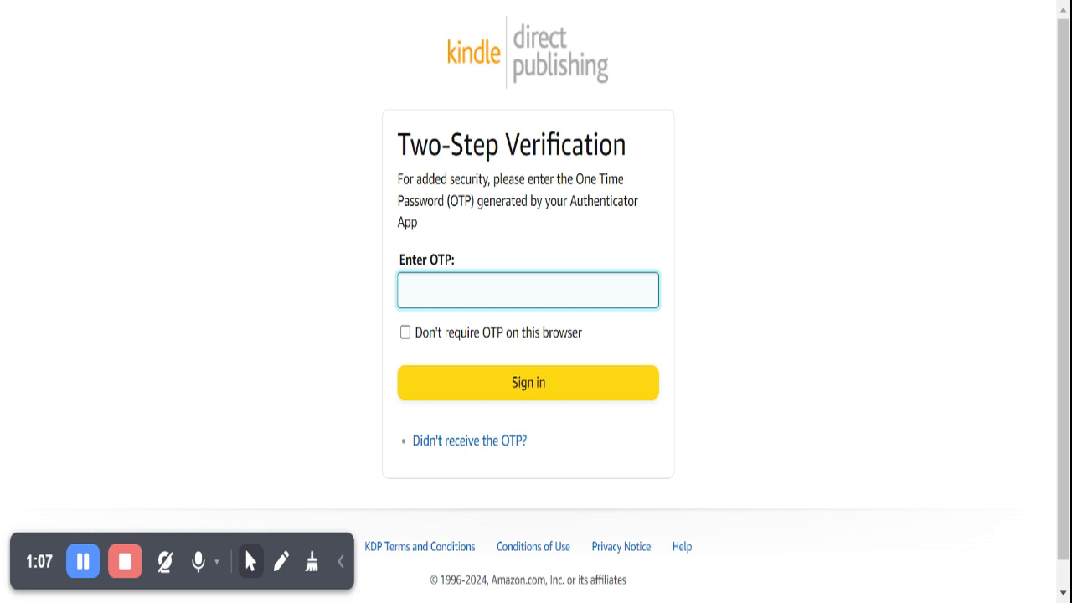
Step: Enter the one-time verification code, stop requiring codes on this browser, and sign in
{"action": "key", "text": "BackSpace"}
{"action": "key", "text": "BackSpace"}
{"action": "key", "text": "BackSpace"}
{"action": "left_click", "coordinate": [405, 333]}
{"action": "left_click", "coordinate": [488, 387]}
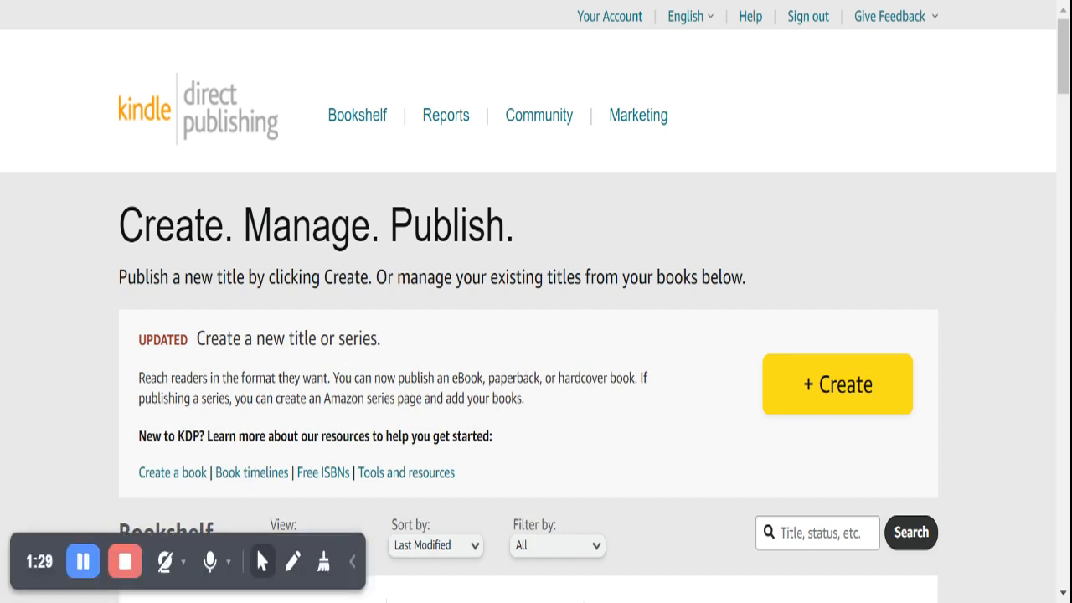
Step: Start a new title from the Bookshelf and choose Create eBook on the Kindle eBook card
{"action": "left_click", "coordinate": [352, 569]}
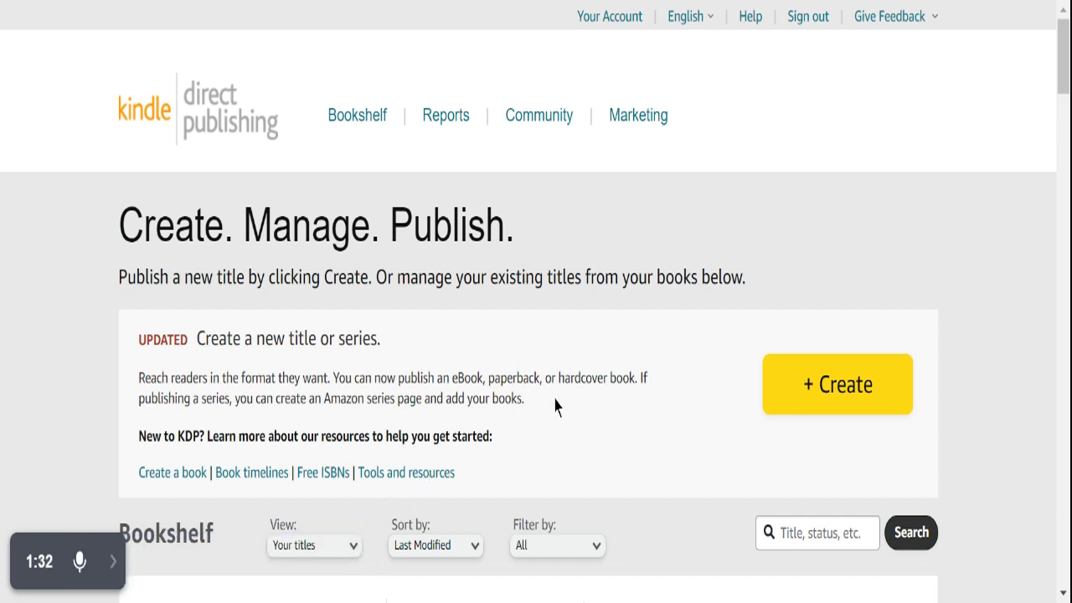
{"action": "left_click", "coordinate": [844, 378]}
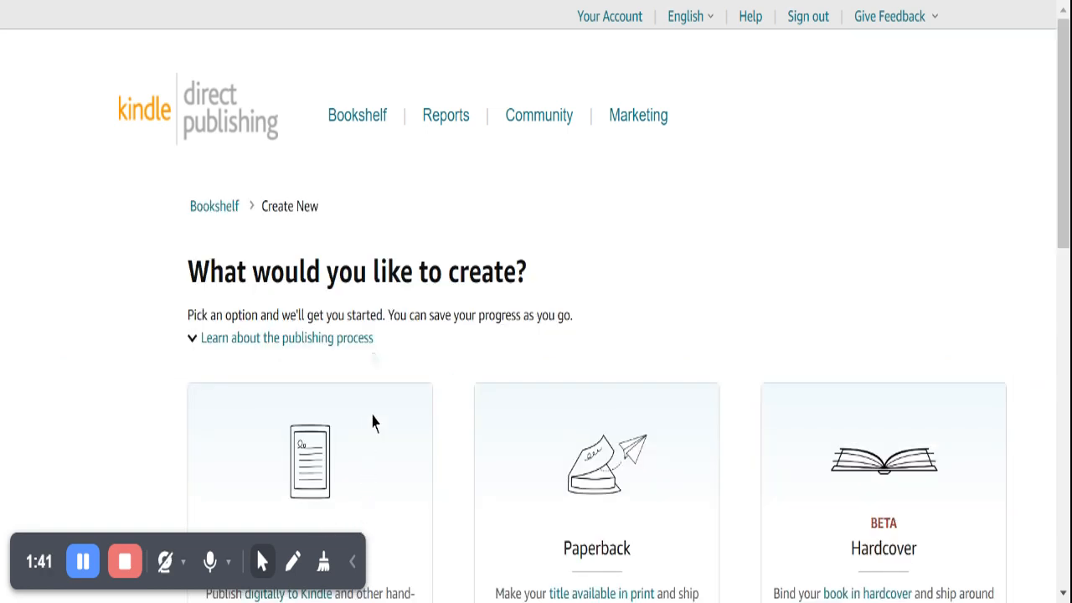
{"action": "scroll", "coordinate": [390, 265], "scroll_direction": "down", "scroll_amount": 3}
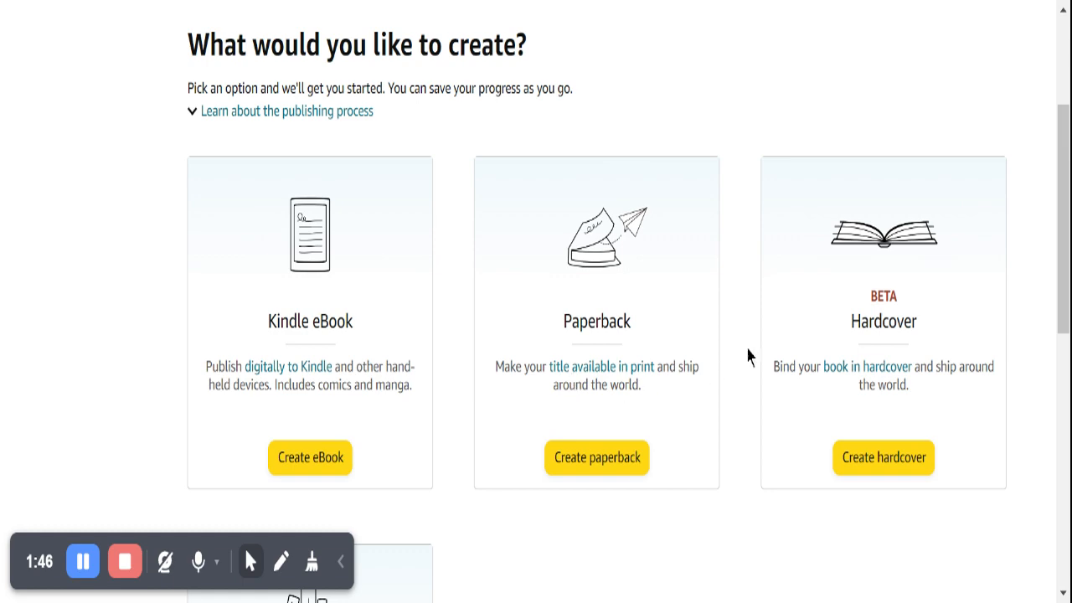
{"action": "scroll", "coordinate": [770, 344], "scroll_direction": "down", "scroll_amount": 7}
{"action": "scroll", "coordinate": [284, 327], "scroll_direction": "up", "scroll_amount": 4}
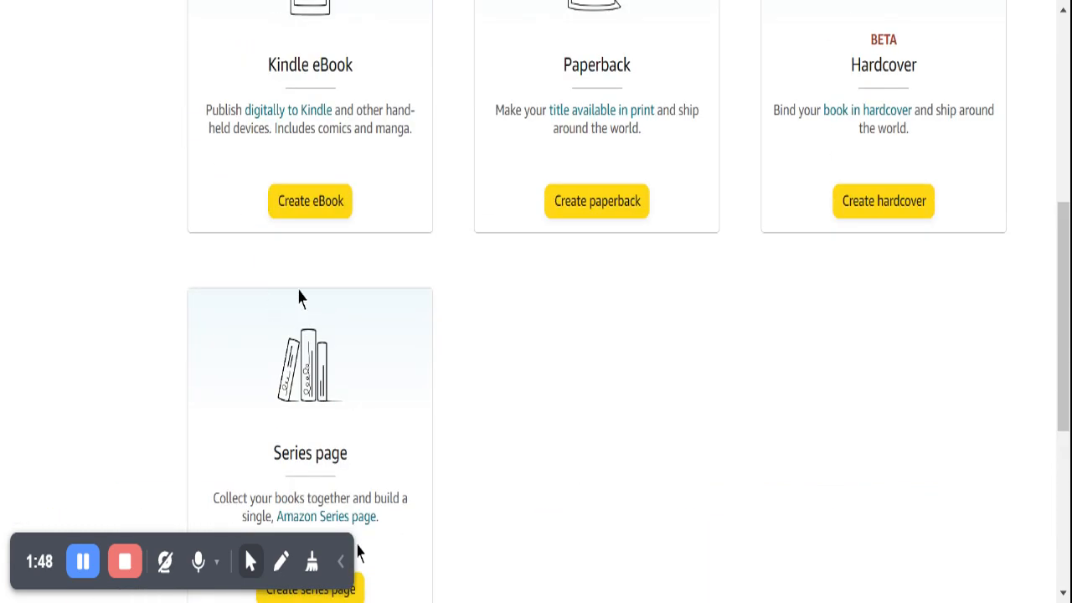
{"action": "scroll", "coordinate": [300, 295], "scroll_direction": "up", "scroll_amount": 3}
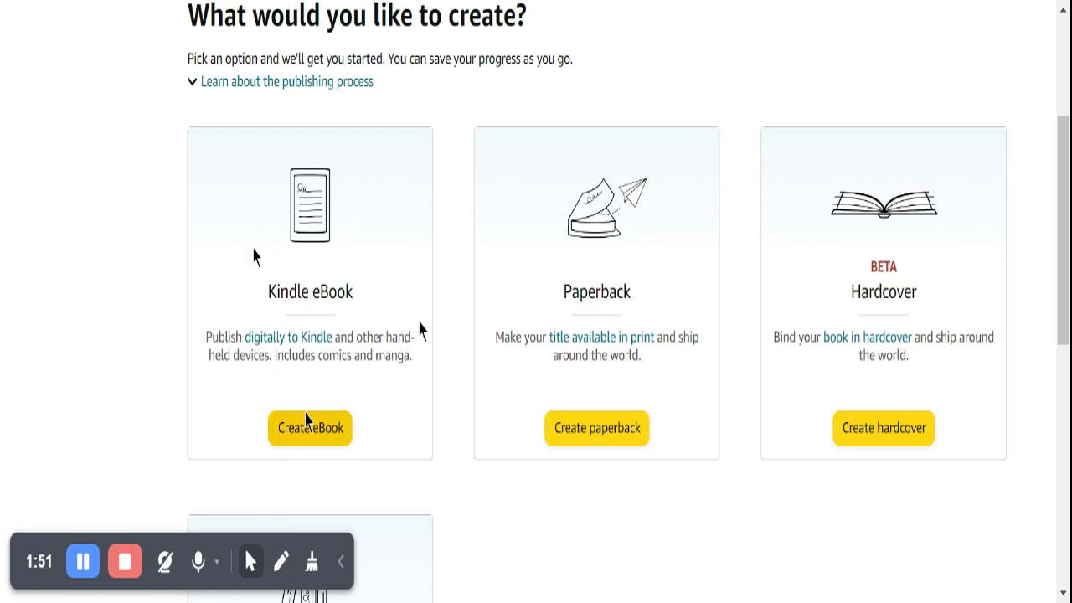
{"action": "left_click", "coordinate": [310, 440]}
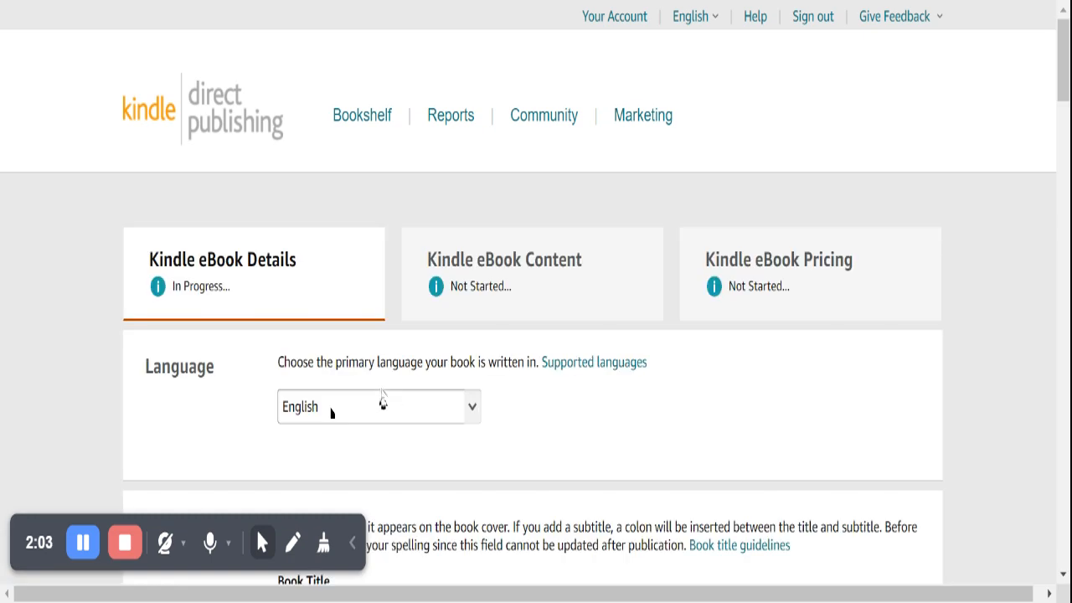
Step: Review the Language dropdown options and leave English as the book's language
{"action": "scroll", "coordinate": [473, 368], "scroll_direction": "down", "scroll_amount": 3}
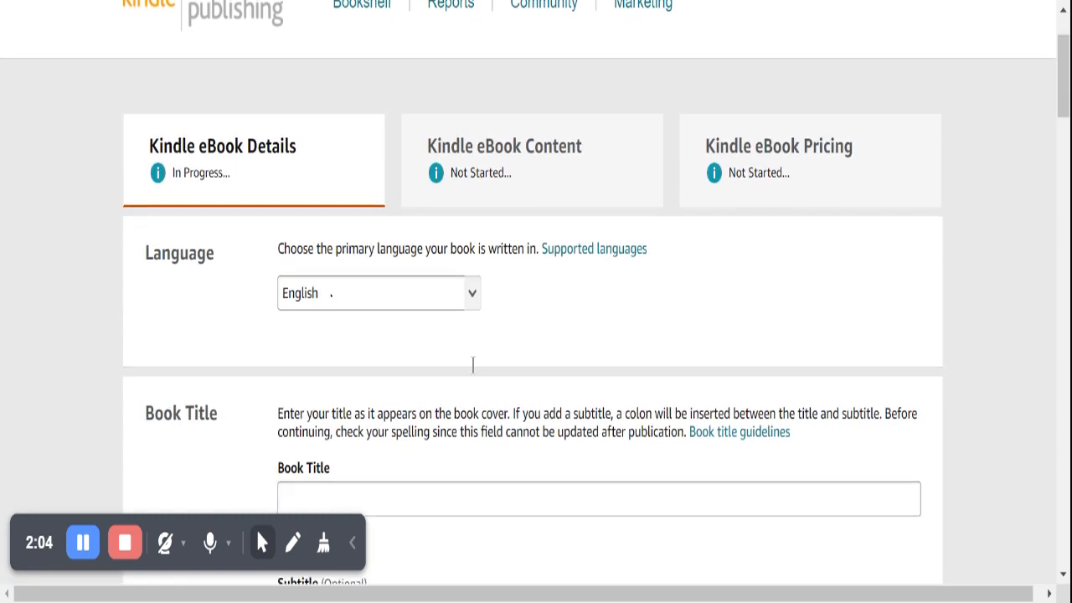
{"action": "left_click", "coordinate": [342, 549]}
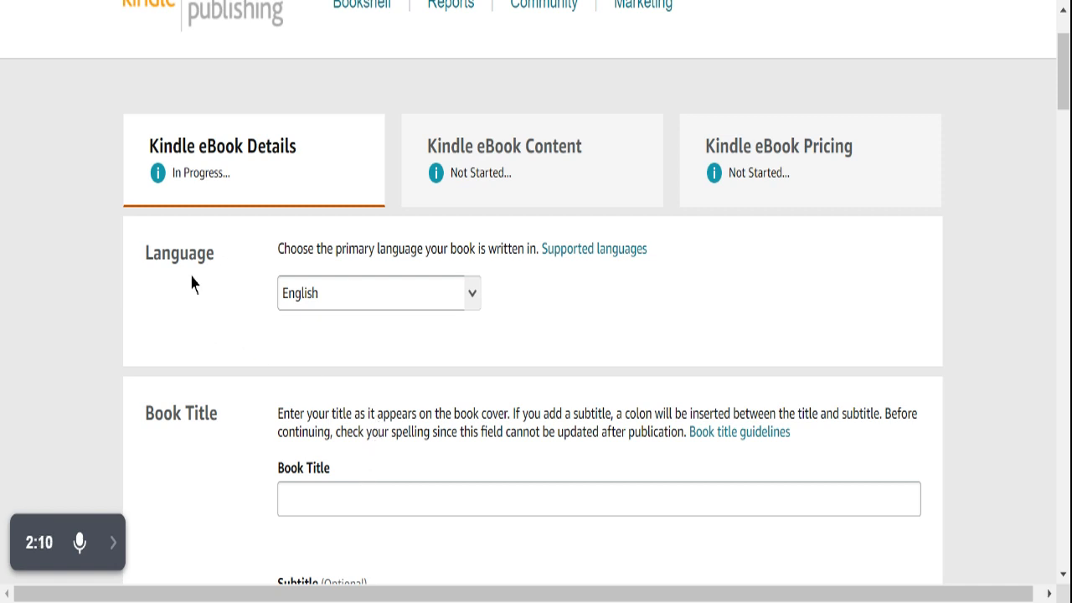
{"action": "scroll", "coordinate": [399, 314], "scroll_direction": "down", "scroll_amount": 1}
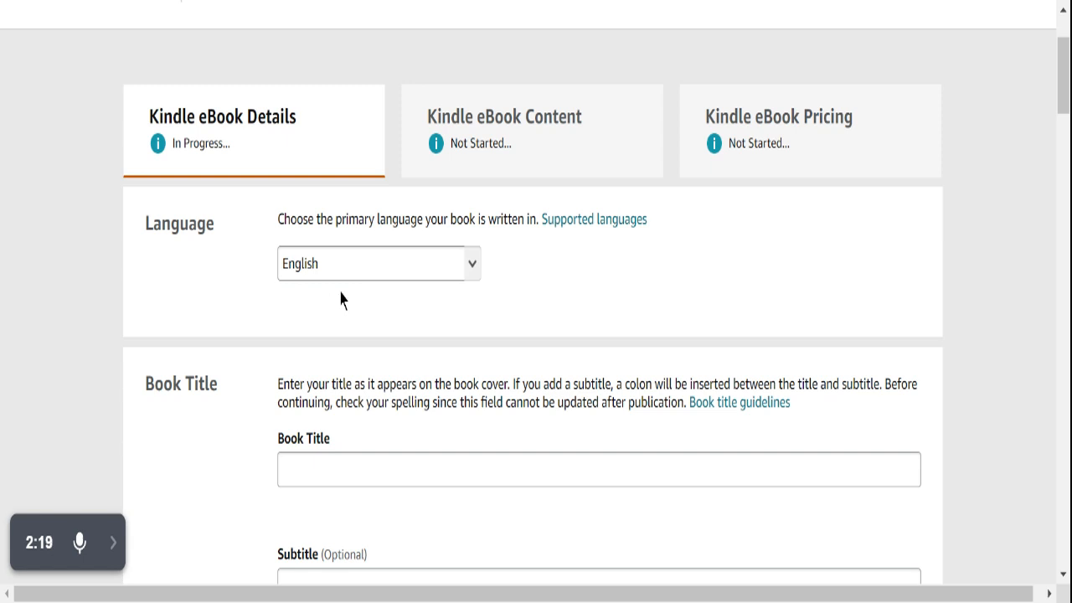
{"action": "left_click", "coordinate": [473, 268]}
{"action": "scroll", "coordinate": [424, 407], "scroll_direction": "down", "scroll_amount": 12}
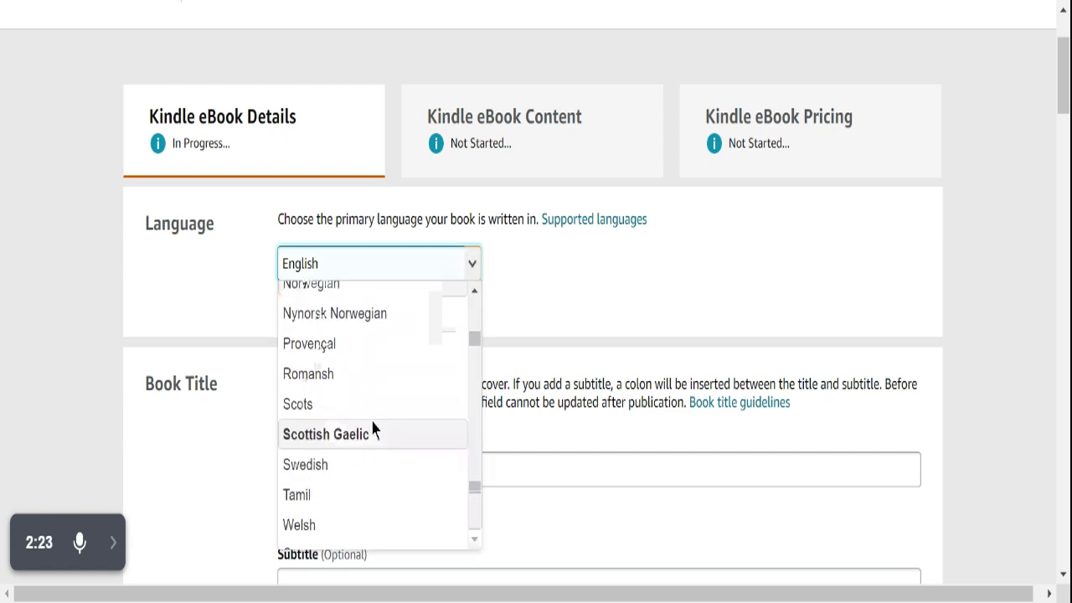
{"action": "scroll", "coordinate": [376, 471], "scroll_direction": "up", "scroll_amount": 10}
{"action": "scroll", "coordinate": [507, 429], "scroll_direction": "up", "scroll_amount": 3}
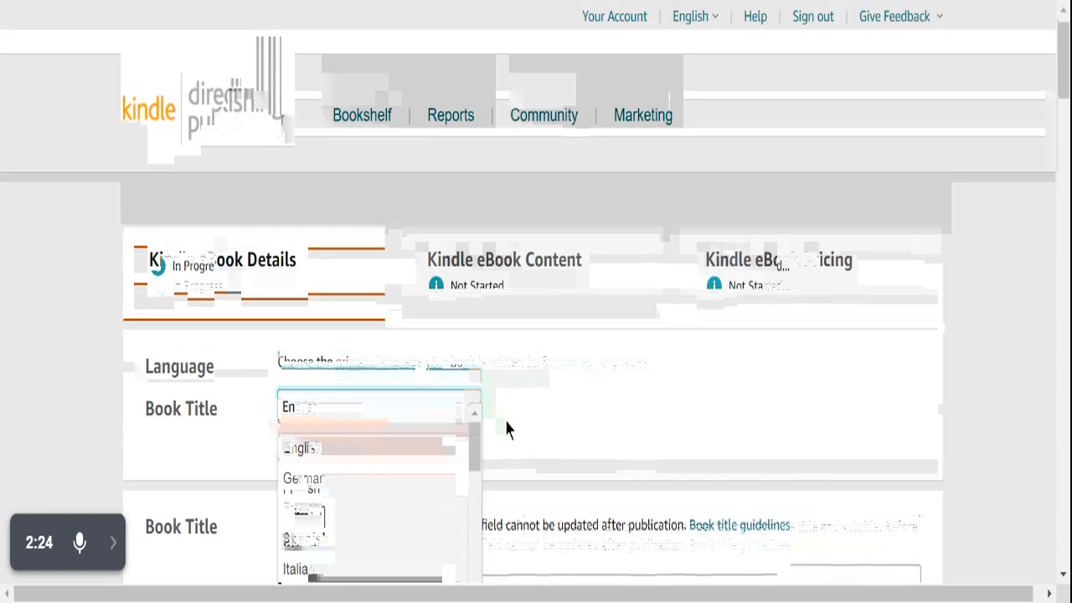
{"action": "scroll", "coordinate": [519, 434], "scroll_direction": "down", "scroll_amount": 4}
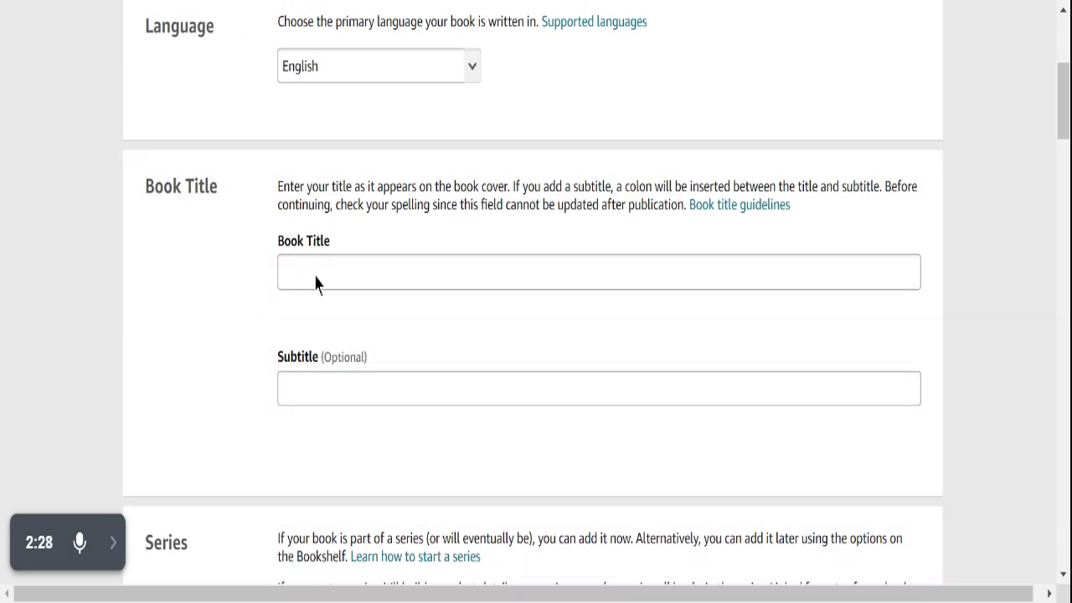
Step: Enter 'Keeping Fit for Busy CEOs' as the Book Title
{"action": "left_click", "coordinate": [315, 275]}
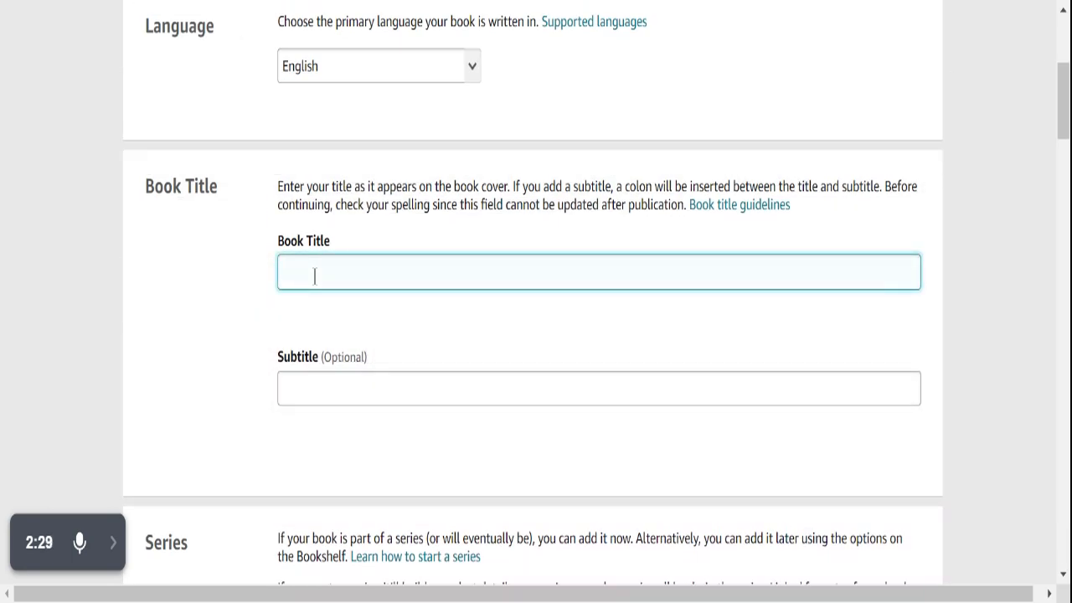
{"action": "type", "text": "Keeping Fit"}
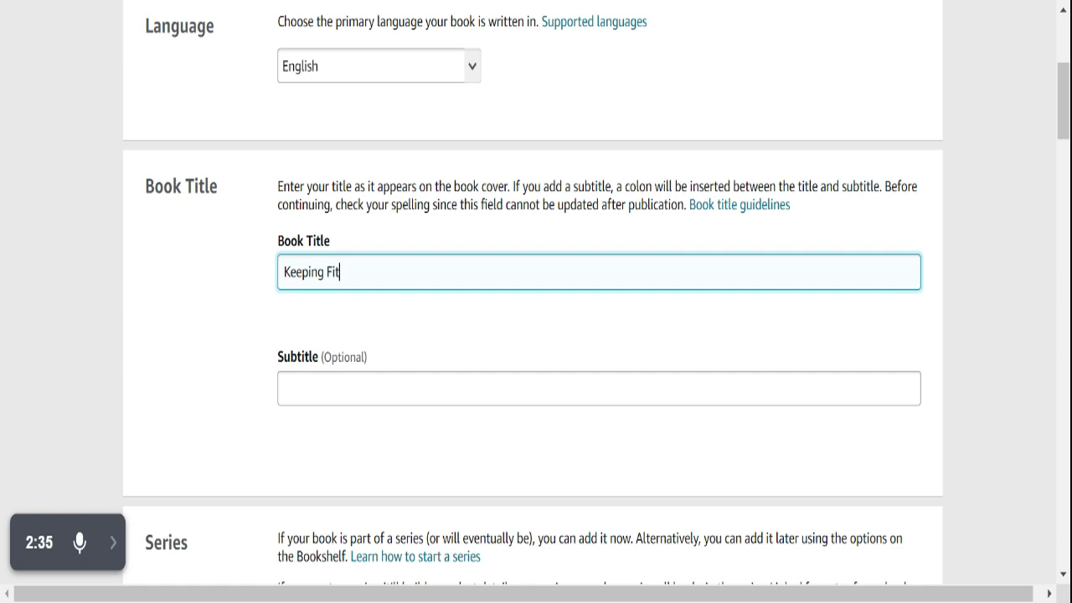
{"action": "type", "text": " for Busy CEOs"}
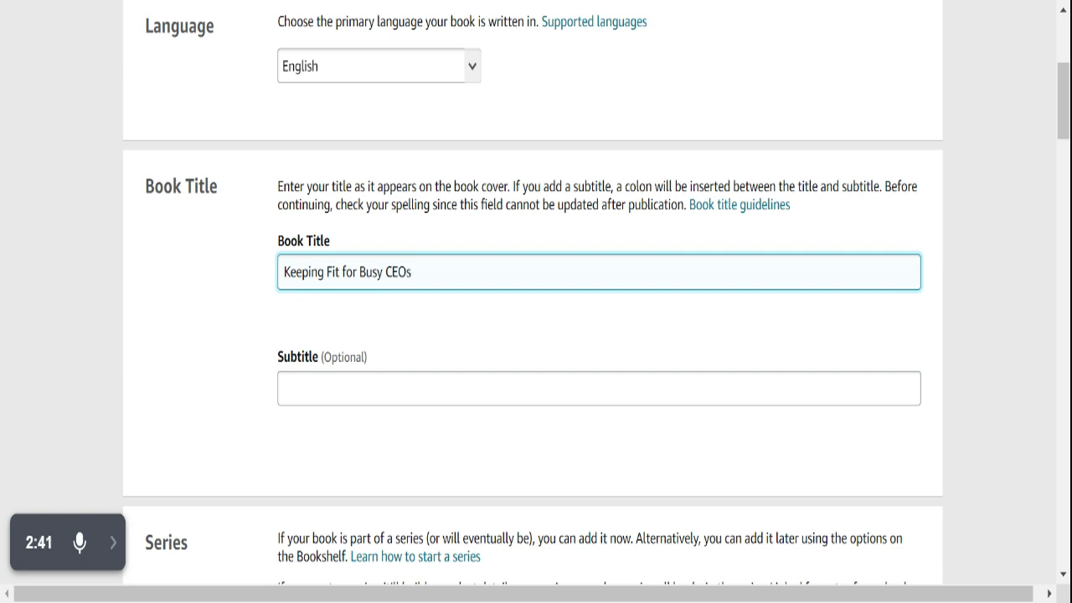
{"action": "scroll", "coordinate": [339, 251], "scroll_direction": "down", "scroll_amount": 2}
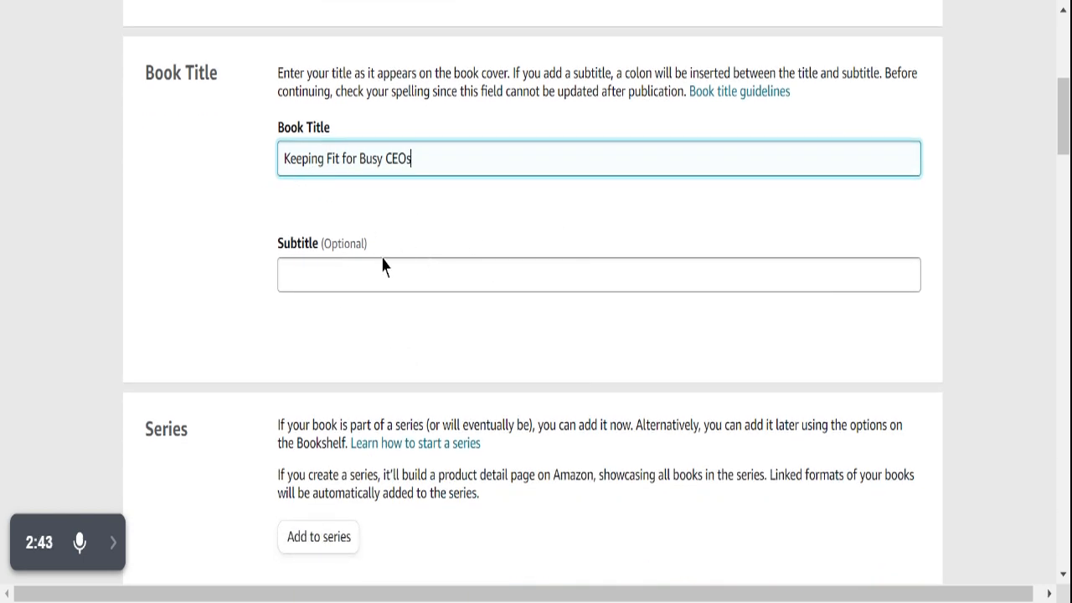
{"action": "scroll", "coordinate": [352, 298], "scroll_direction": "down", "scroll_amount": 2}
{"action": "scroll", "coordinate": [351, 288], "scroll_direction": "down", "scroll_amount": 4}
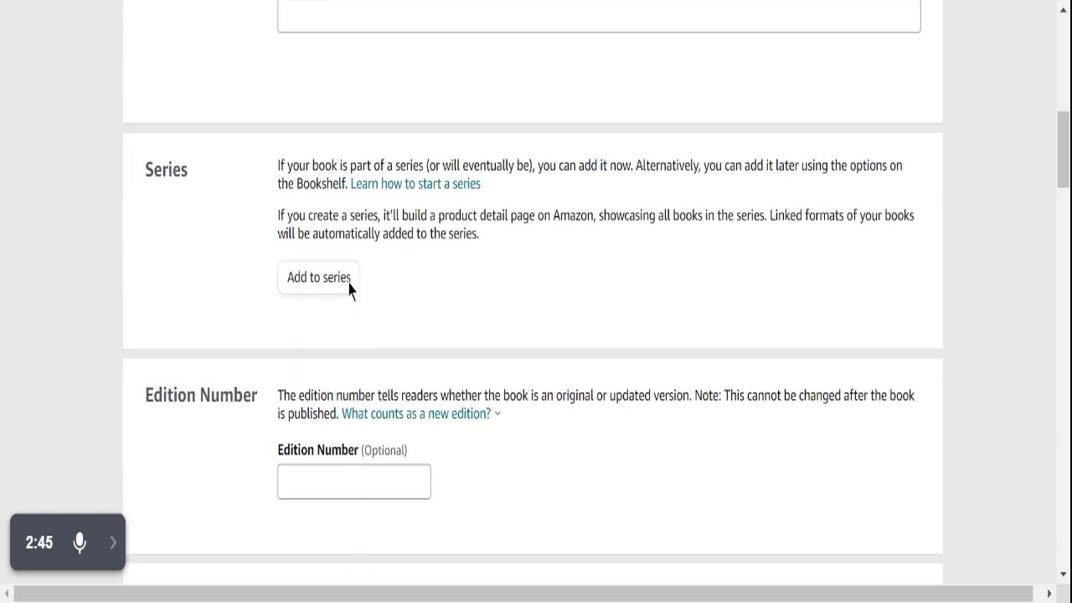
{"action": "scroll", "coordinate": [209, 198], "scroll_direction": "down", "scroll_amount": 1}
{"action": "scroll", "coordinate": [222, 201], "scroll_direction": "down", "scroll_amount": 4}
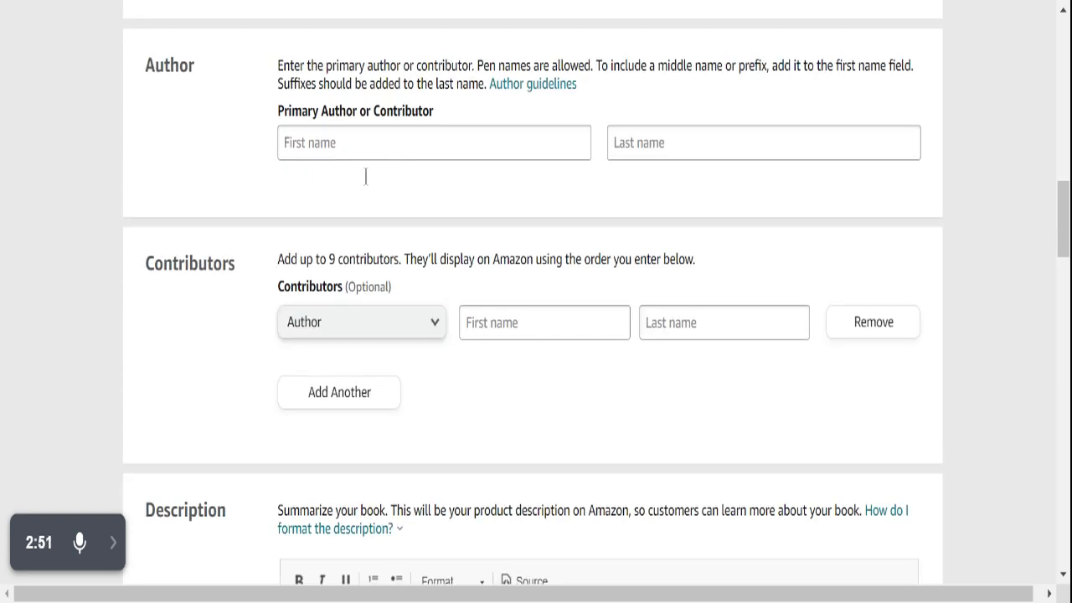
Step: Enter the primary author's first and last name on the Details form
{"action": "scroll", "coordinate": [251, 167], "scroll_direction": "up", "scroll_amount": 2}
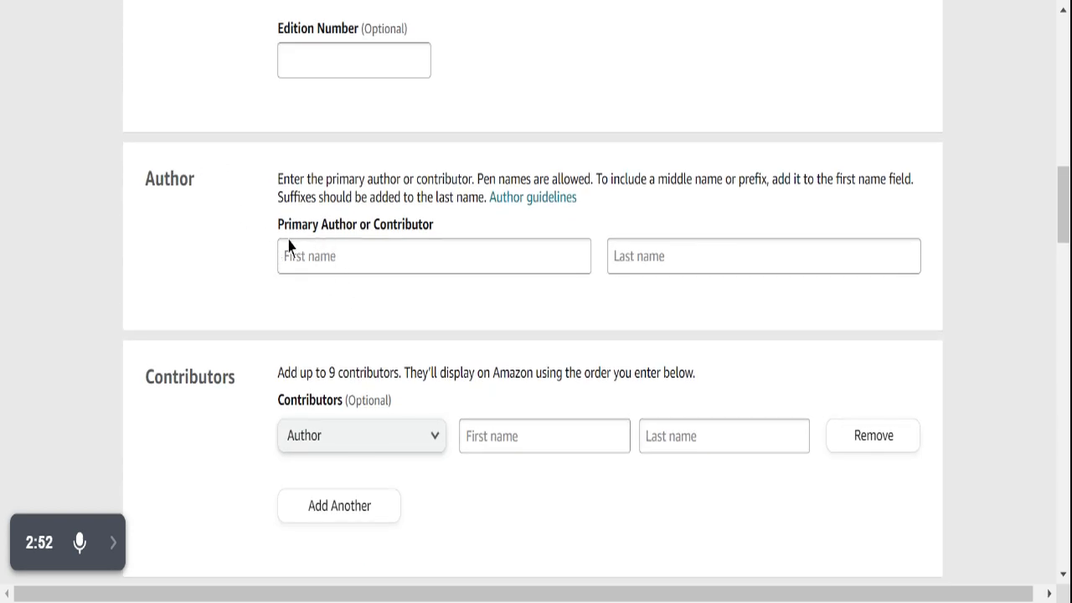
{"action": "left_click", "coordinate": [320, 263]}
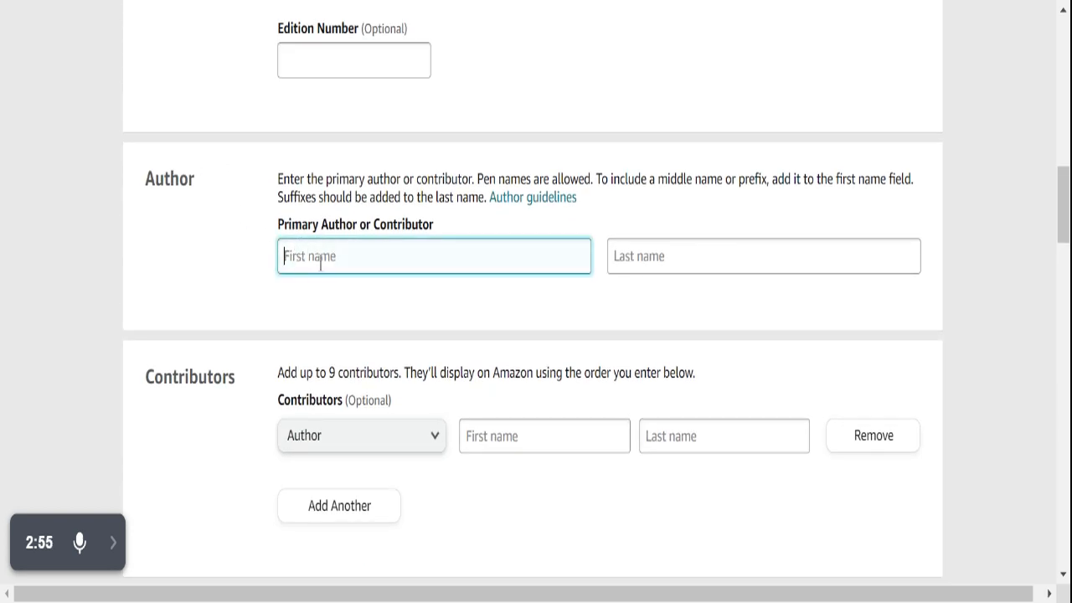
{"action": "type", "text": "Max"}
{"action": "key", "text": "Tab"}
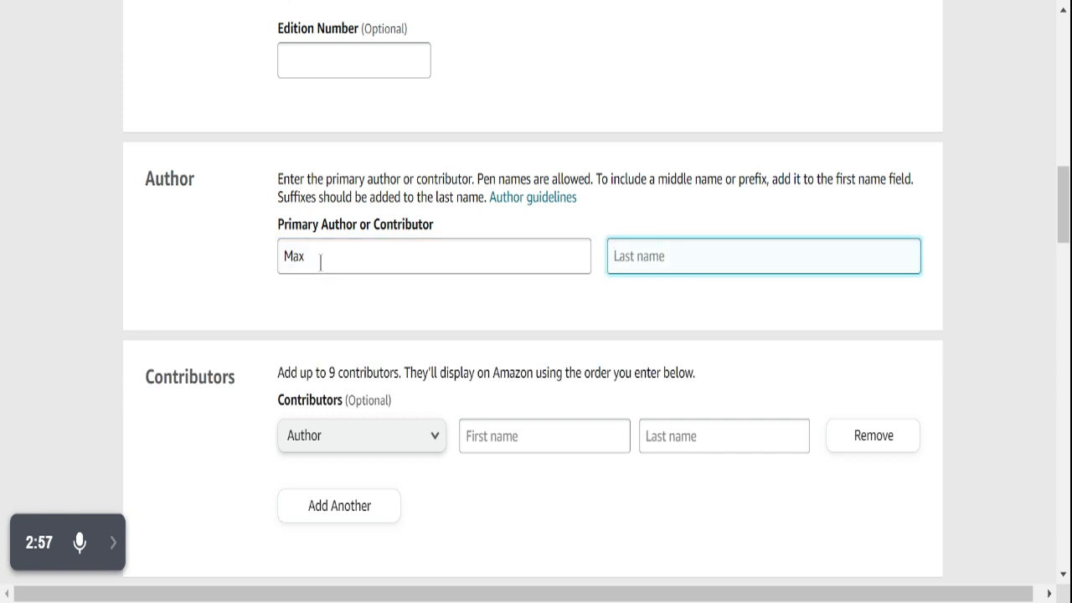
{"action": "type", "text": "Wellness"}
{"action": "scroll", "coordinate": [449, 254], "scroll_direction": "down", "scroll_amount": 3}
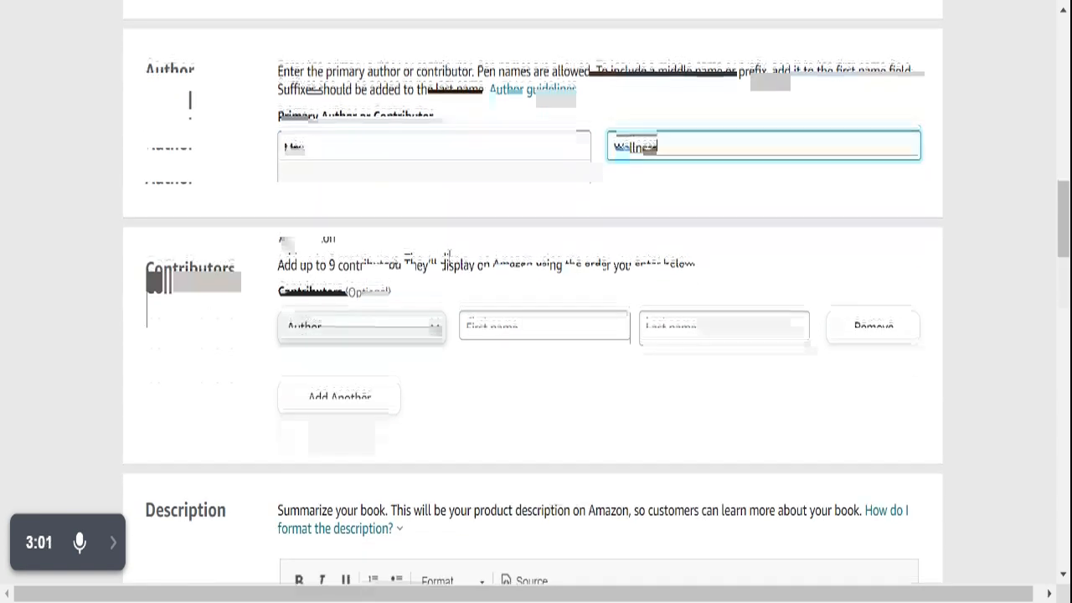
{"action": "scroll", "coordinate": [418, 265], "scroll_direction": "up", "scroll_amount": 5}
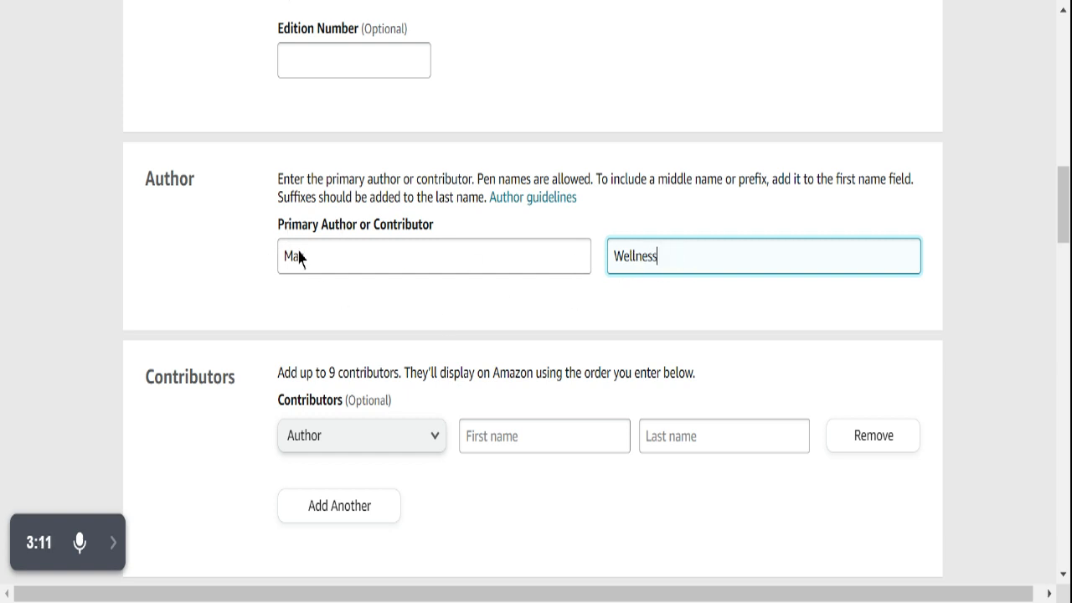
{"action": "scroll", "coordinate": [572, 337], "scroll_direction": "down", "scroll_amount": 3}
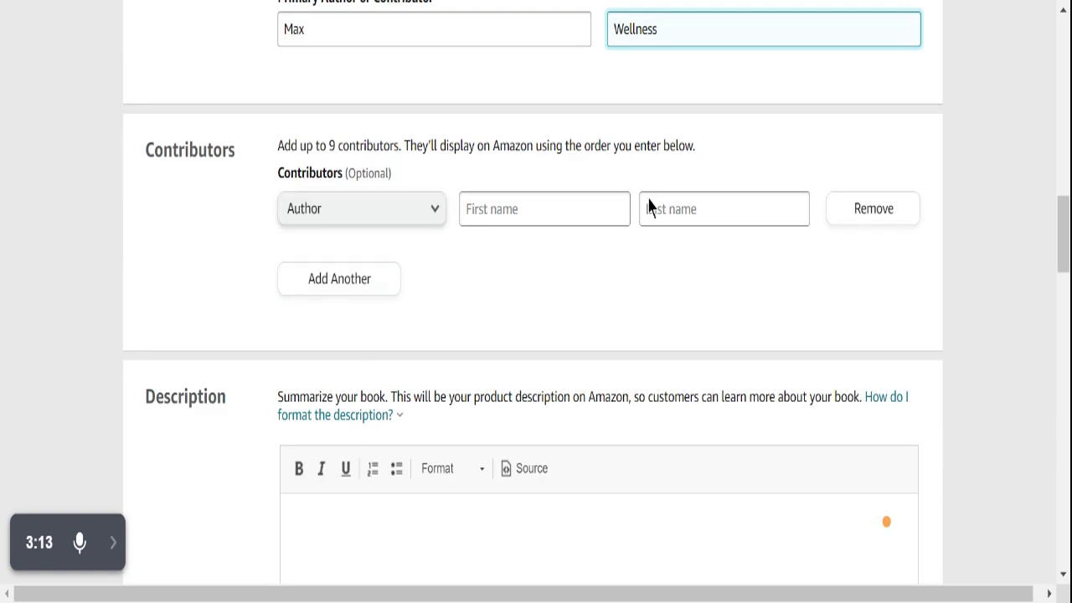
{"action": "scroll", "coordinate": [662, 217], "scroll_direction": "down", "scroll_amount": 3}
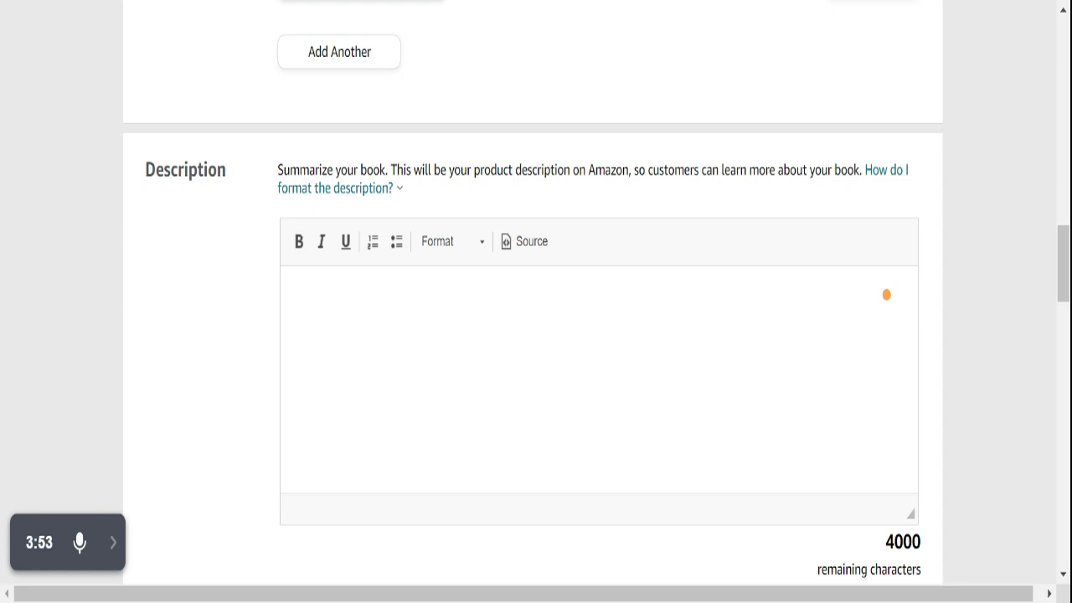
Step: Paste the prepared fitness-strategies description into the Description editor
{"action": "left_click", "coordinate": [395, 326]}
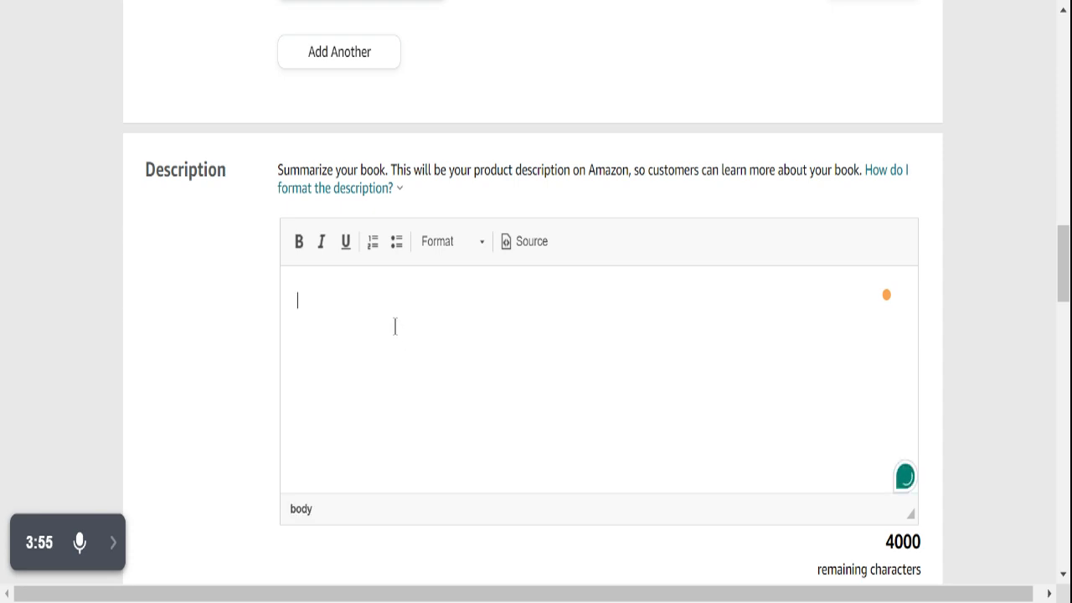
{"action": "key", "text": "ctrl+v"}
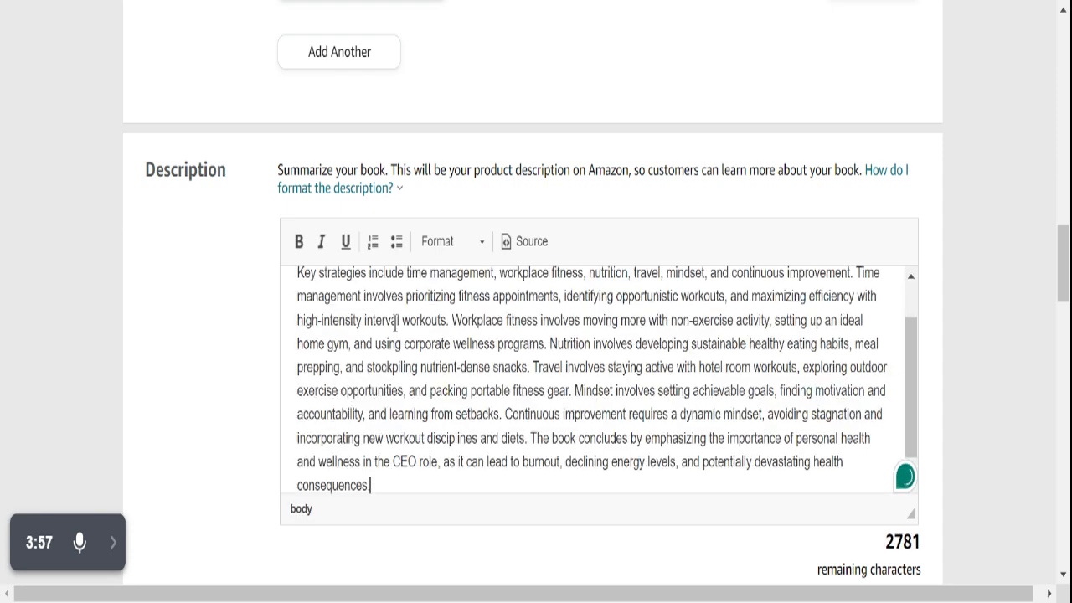
{"action": "scroll", "coordinate": [394, 326], "scroll_direction": "down", "scroll_amount": 5}
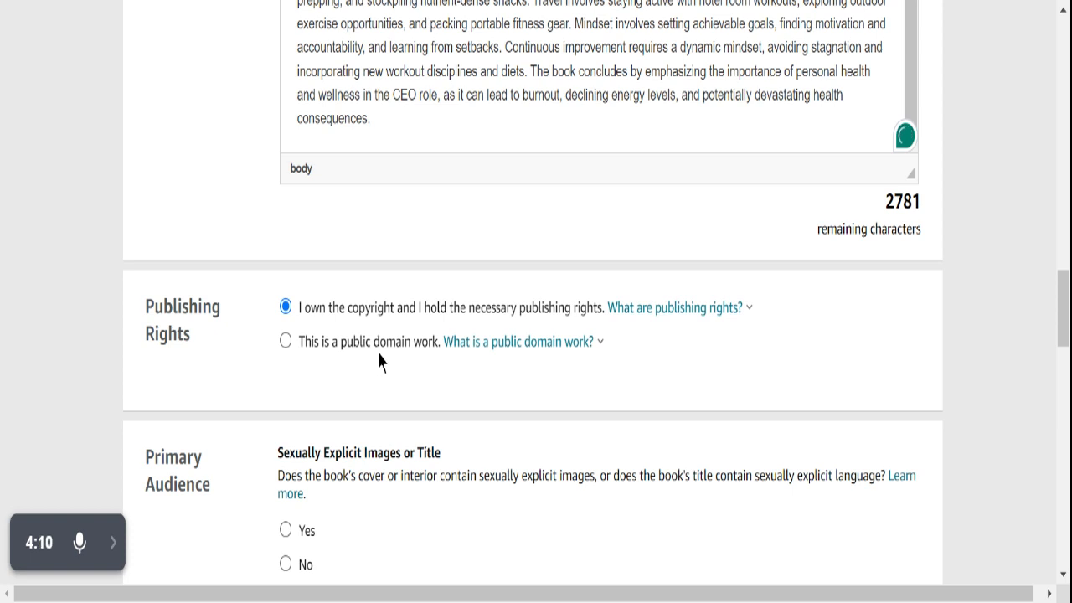
{"action": "scroll", "coordinate": [393, 351], "scroll_direction": "down", "scroll_amount": 3}
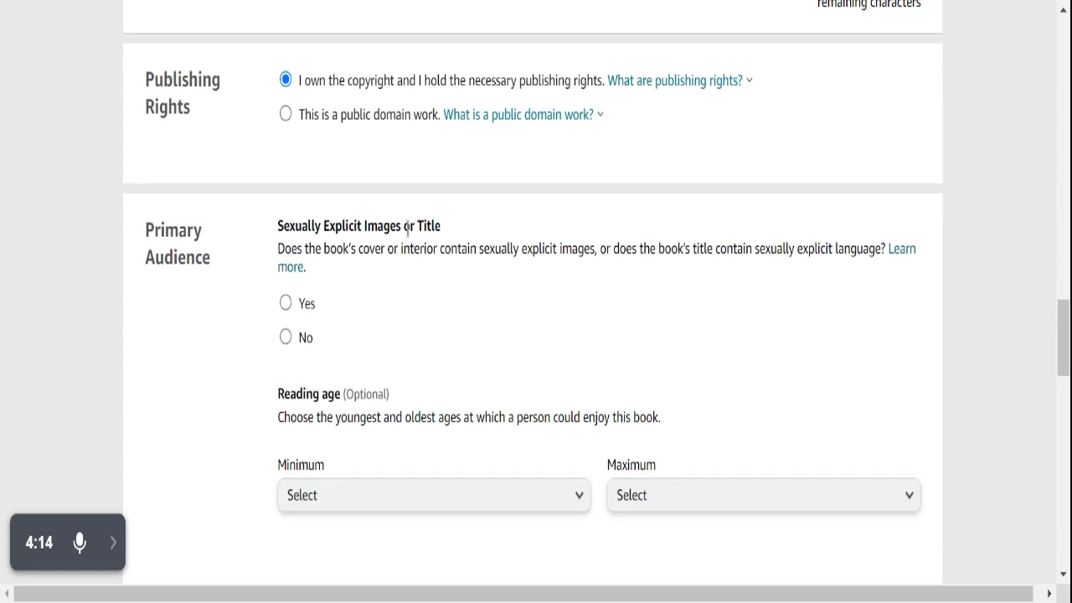
{"action": "left_click", "coordinate": [289, 340]}
{"action": "scroll", "coordinate": [298, 339], "scroll_direction": "down", "scroll_amount": 3}
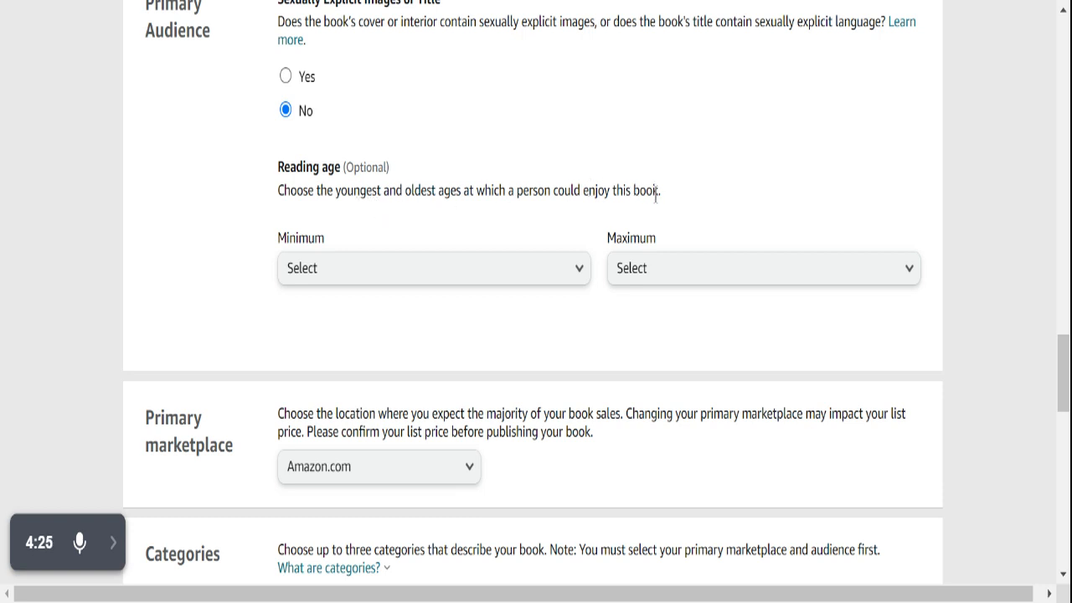
{"action": "scroll", "coordinate": [636, 278], "scroll_direction": "down", "scroll_amount": 2}
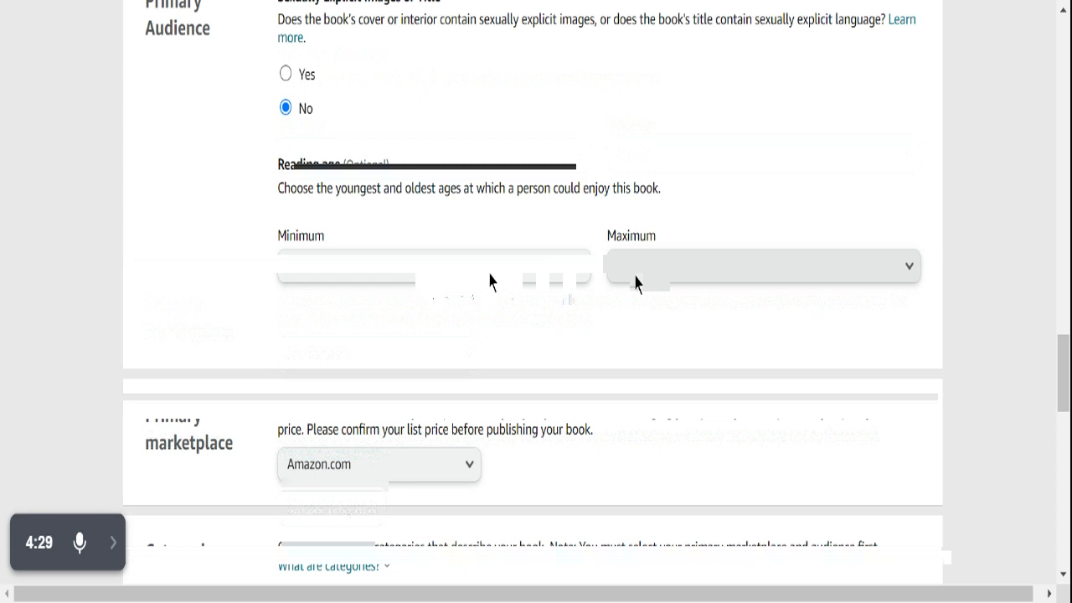
{"action": "scroll", "coordinate": [285, 238], "scroll_direction": "down", "scroll_amount": 3}
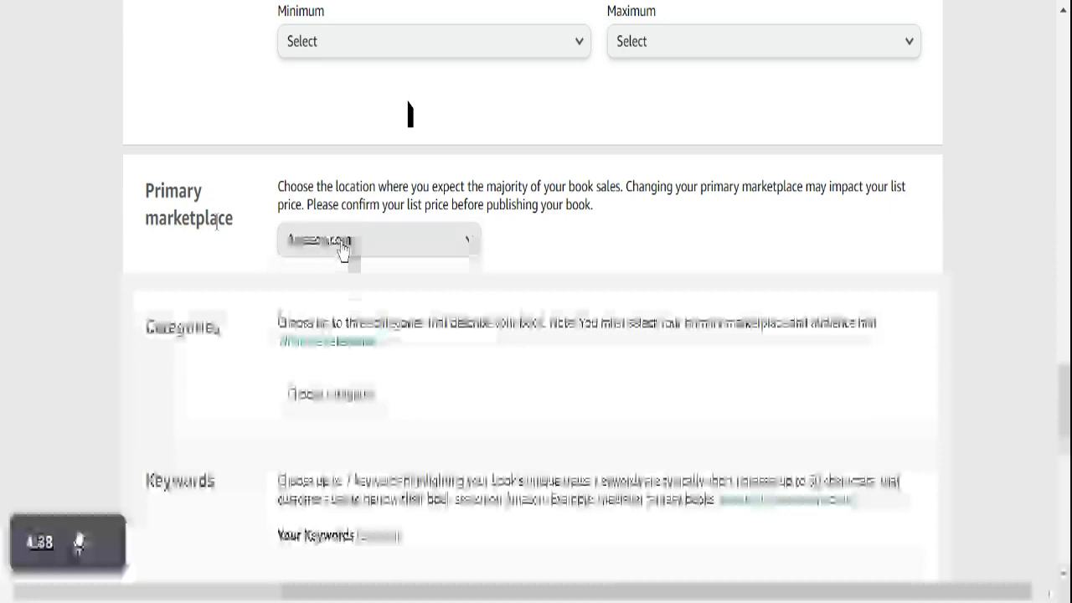
{"action": "scroll", "coordinate": [343, 247], "scroll_direction": "down", "scroll_amount": 3}
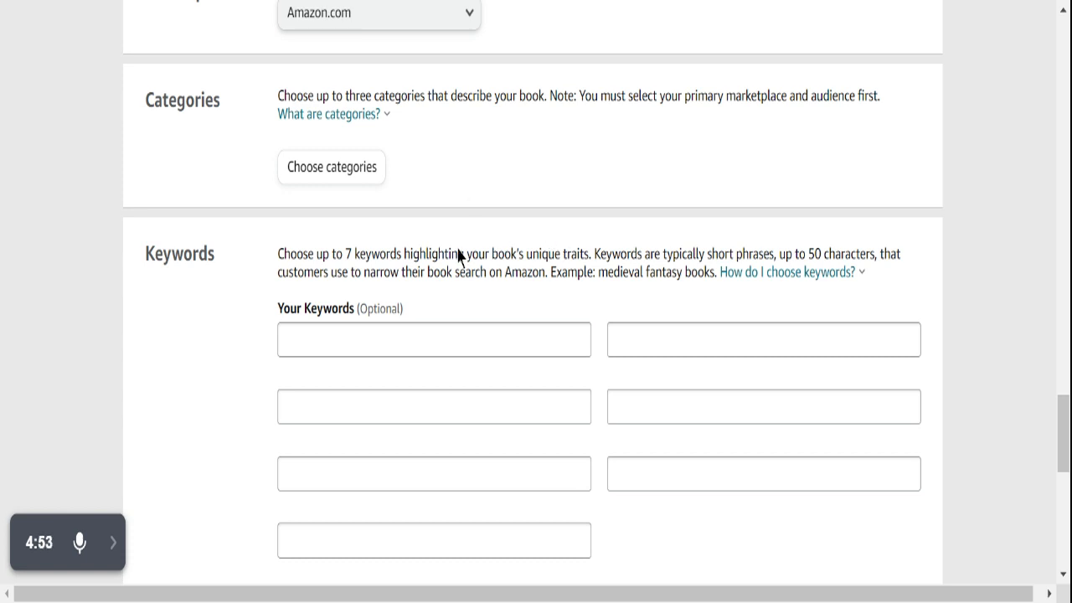
Step: Open the category picker and browse the list of top-level Kindle categories
{"action": "left_click", "coordinate": [346, 190]}
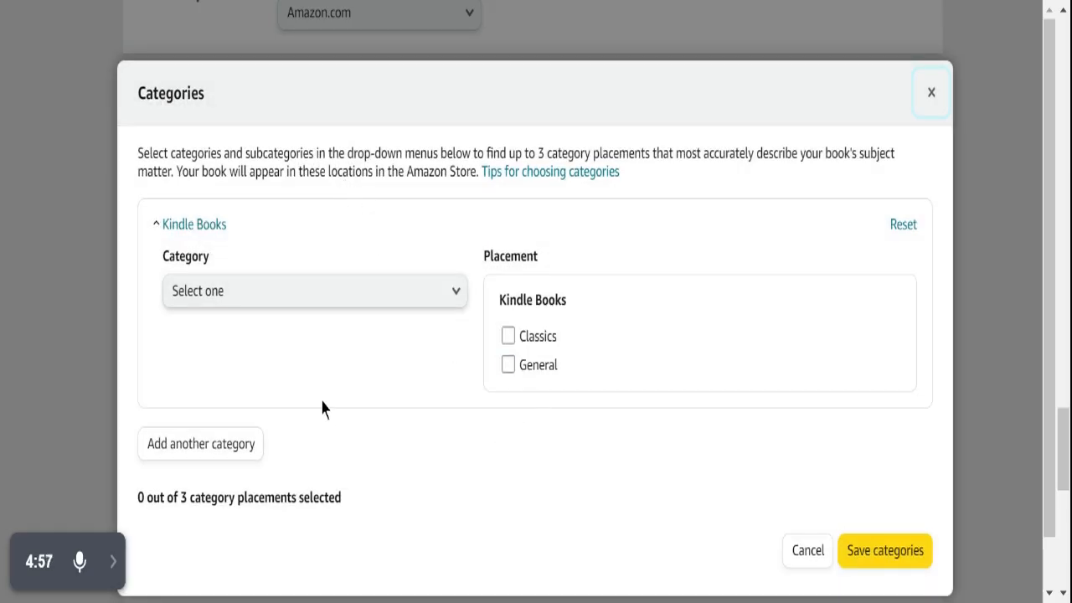
{"action": "left_click", "coordinate": [277, 302]}
{"action": "scroll", "coordinate": [448, 266], "scroll_direction": "down", "scroll_amount": 1}
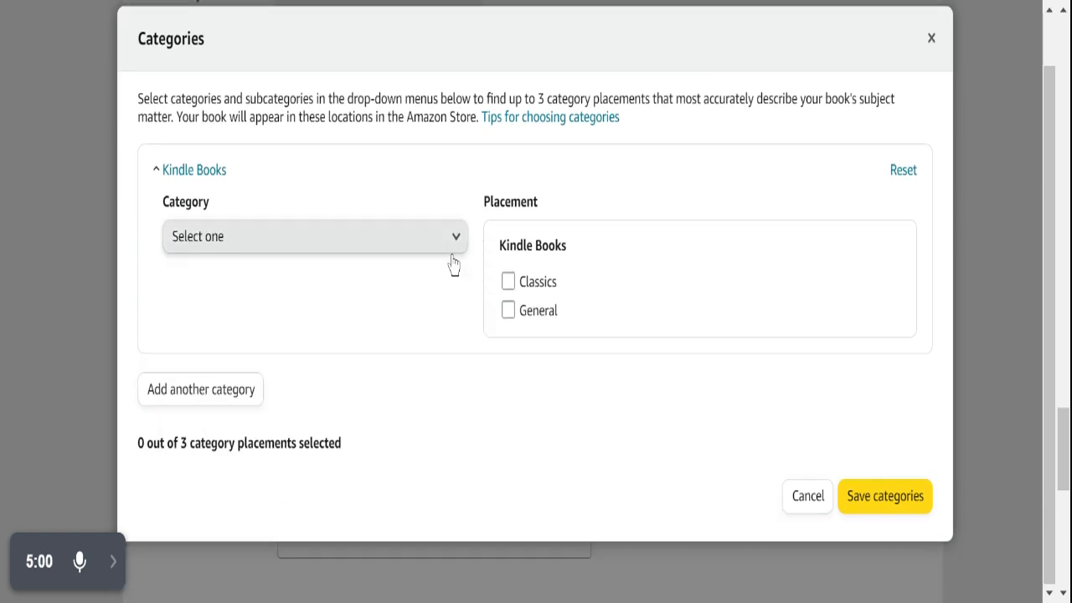
{"action": "left_click", "coordinate": [380, 245]}
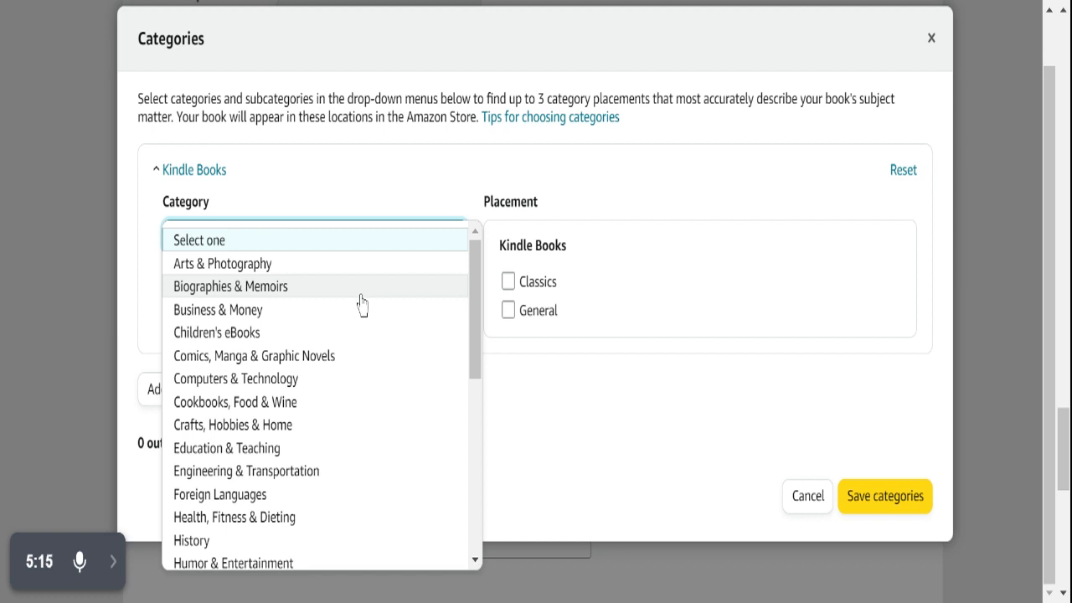
{"action": "scroll", "coordinate": [362, 300], "scroll_direction": "down", "scroll_amount": 4}
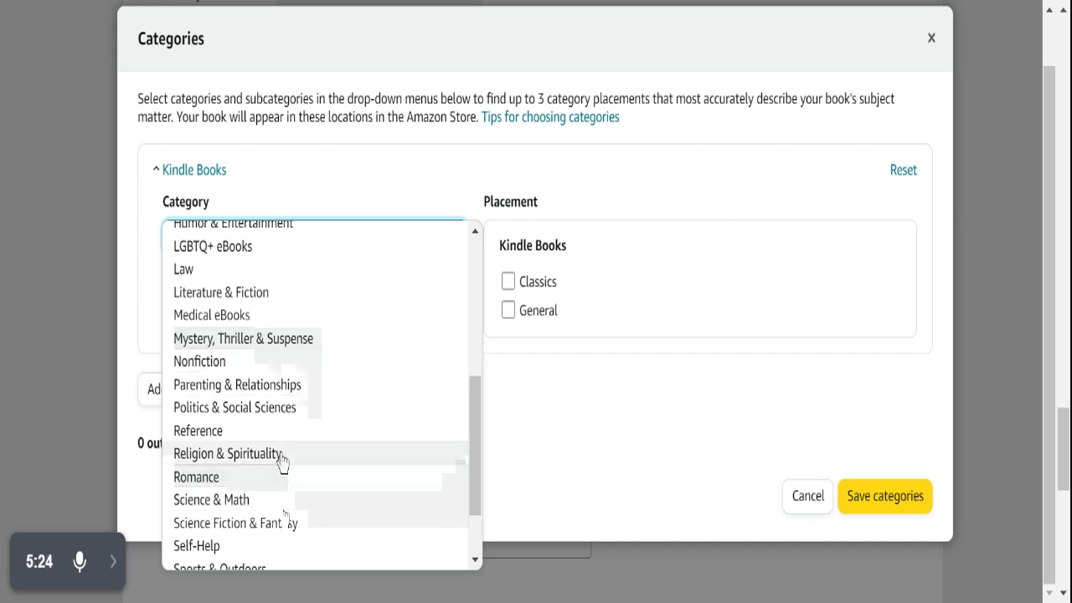
{"action": "scroll", "coordinate": [284, 459], "scroll_direction": "down", "scroll_amount": 2}
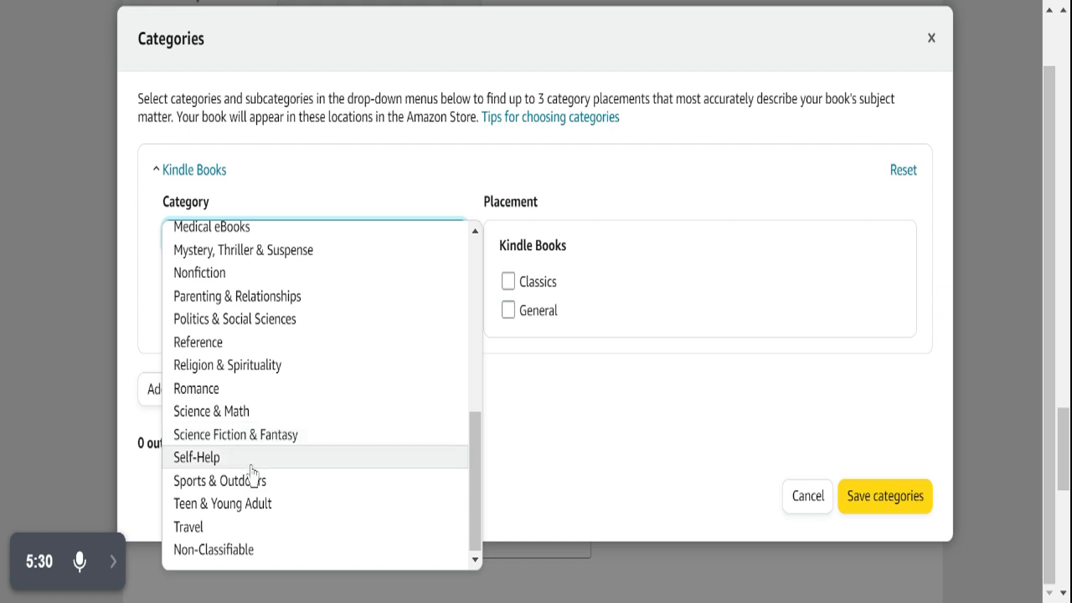
{"action": "scroll", "coordinate": [260, 484], "scroll_direction": "up", "scroll_amount": 2}
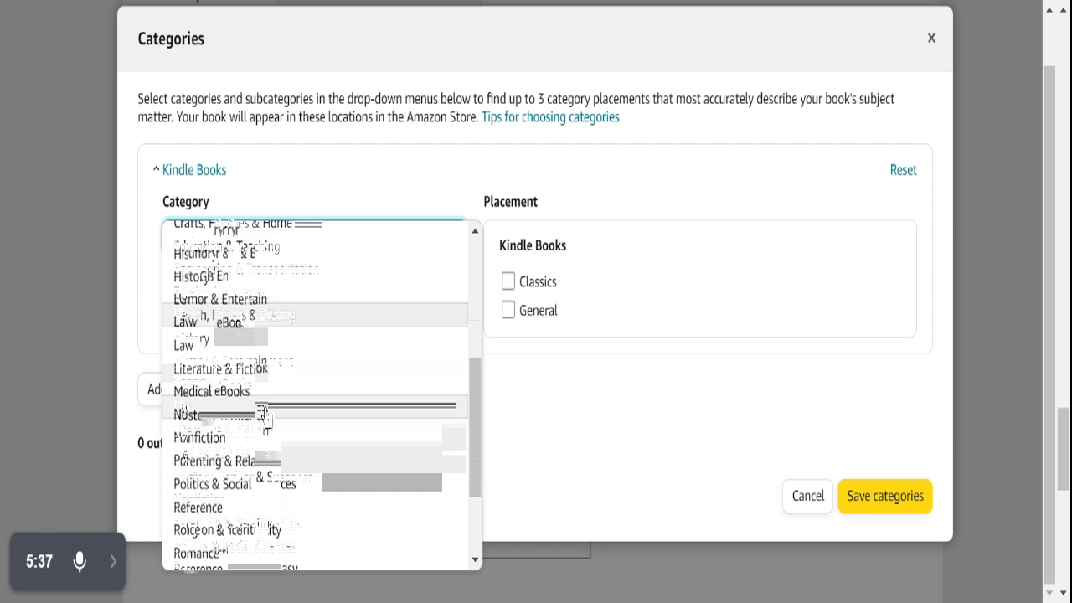
Step: Choose Health, Fitness & Dieting › Exercise & Fitness, glancing at its deeper options without picking one
{"action": "left_click", "coordinate": [241, 323]}
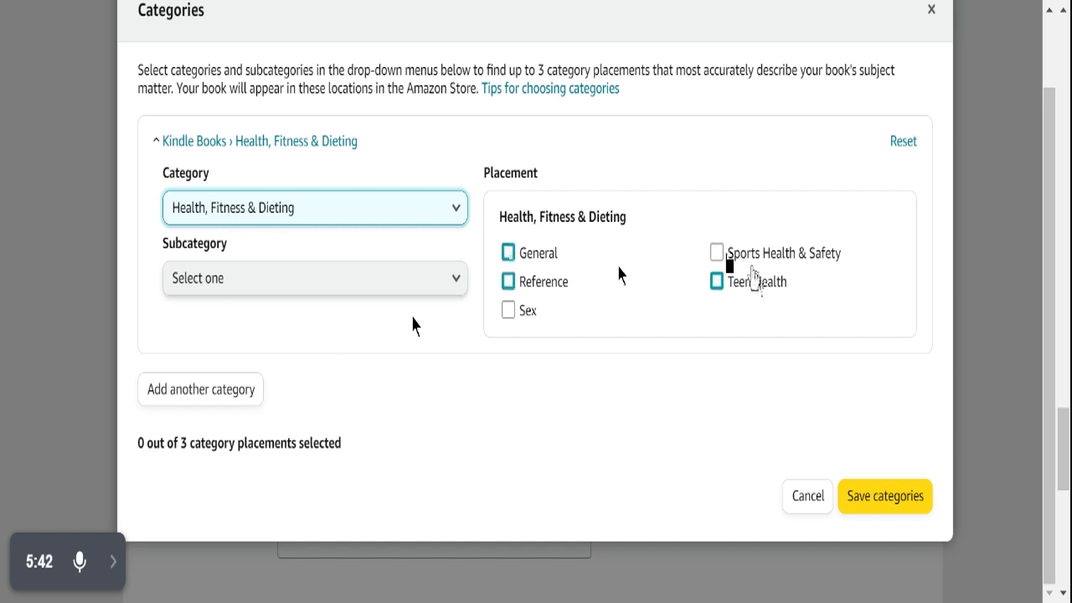
{"action": "left_click", "coordinate": [410, 281]}
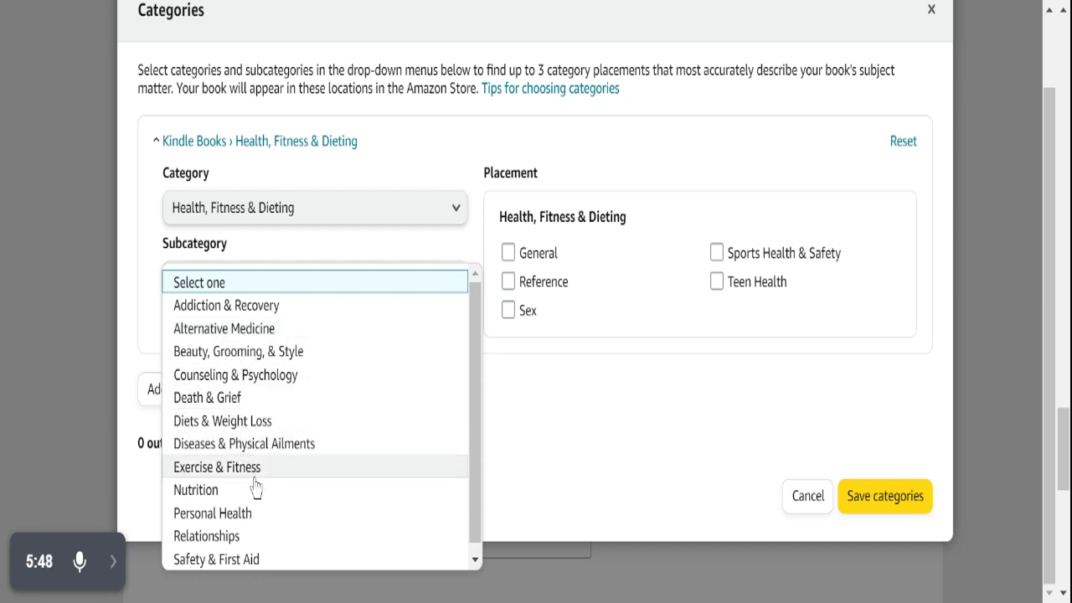
{"action": "scroll", "coordinate": [255, 485], "scroll_direction": "down", "scroll_amount": 1}
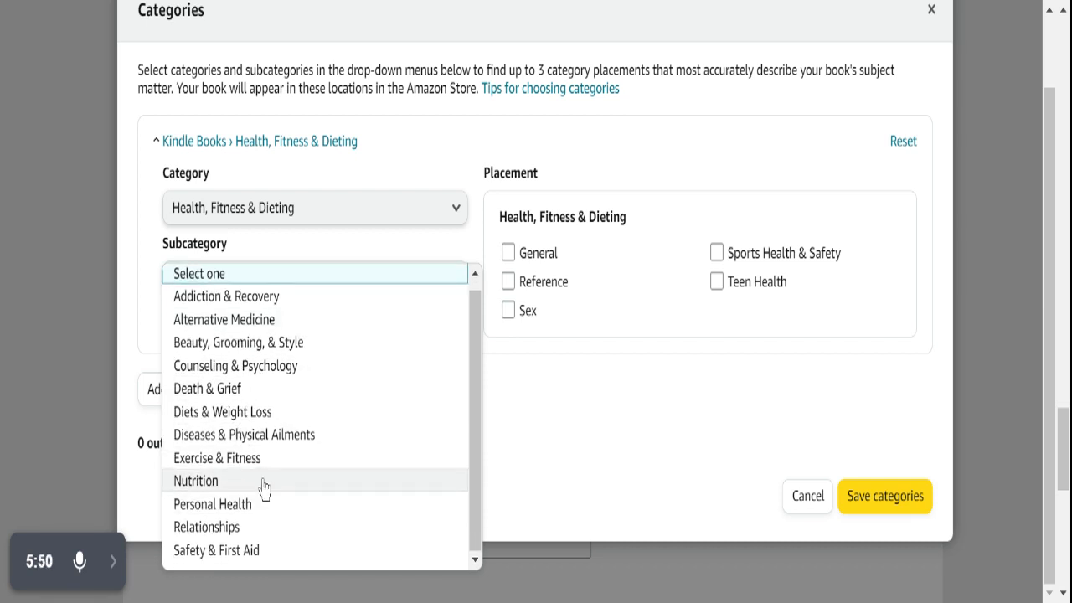
{"action": "left_click", "coordinate": [263, 459]}
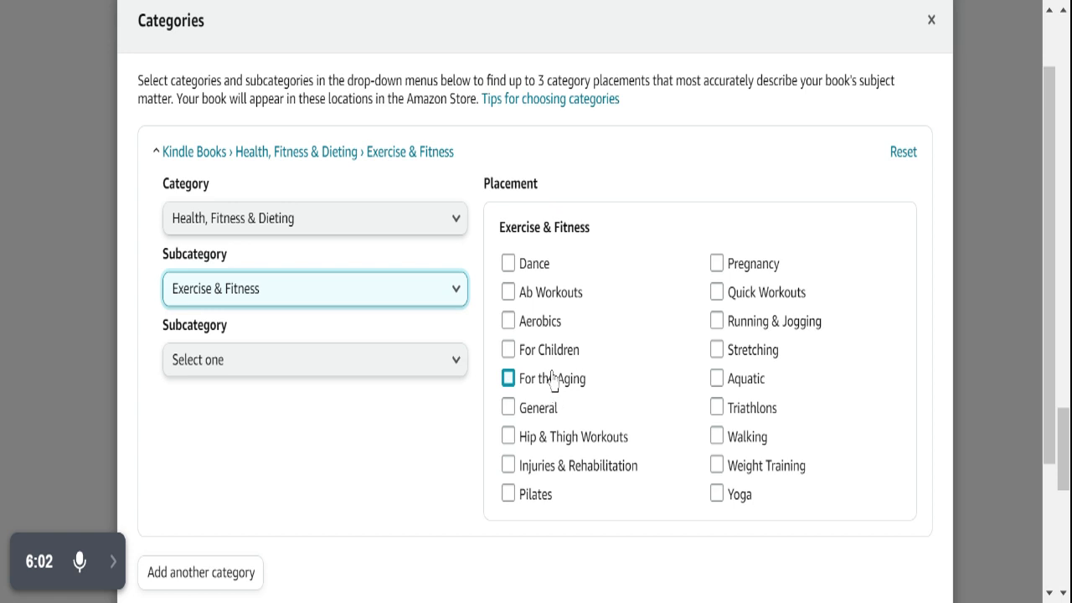
{"action": "left_click", "coordinate": [371, 370]}
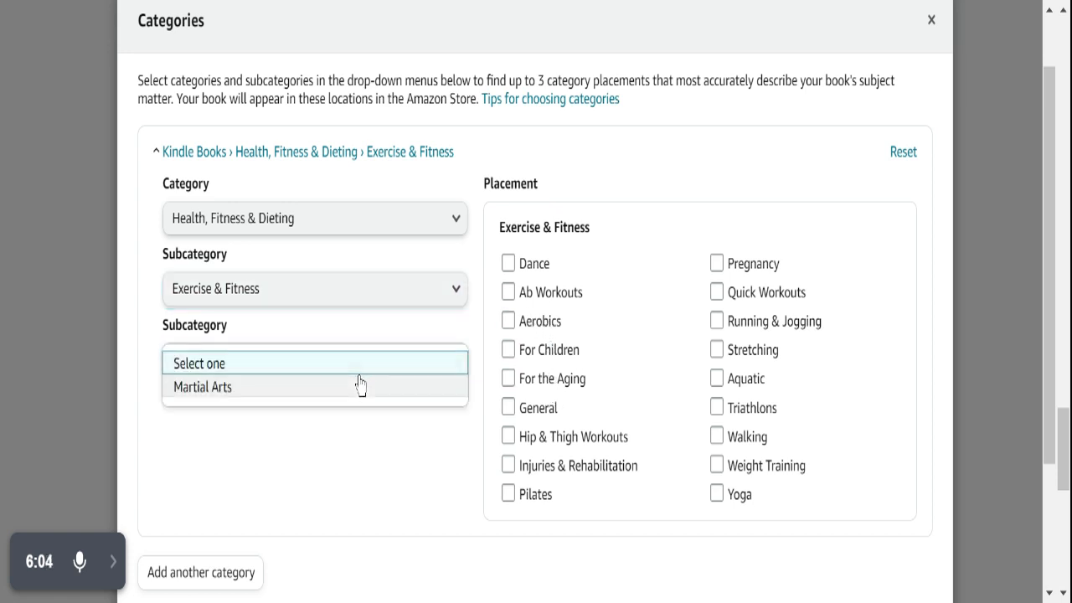
{"action": "left_click", "coordinate": [546, 543]}
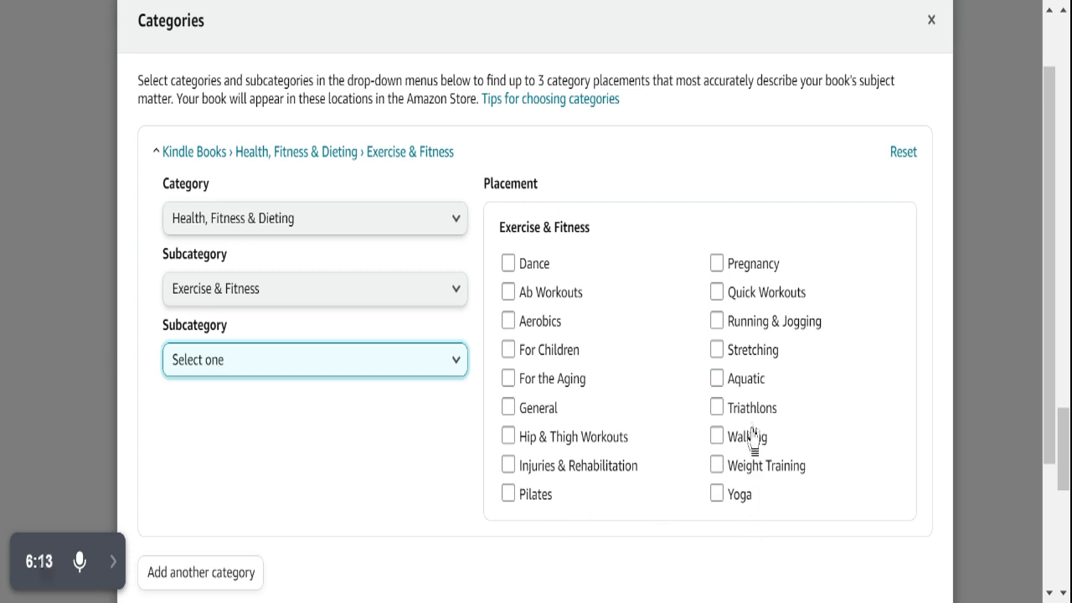
{"action": "scroll", "coordinate": [670, 410], "scroll_direction": "down", "scroll_amount": 3}
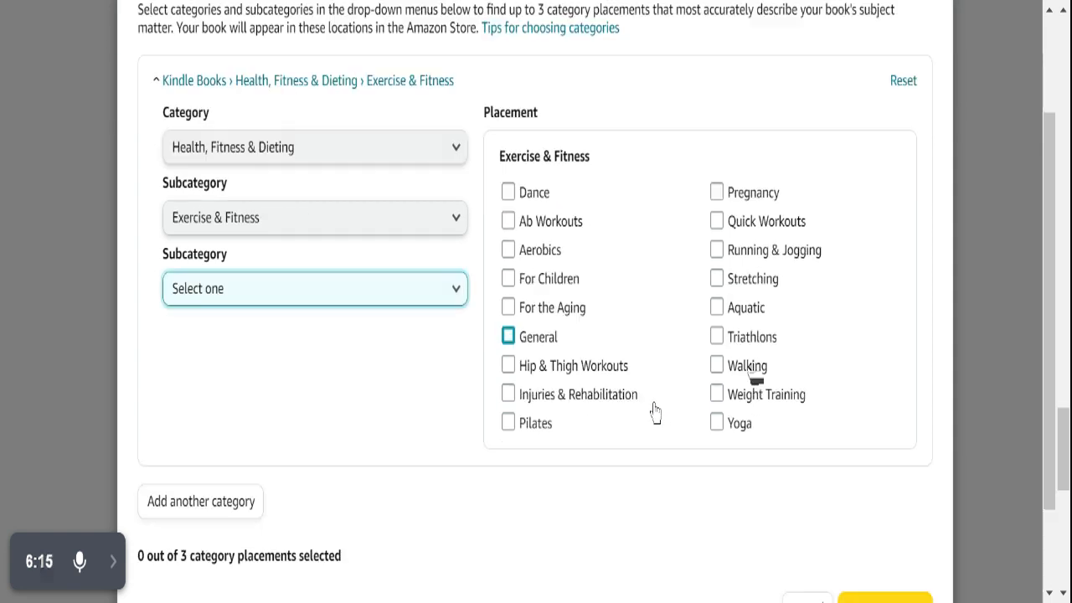
{"action": "scroll", "coordinate": [596, 388], "scroll_direction": "up", "scroll_amount": 2}
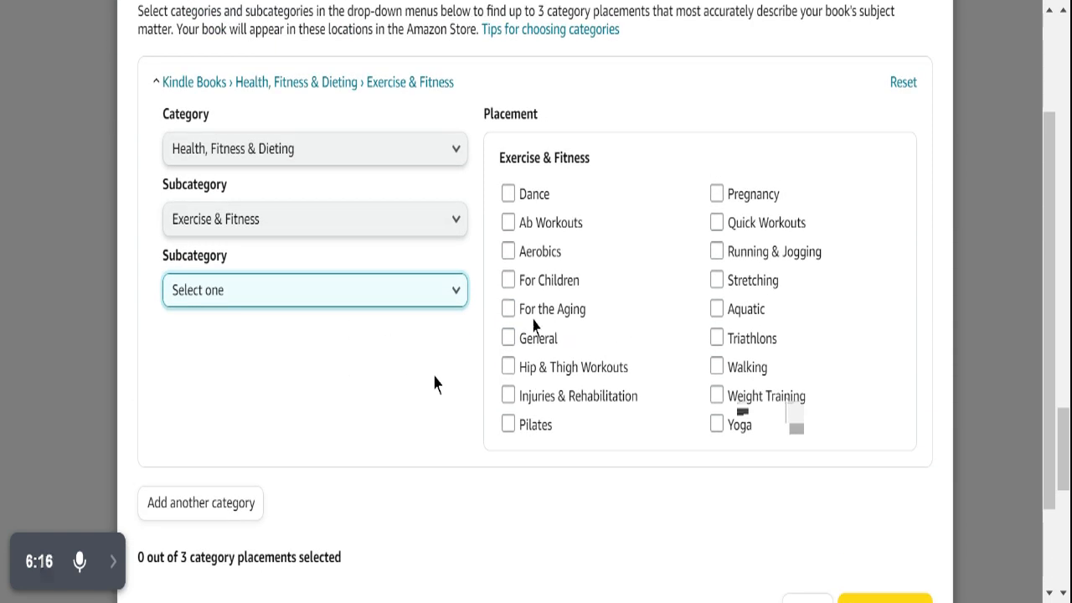
{"action": "left_click", "coordinate": [362, 158]}
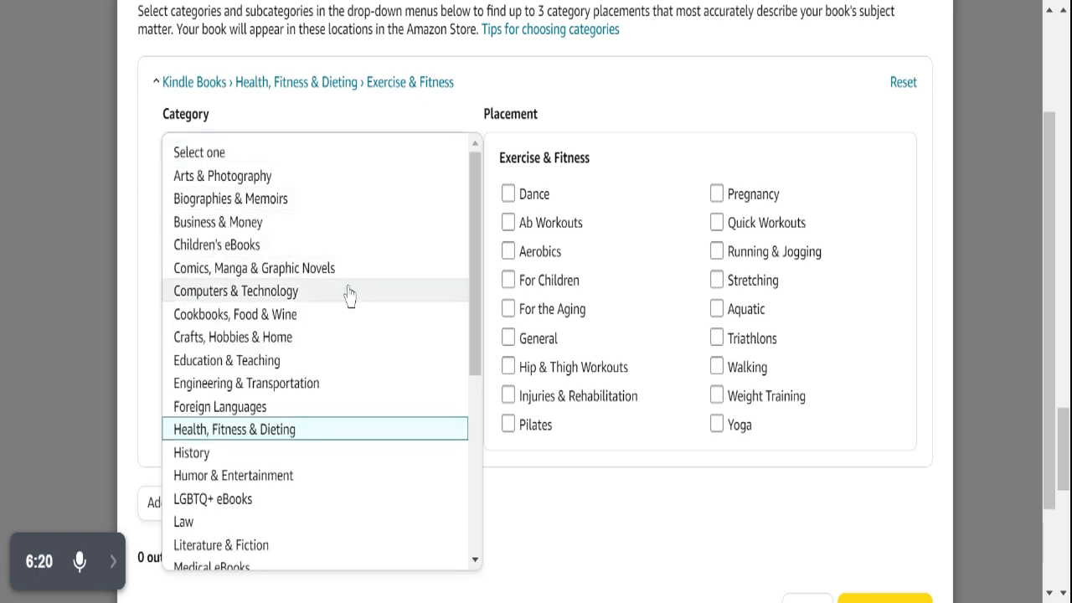
Step: Select Business & Money › Business Life, tick Health & Stress, then add another category entry
{"action": "left_click", "coordinate": [260, 224]}
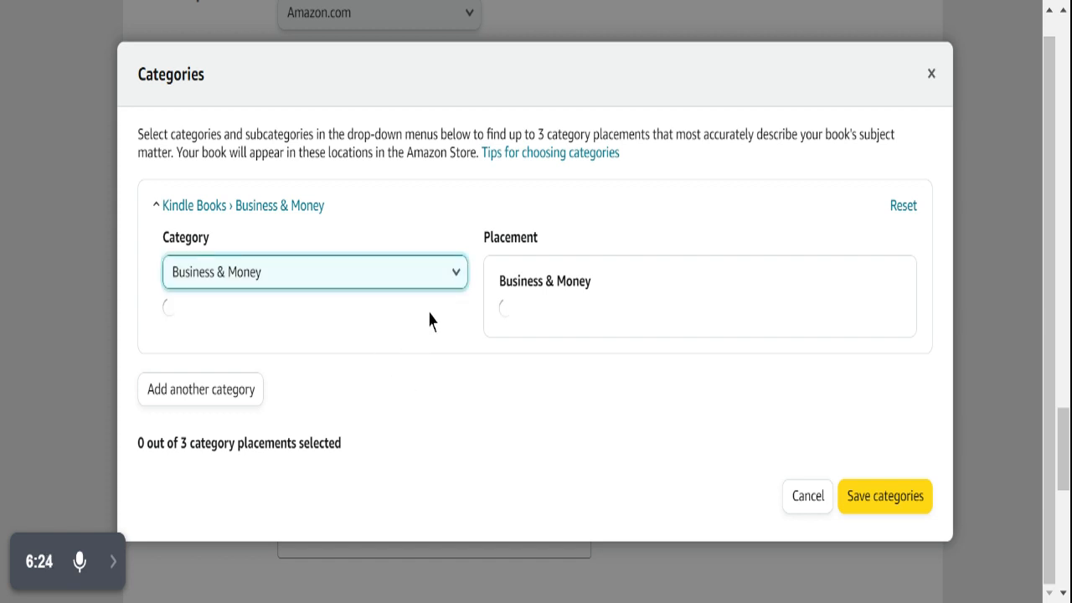
{"action": "scroll", "coordinate": [429, 321], "scroll_direction": "down", "scroll_amount": 1}
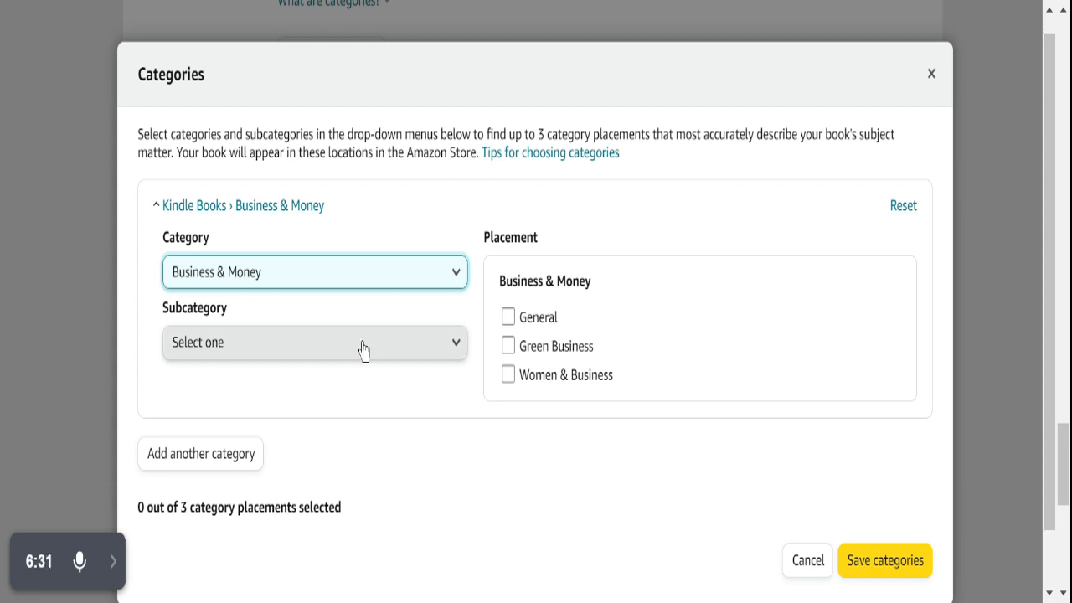
{"action": "left_click", "coordinate": [363, 350]}
{"action": "scroll", "coordinate": [266, 228], "scroll_direction": "down", "scroll_amount": 4}
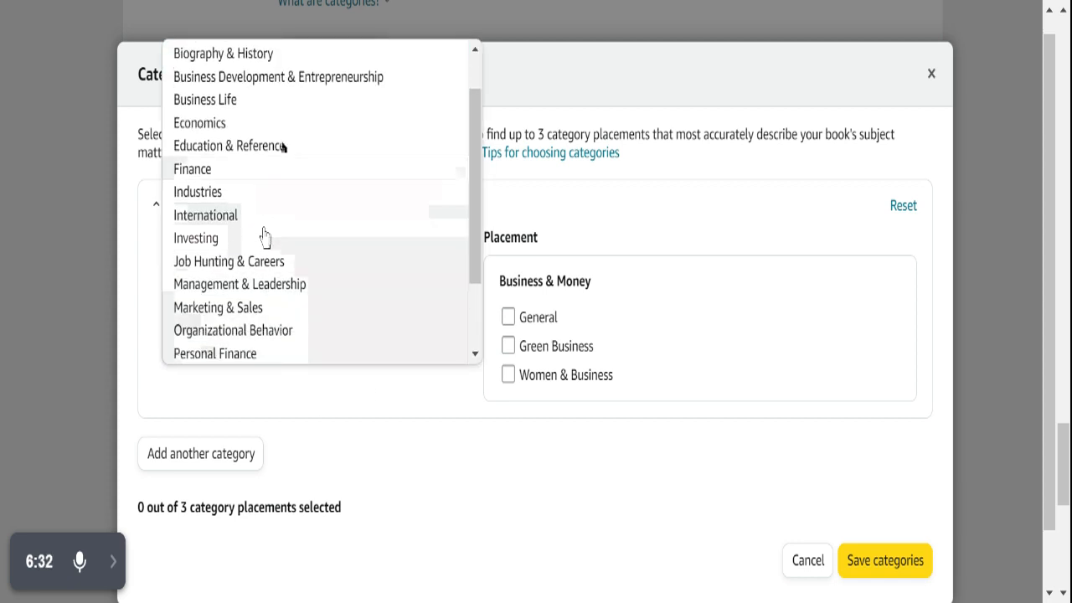
{"action": "scroll", "coordinate": [268, 267], "scroll_direction": "up", "scroll_amount": 4}
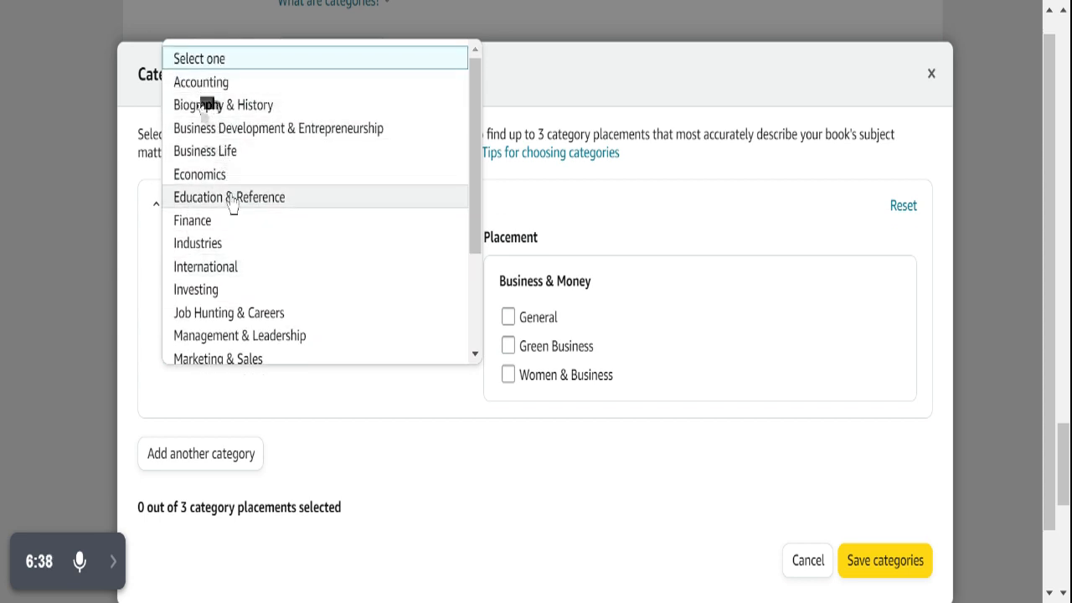
{"action": "left_click", "coordinate": [236, 153]}
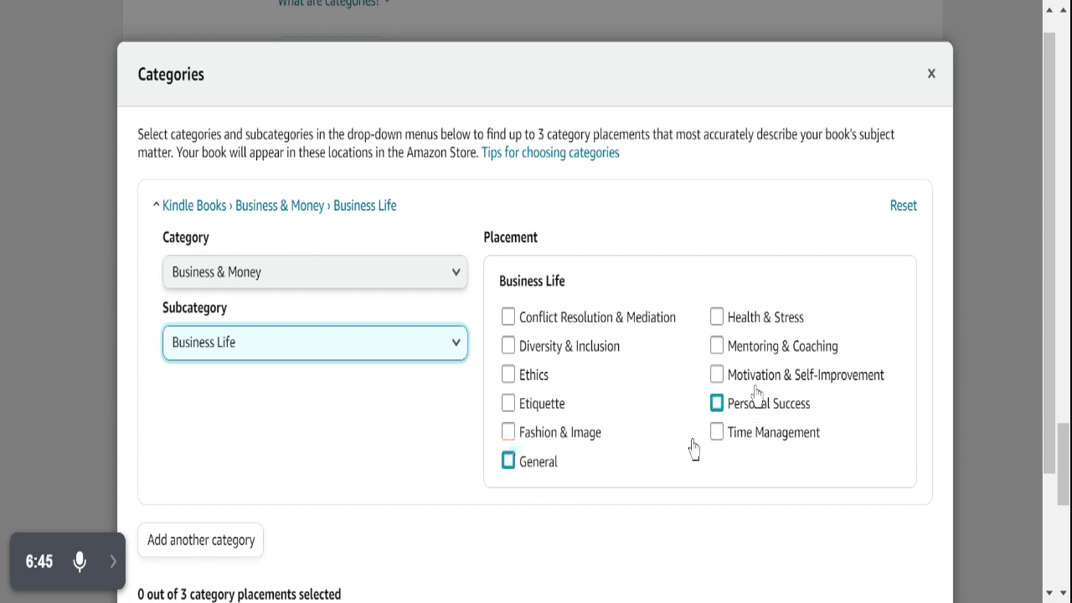
{"action": "left_click", "coordinate": [718, 317]}
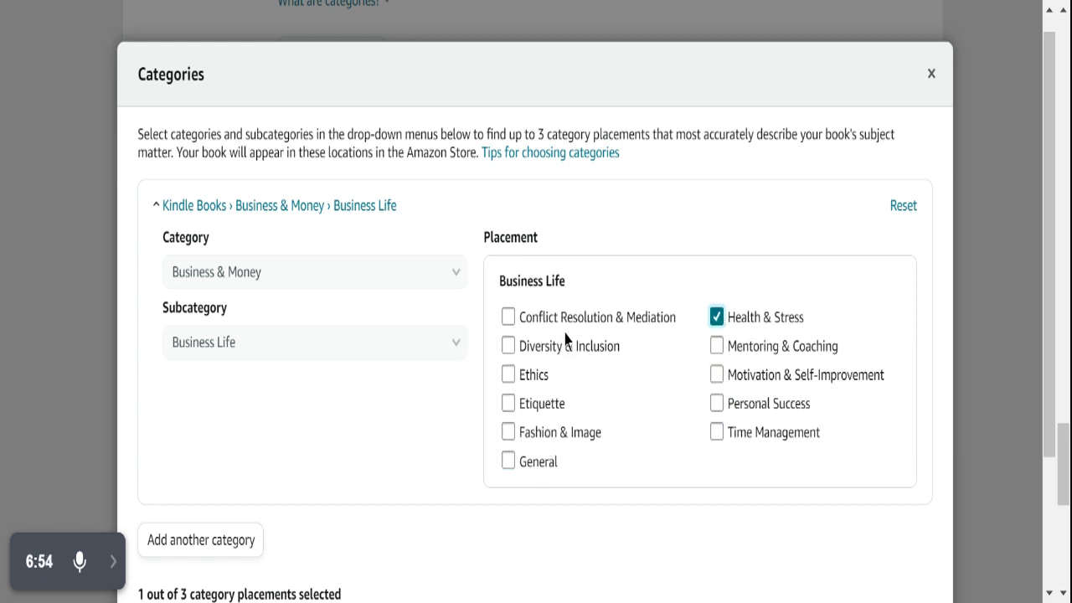
{"action": "left_click", "coordinate": [233, 541]}
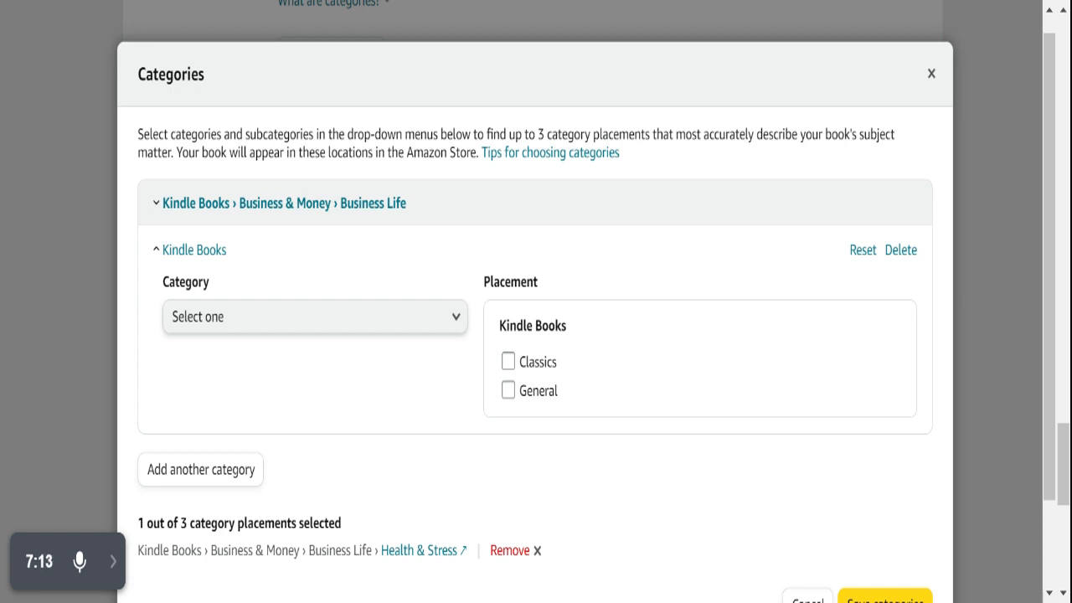
Step: Set the second entry to Business & Money with Education & Reference as subcategory
{"action": "left_click", "coordinate": [282, 327]}
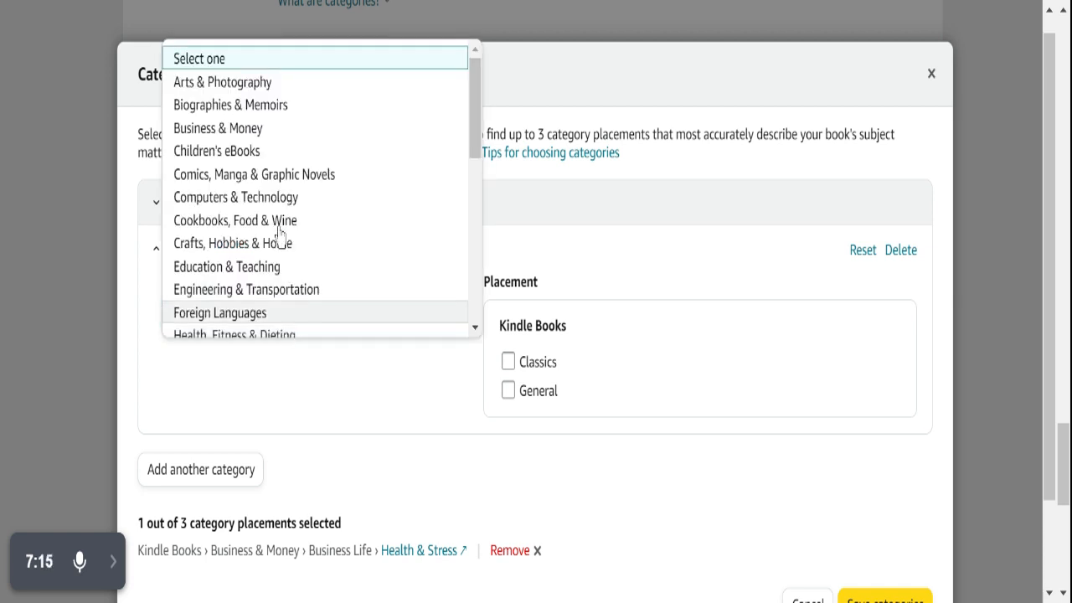
{"action": "left_click", "coordinate": [277, 129]}
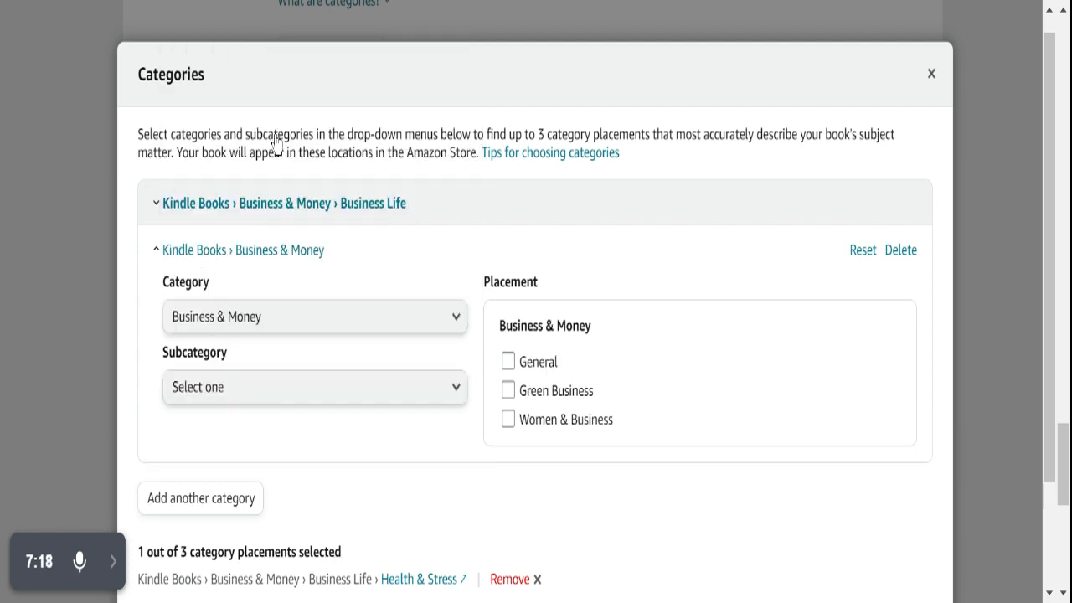
{"action": "left_click", "coordinate": [327, 395]}
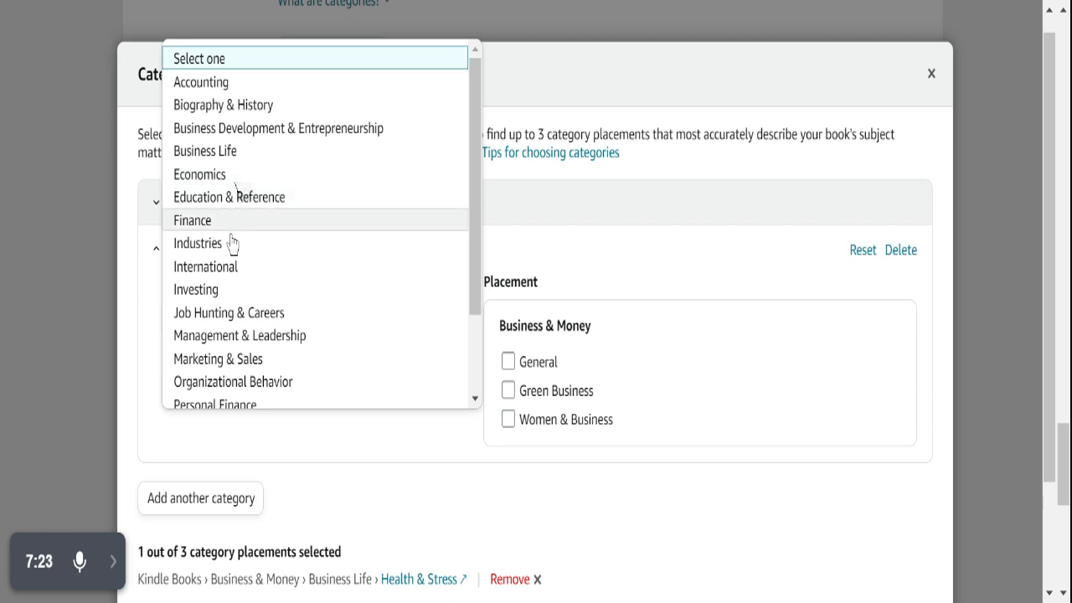
{"action": "scroll", "coordinate": [227, 289], "scroll_direction": "down", "scroll_amount": 3}
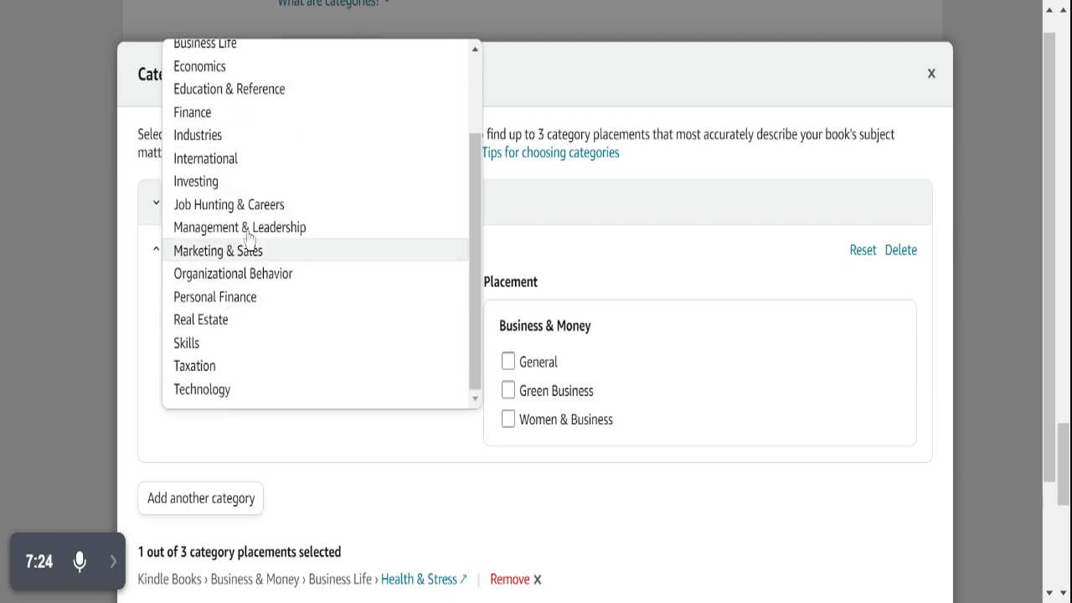
{"action": "scroll", "coordinate": [254, 291], "scroll_direction": "down", "scroll_amount": 2}
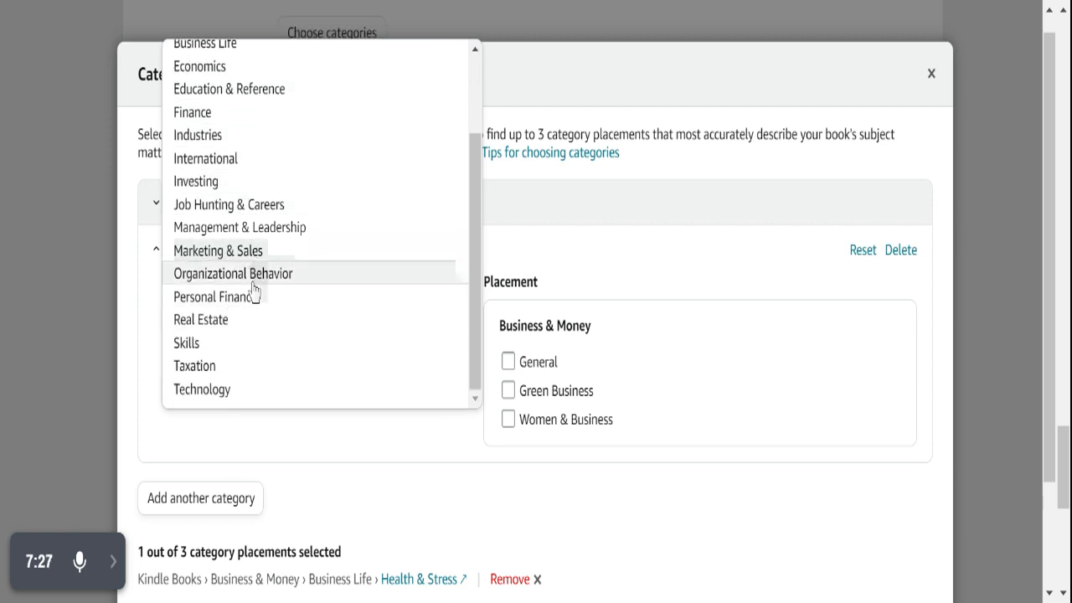
{"action": "scroll", "coordinate": [242, 387], "scroll_direction": "up", "scroll_amount": 3}
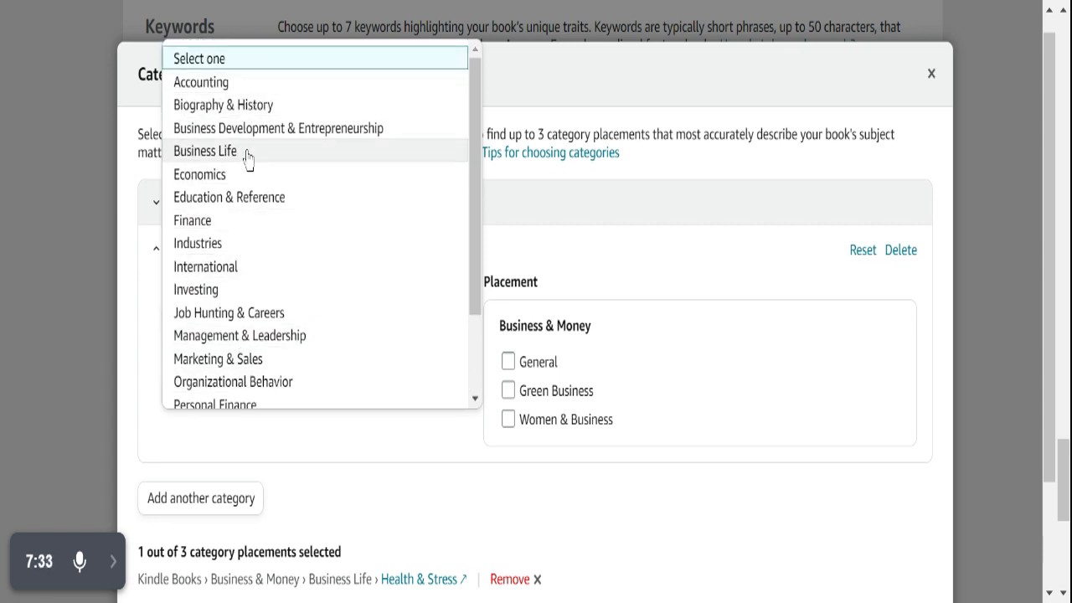
{"action": "left_click", "coordinate": [248, 201]}
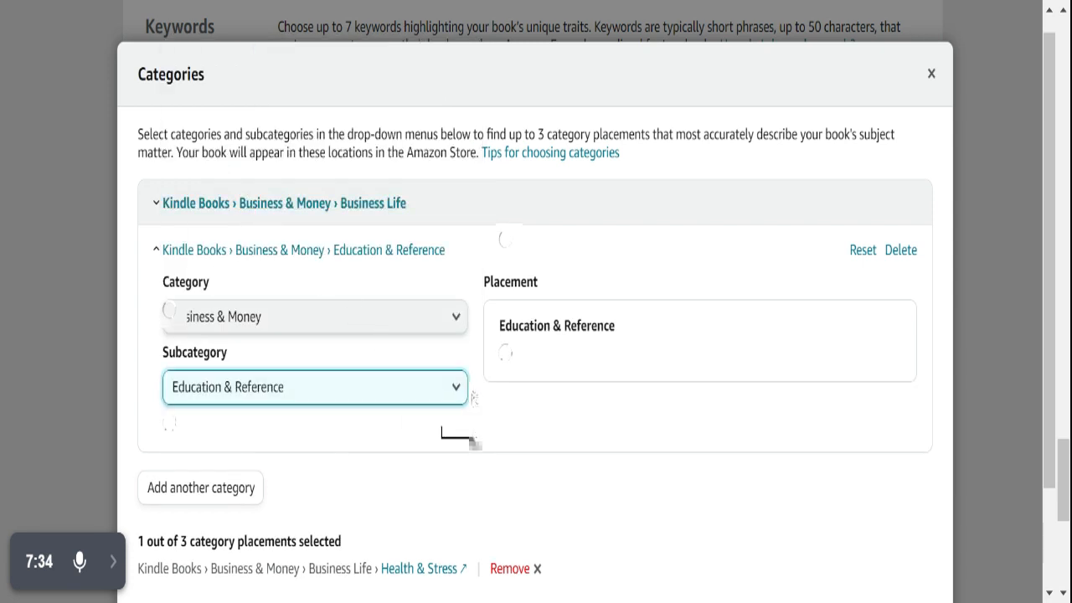
{"action": "scroll", "coordinate": [473, 398], "scroll_direction": "down", "scroll_amount": 2}
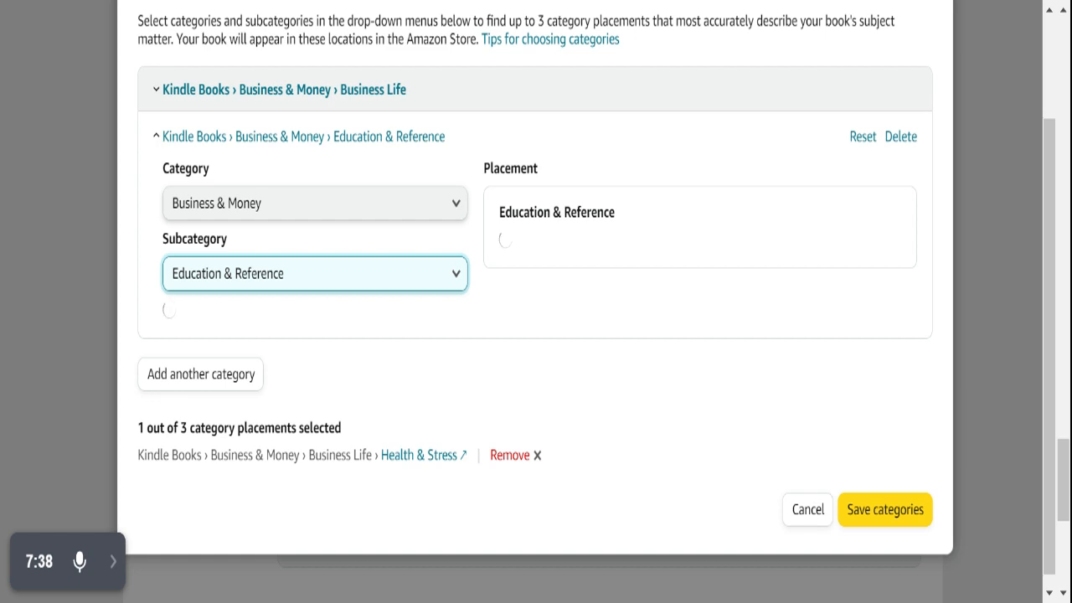
Step: Switch the second subcategory to Business Life, then add a third category entry
{"action": "left_click", "coordinate": [426, 276]}
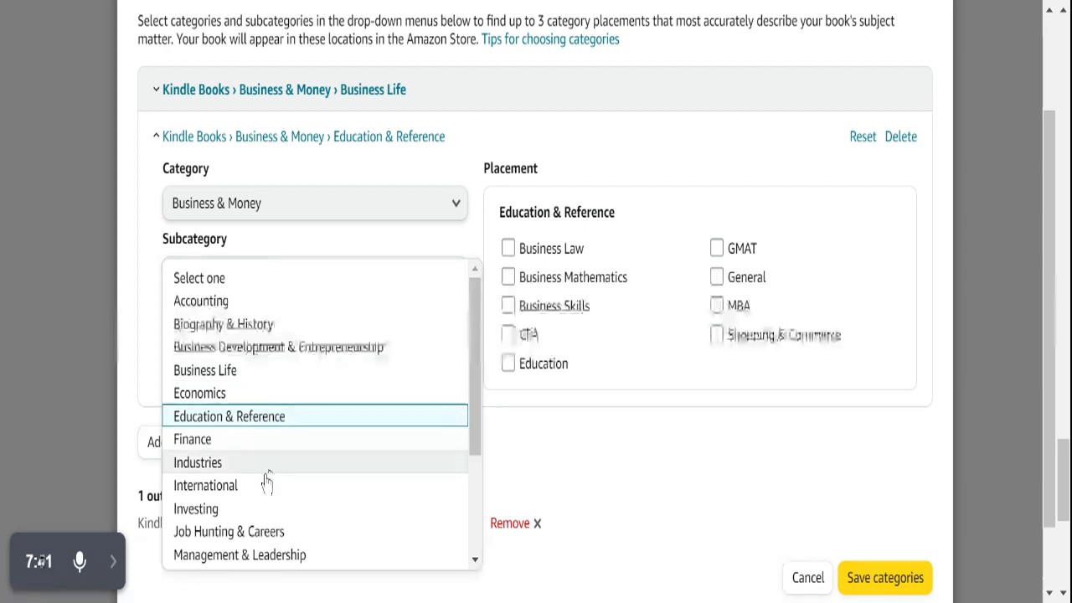
{"action": "left_click", "coordinate": [258, 350]}
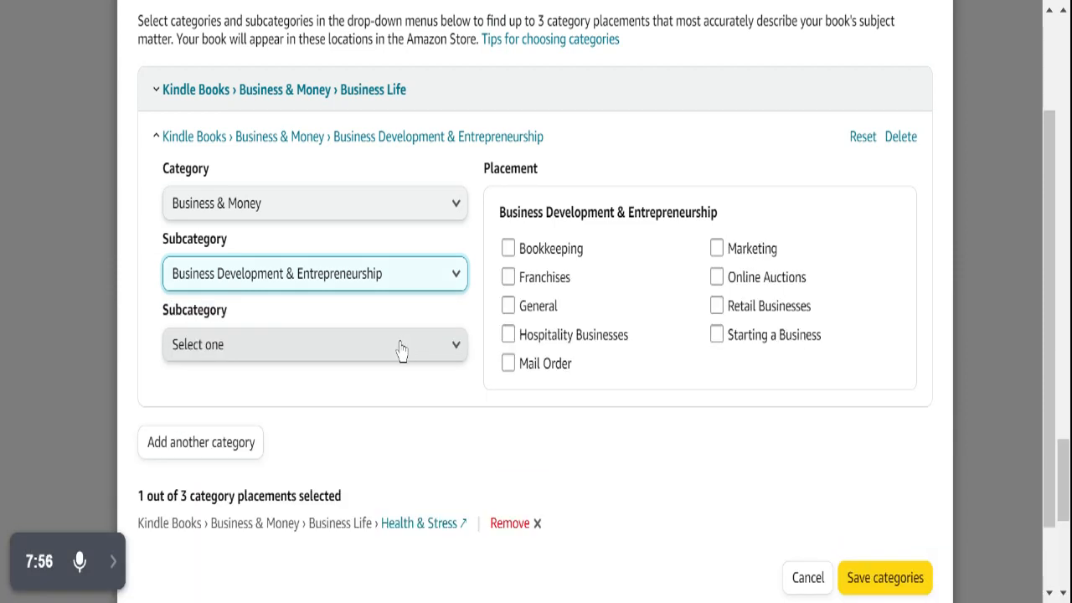
{"action": "left_click", "coordinate": [428, 360]}
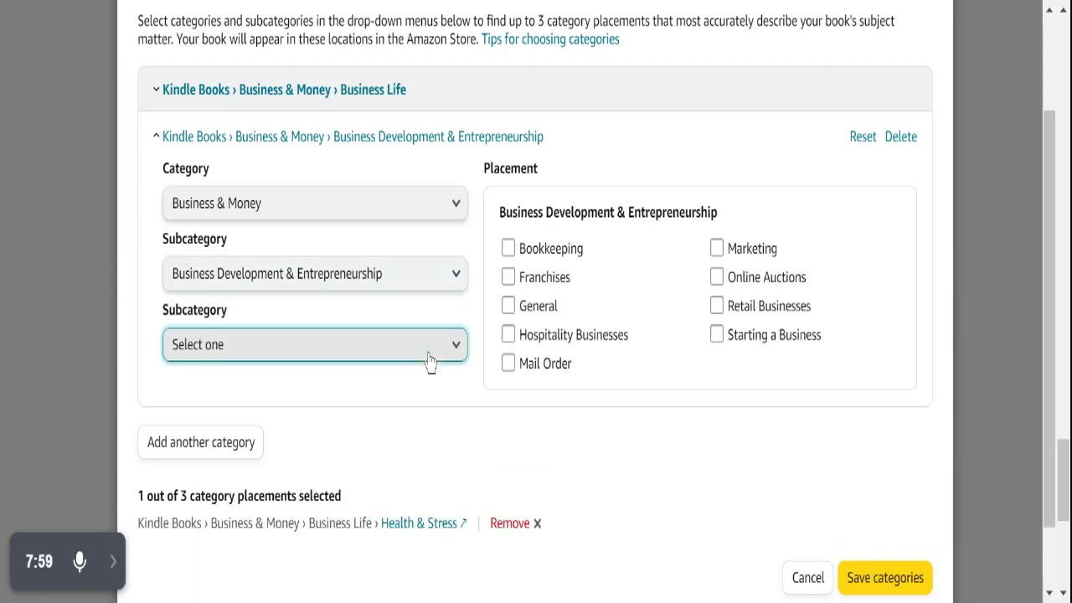
{"action": "left_click", "coordinate": [393, 285]}
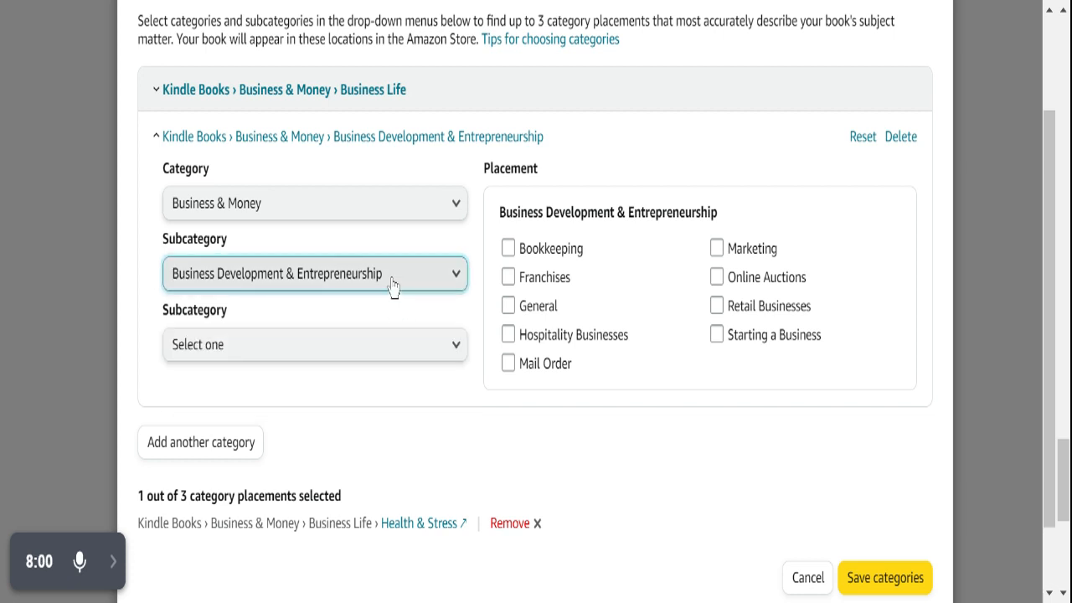
{"action": "left_click", "coordinate": [338, 285]}
{"action": "left_click", "coordinate": [234, 377]}
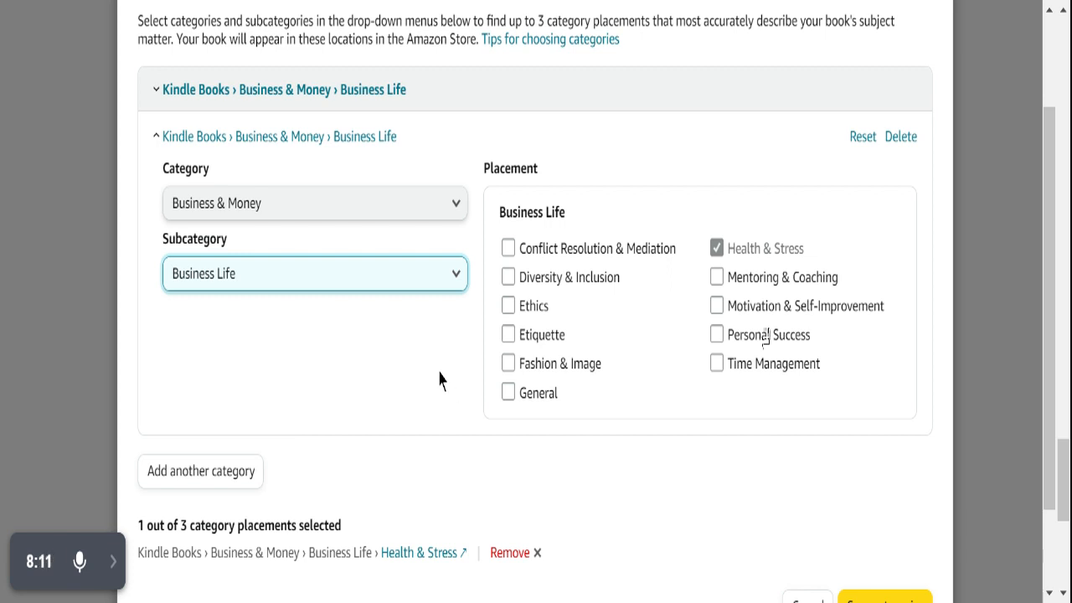
{"action": "scroll", "coordinate": [347, 394], "scroll_direction": "down", "scroll_amount": 2}
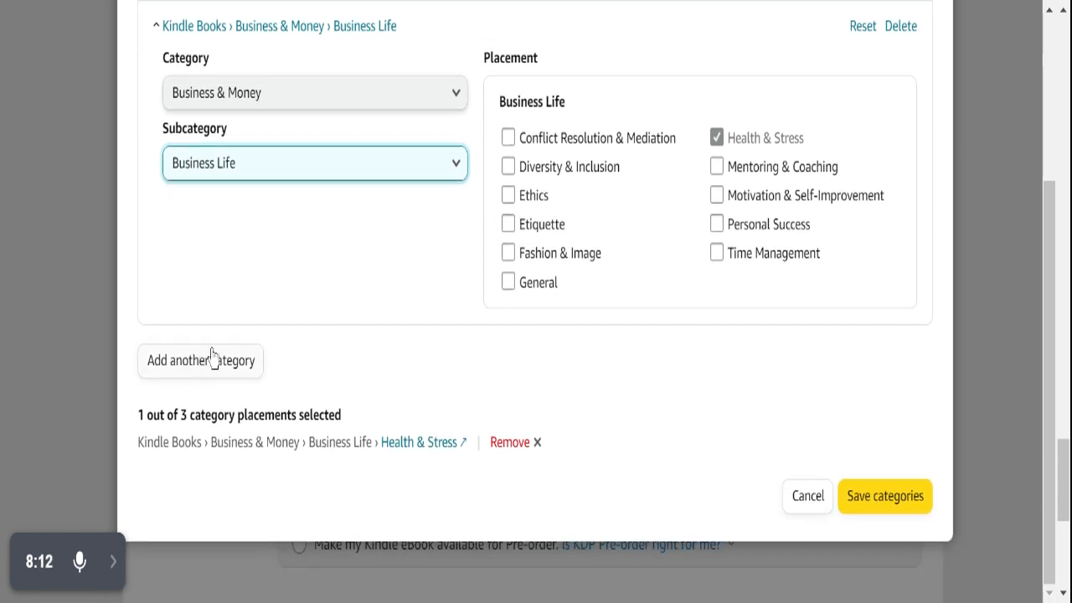
{"action": "left_click", "coordinate": [222, 368]}
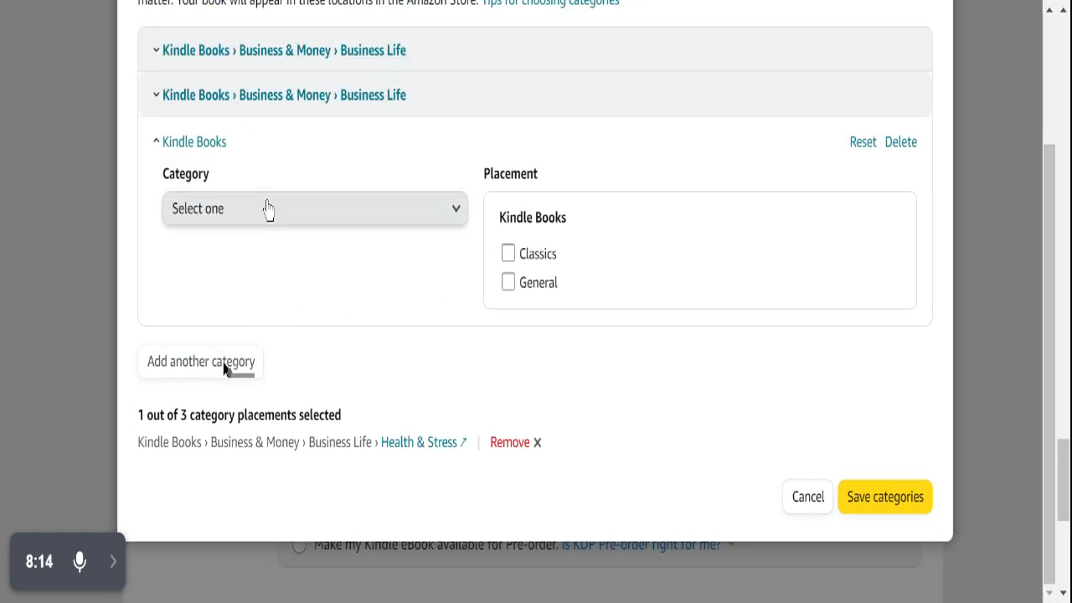
Step: Set the third entry to Health, Fitness & Dieting › Personal Health
{"action": "left_click", "coordinate": [268, 209]}
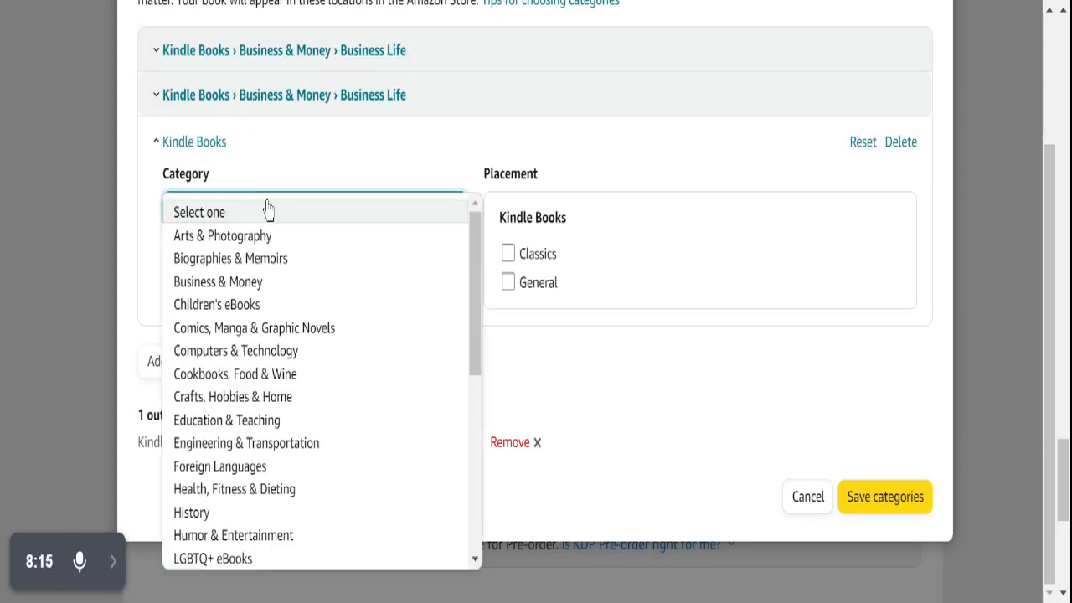
{"action": "left_click", "coordinate": [459, 138]}
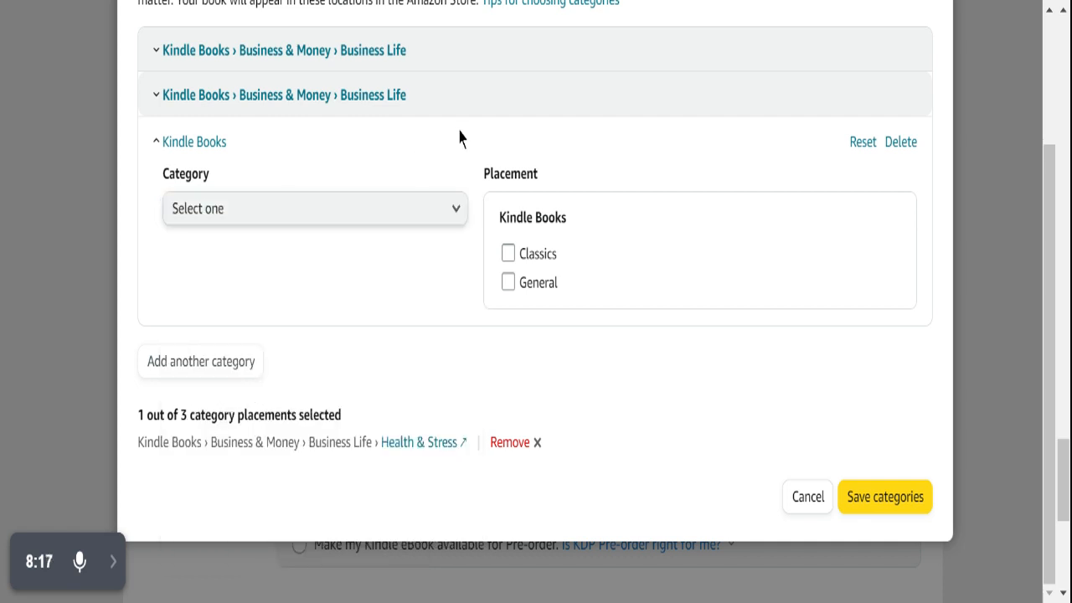
{"action": "left_click", "coordinate": [297, 215]}
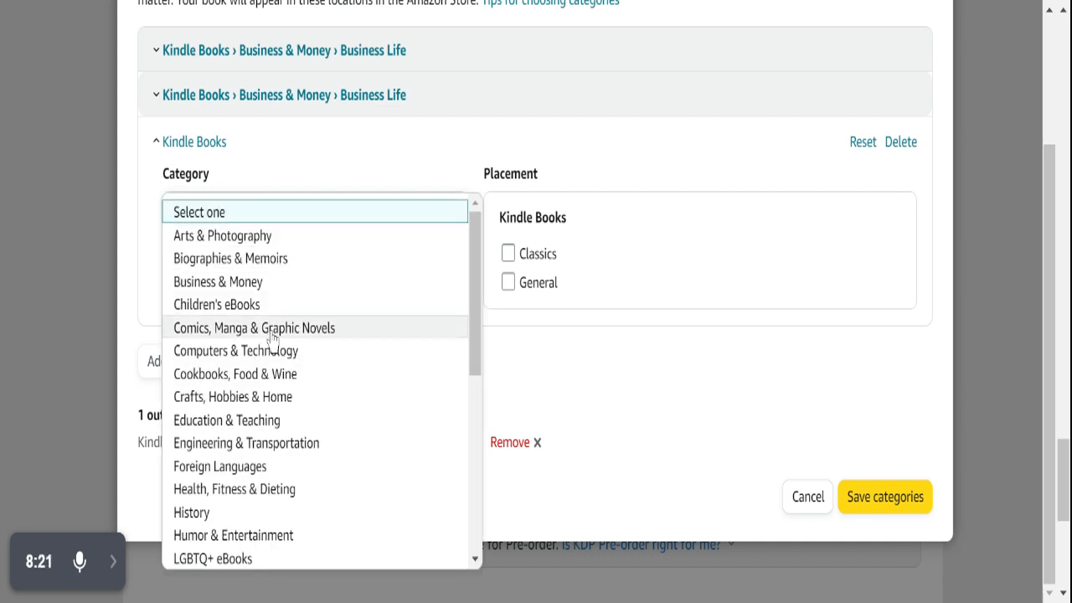
{"action": "scroll", "coordinate": [260, 452], "scroll_direction": "down", "scroll_amount": 3}
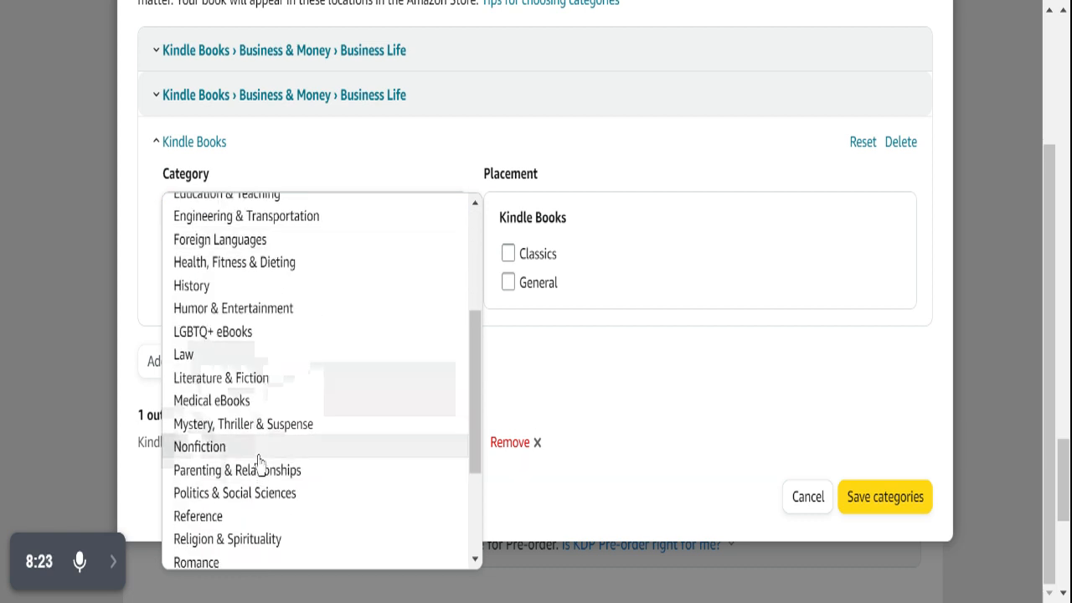
{"action": "scroll", "coordinate": [247, 414], "scroll_direction": "up", "scroll_amount": 1}
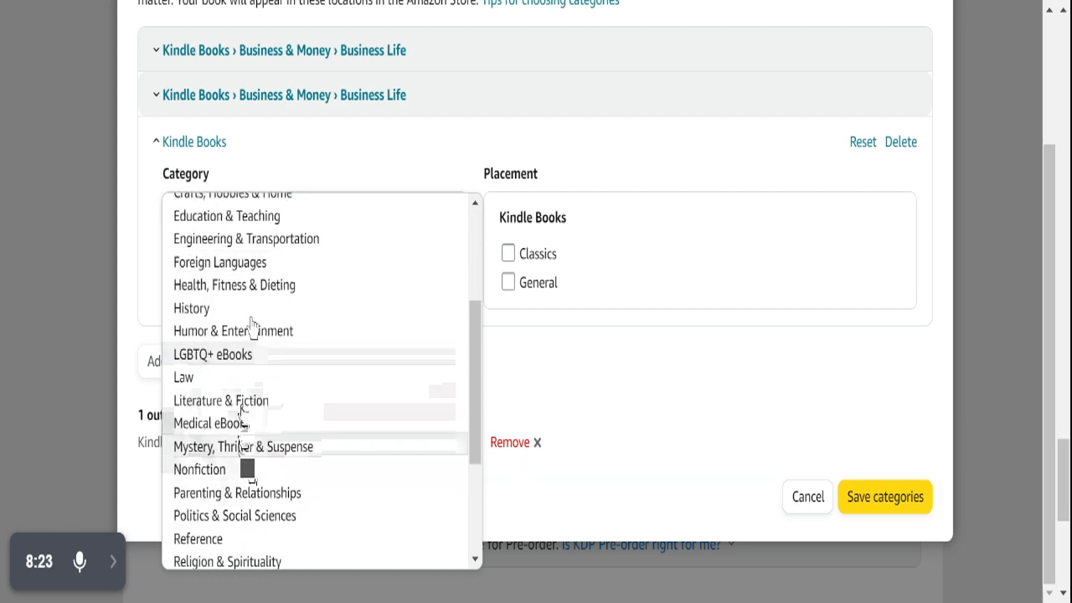
{"action": "left_click", "coordinate": [251, 352]}
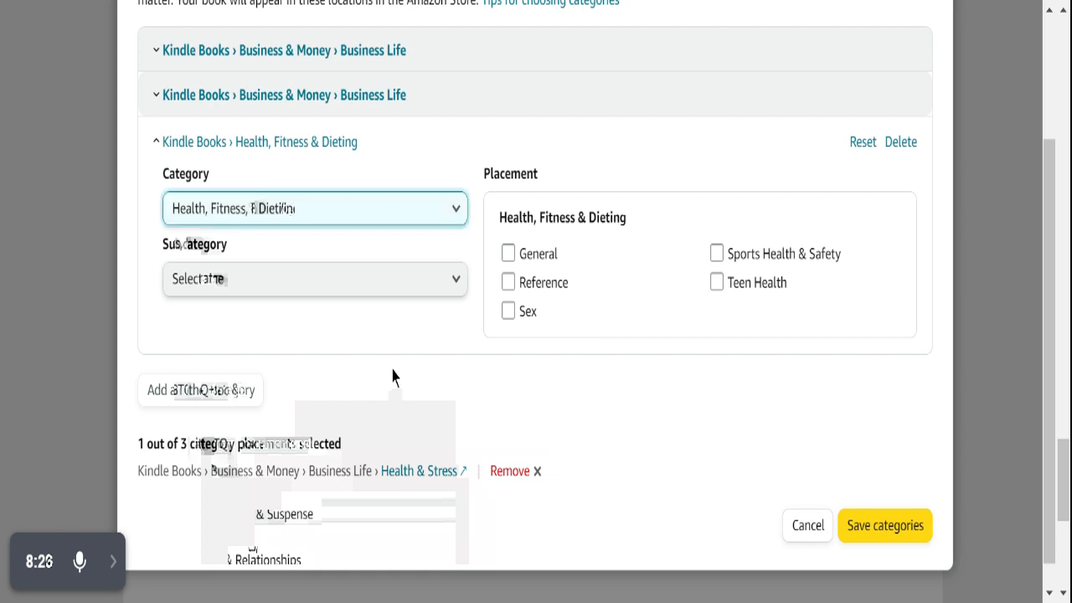
{"action": "left_click", "coordinate": [366, 289]}
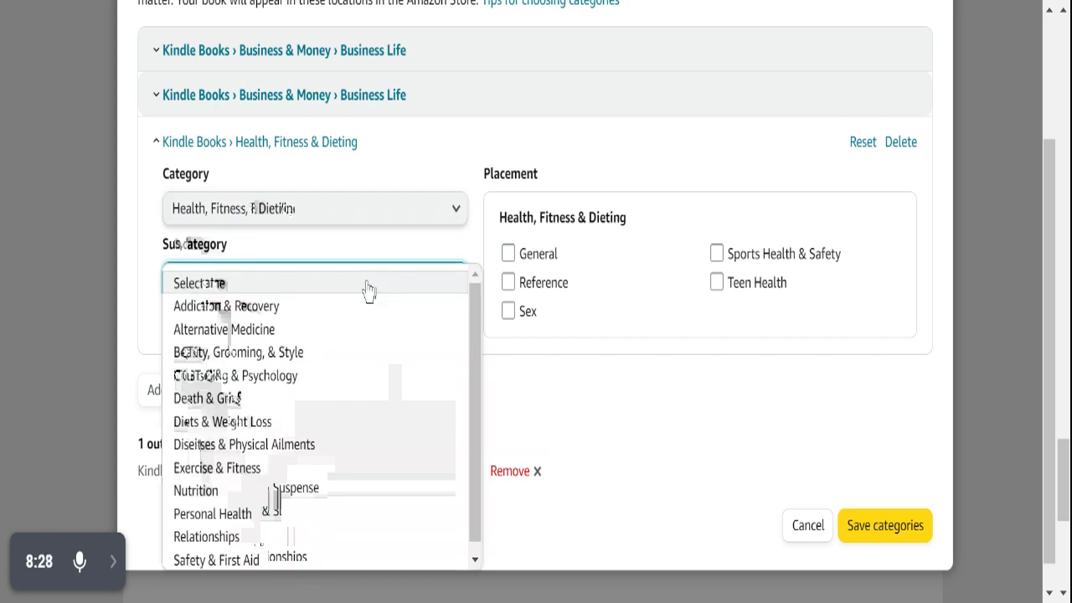
{"action": "scroll", "coordinate": [287, 362], "scroll_direction": "down", "scroll_amount": 1}
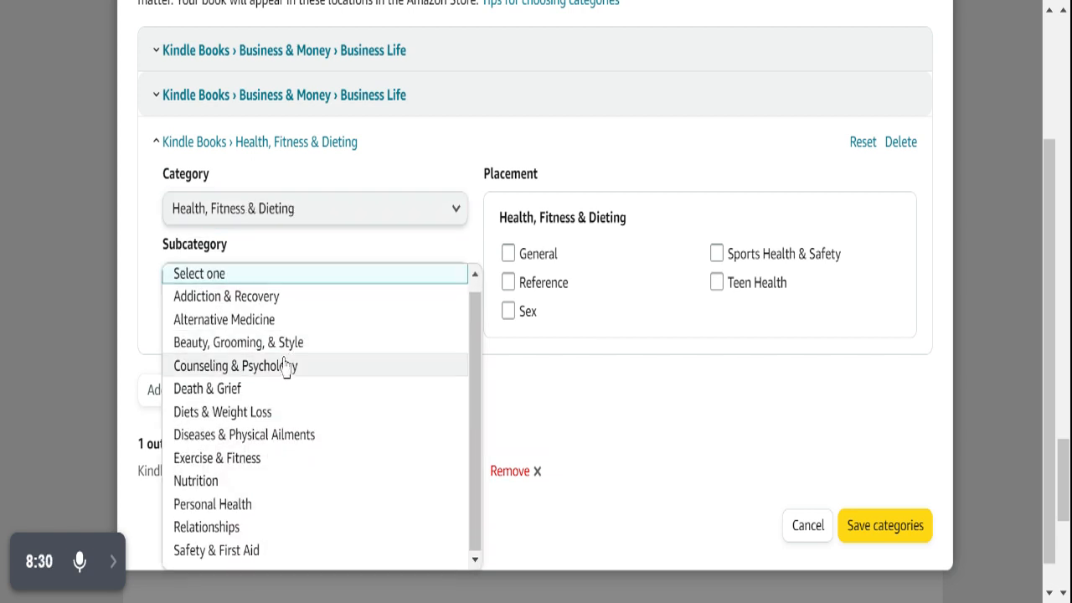
{"action": "left_click", "coordinate": [248, 503]}
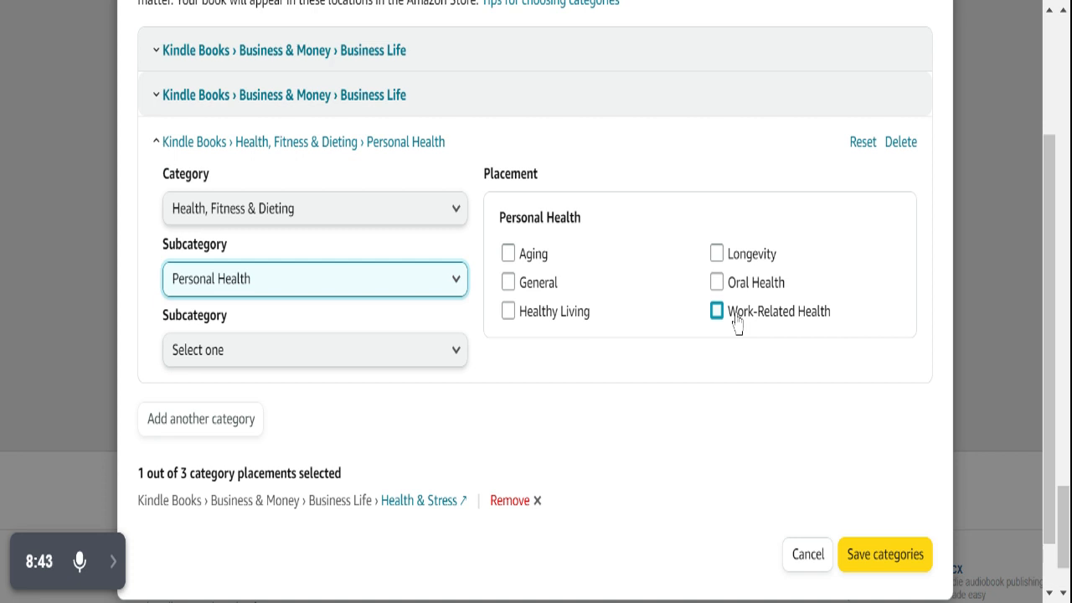
Step: Tick Work-Related Health and Healthy Living, then save the three categories
{"action": "left_click", "coordinate": [382, 361]}
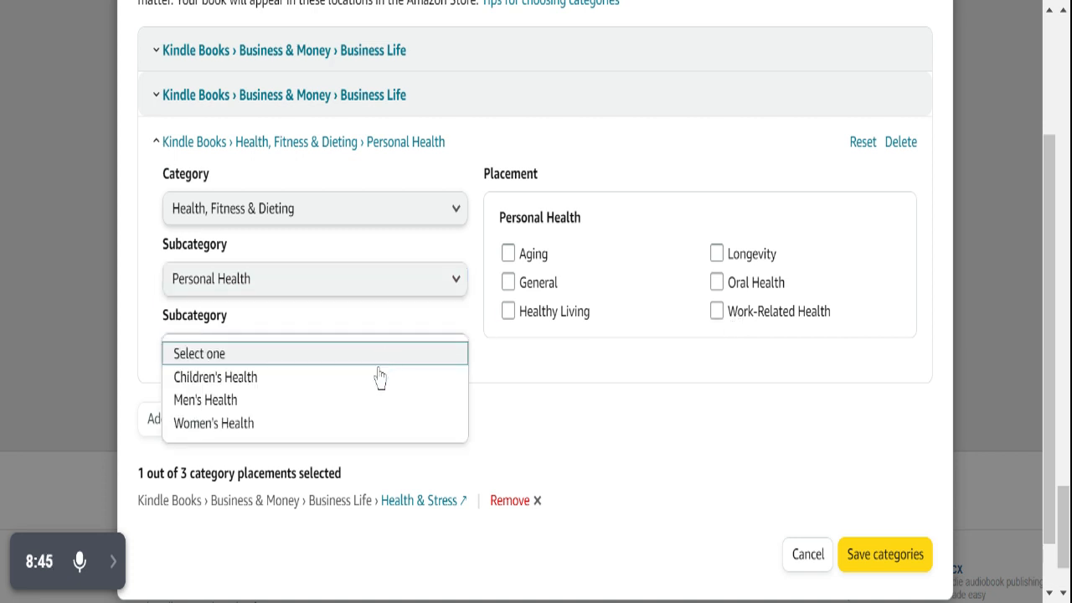
{"action": "left_click", "coordinate": [717, 312]}
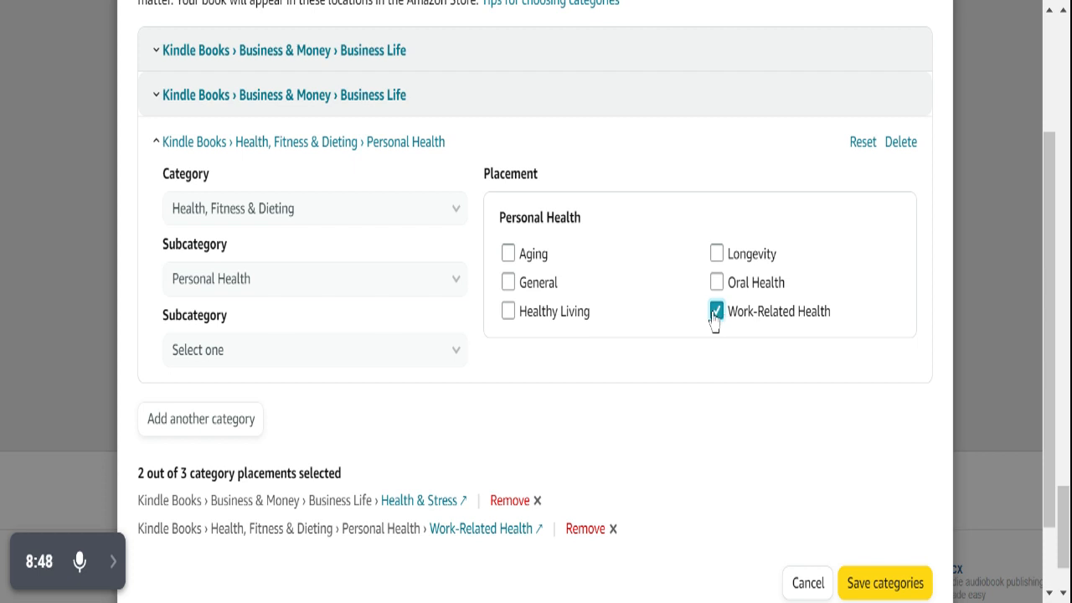
{"action": "left_click", "coordinate": [517, 316]}
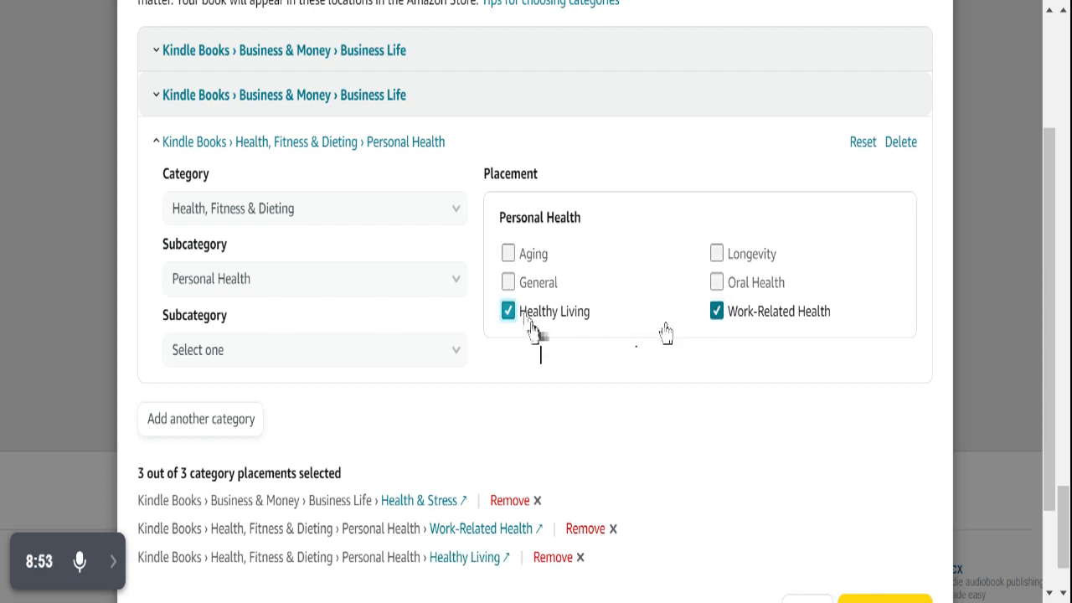
{"action": "scroll", "coordinate": [533, 332], "scroll_direction": "down", "scroll_amount": 2}
{"action": "scroll", "coordinate": [480, 331], "scroll_direction": "up", "scroll_amount": 3}
{"action": "scroll", "coordinate": [481, 330], "scroll_direction": "down", "scroll_amount": 4}
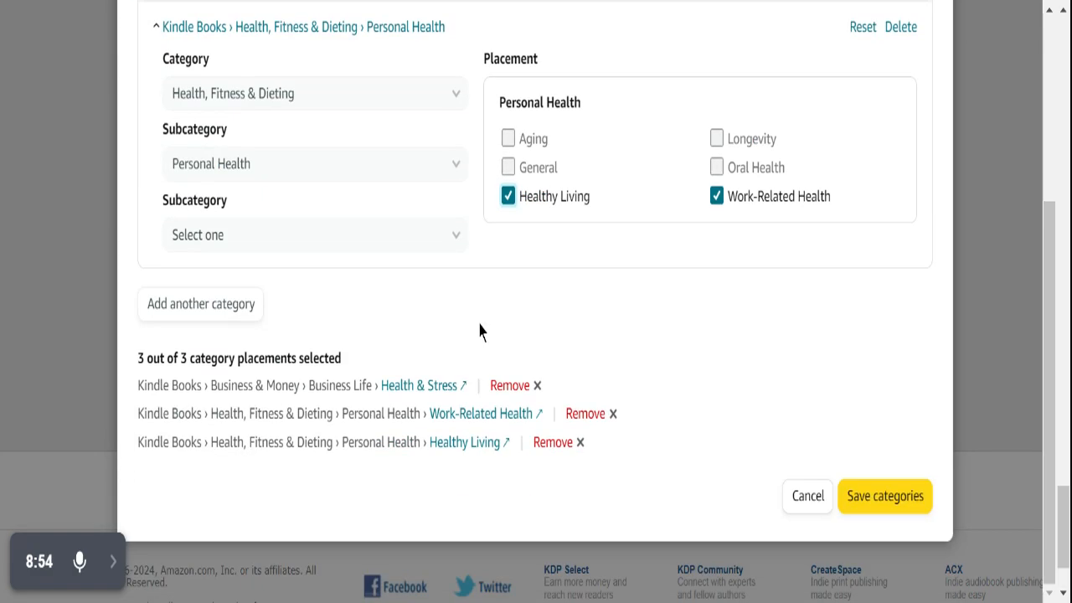
{"action": "scroll", "coordinate": [391, 293], "scroll_direction": "up", "scroll_amount": 4}
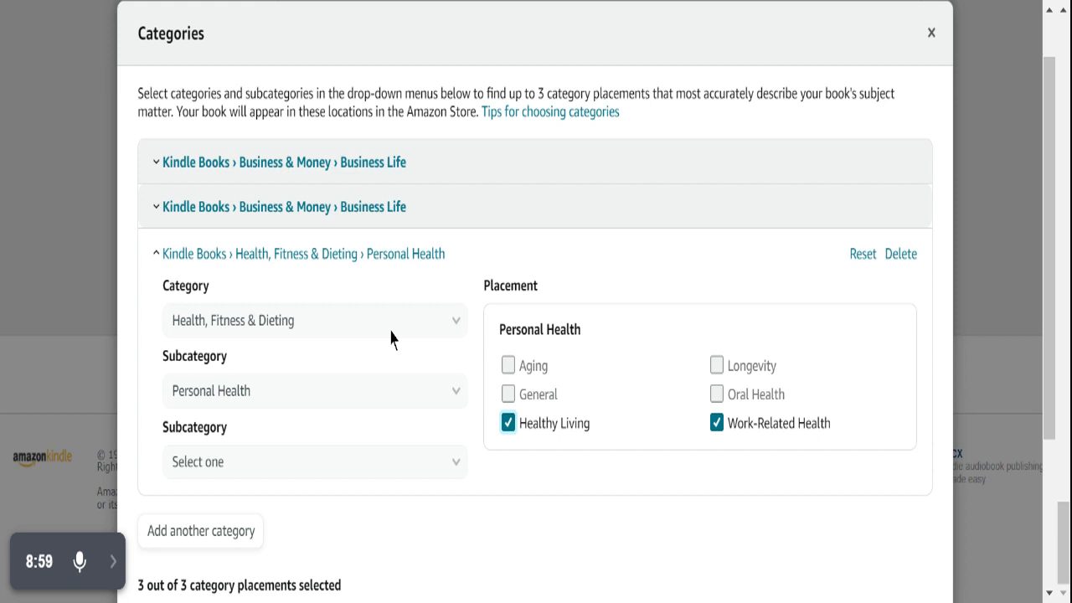
{"action": "scroll", "coordinate": [394, 338], "scroll_direction": "down", "scroll_amount": 4}
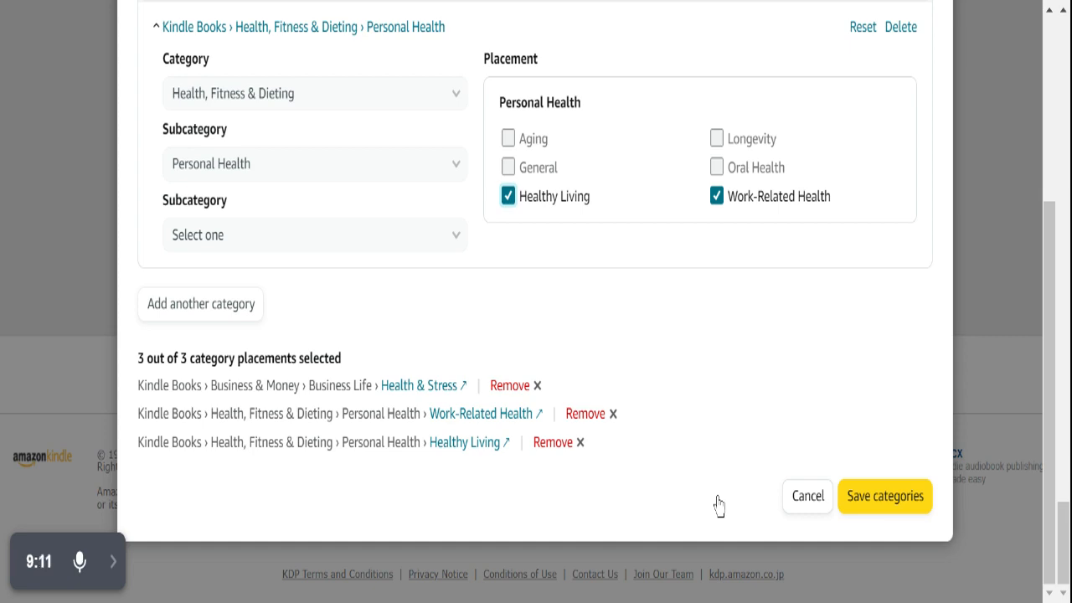
{"action": "left_click", "coordinate": [863, 504]}
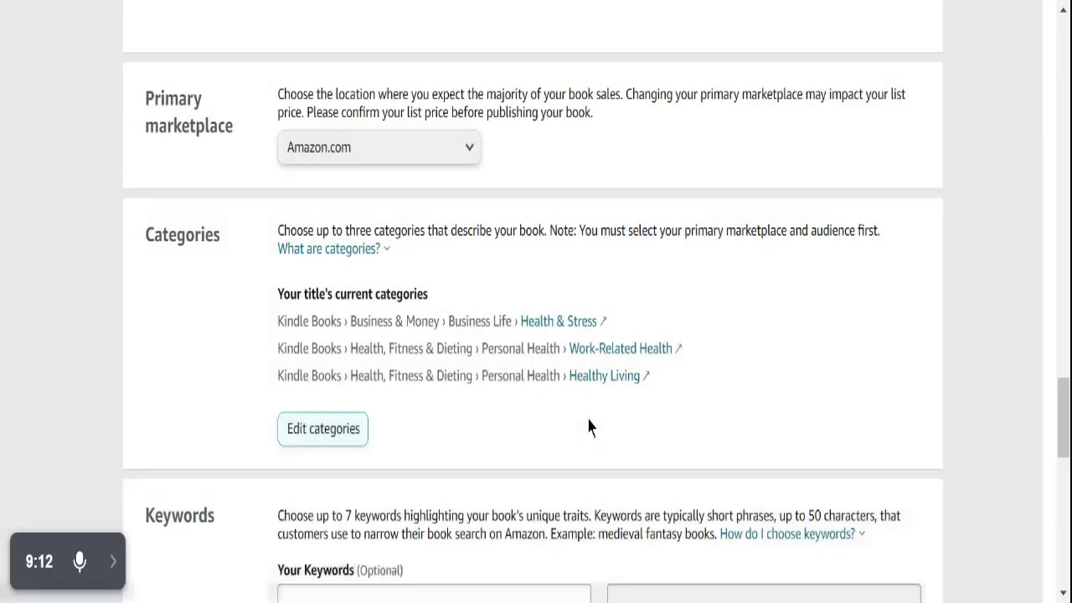
{"action": "scroll", "coordinate": [548, 358], "scroll_direction": "down", "scroll_amount": 2}
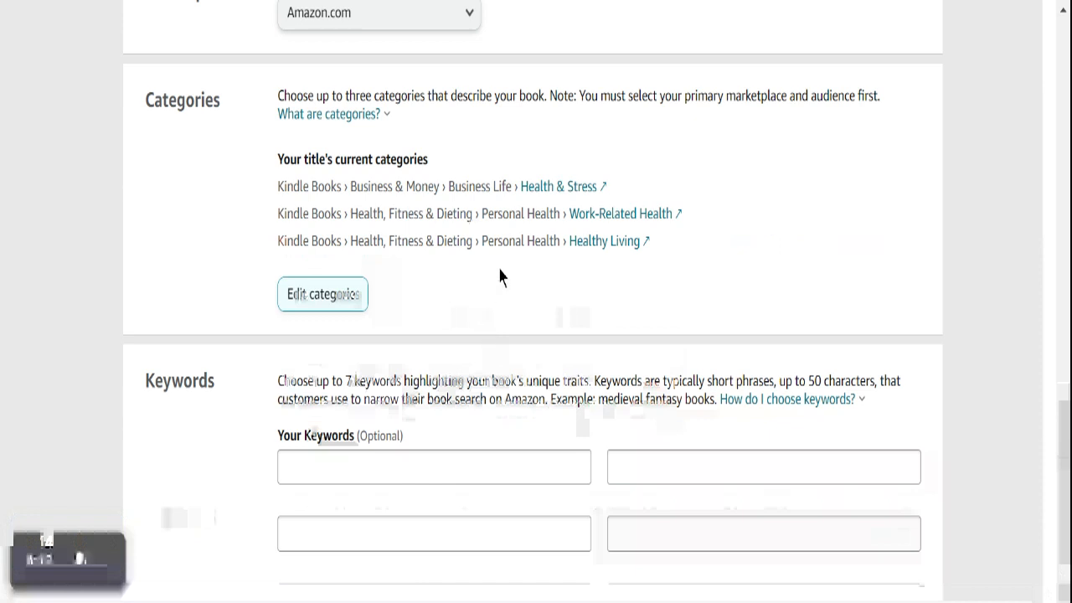
{"action": "scroll", "coordinate": [561, 245], "scroll_direction": "down", "scroll_amount": 3}
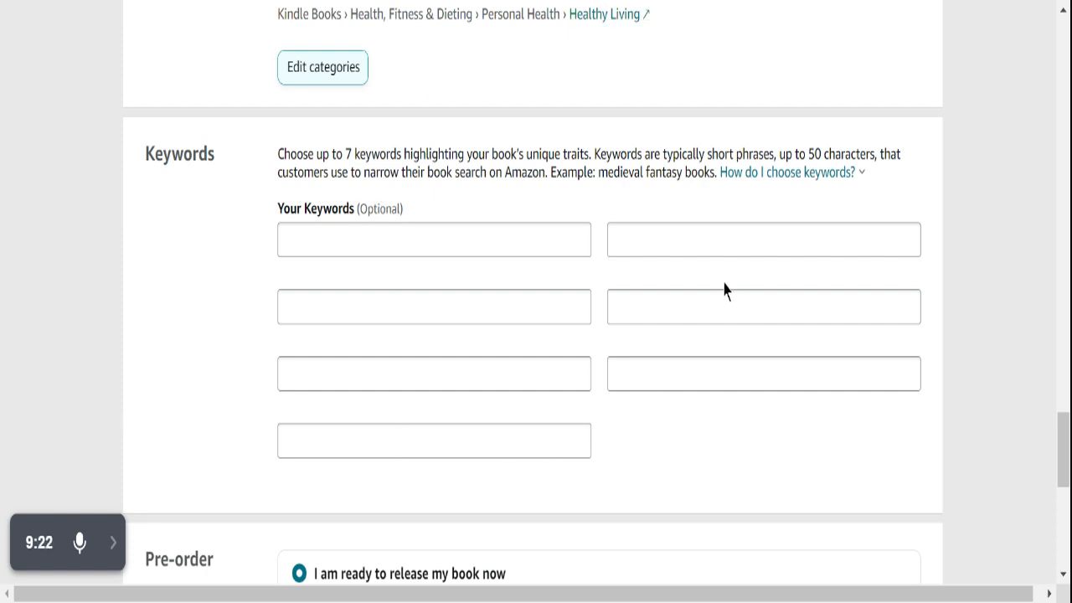
{"action": "left_click", "coordinate": [116, 544]}
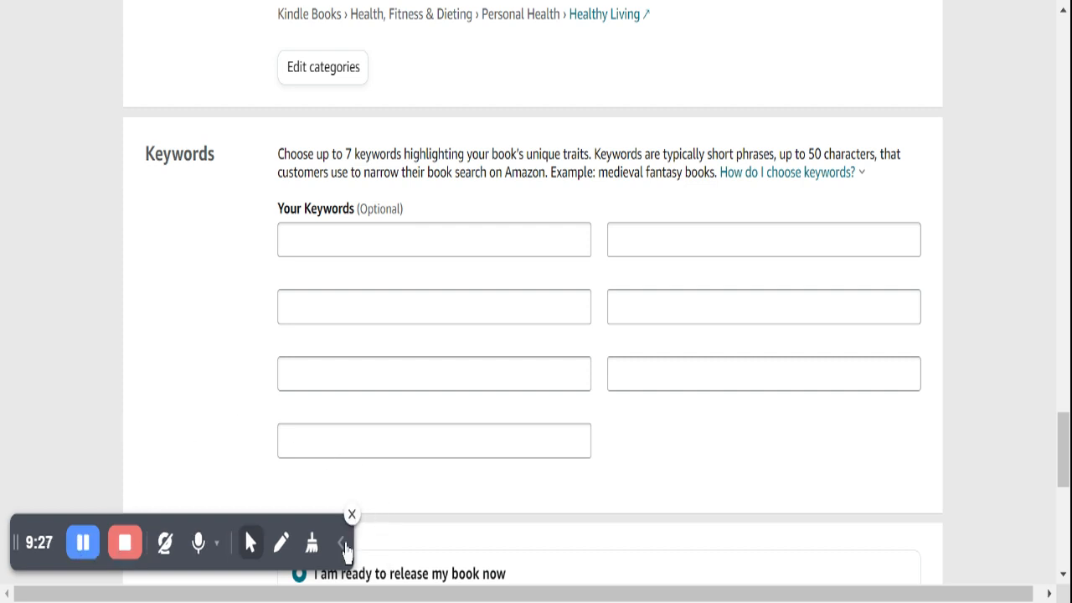
{"action": "left_click", "coordinate": [341, 543]}
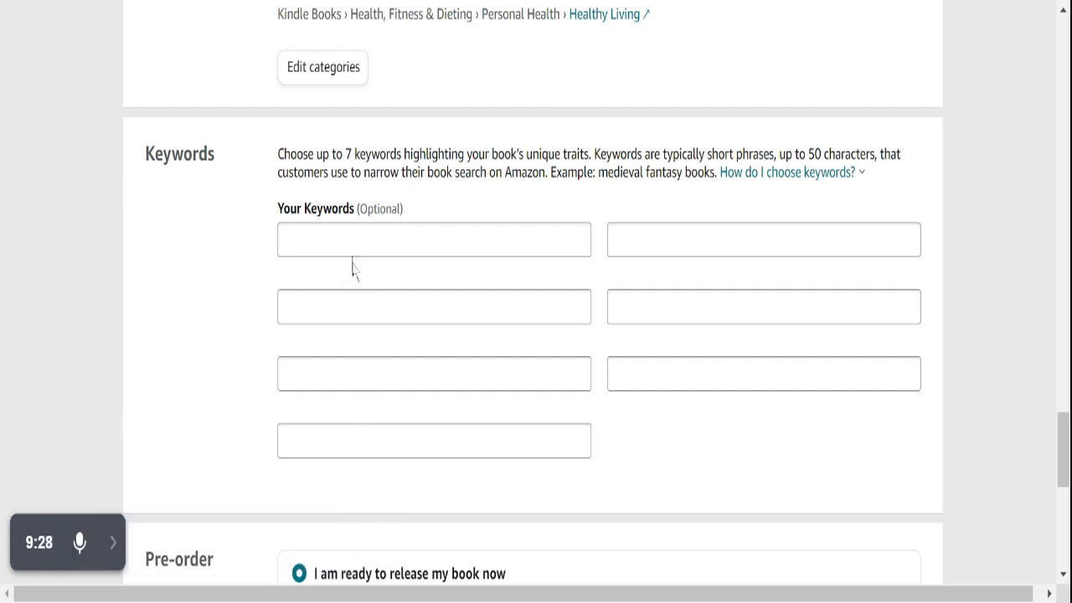
{"action": "scroll", "coordinate": [352, 266], "scroll_direction": "up", "scroll_amount": 9}
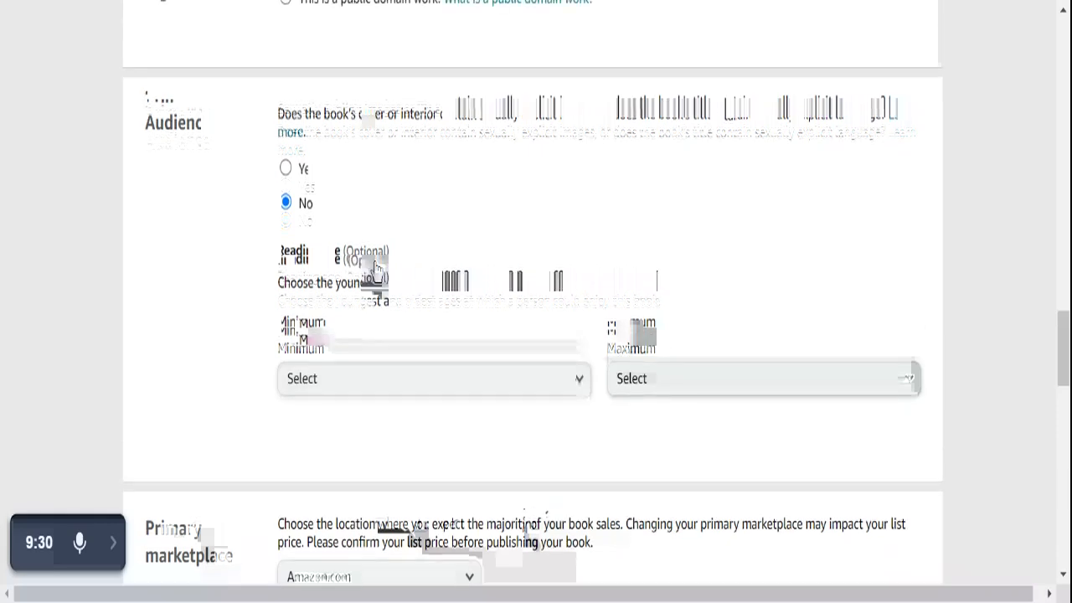
{"action": "scroll", "coordinate": [376, 268], "scroll_direction": "down", "scroll_amount": 8}
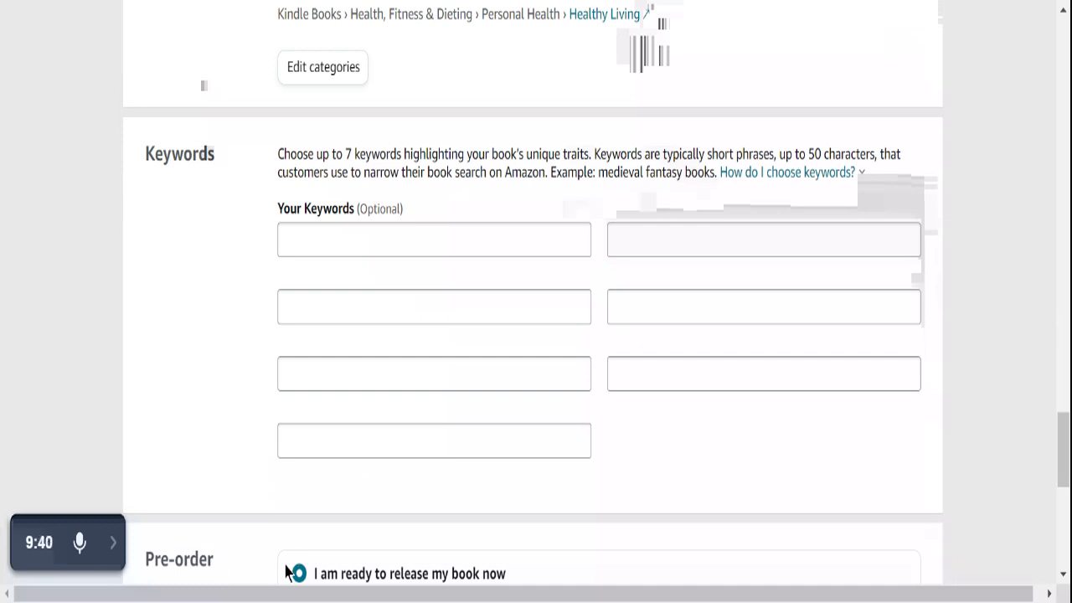
Step: Paste the first keywords, including 'Elite CEO Wellness' and 'Integrating Fitness for CEOs'
{"action": "left_click", "coordinate": [390, 242]}
{"action": "type", "text": "CEO Fitness Strategy"}
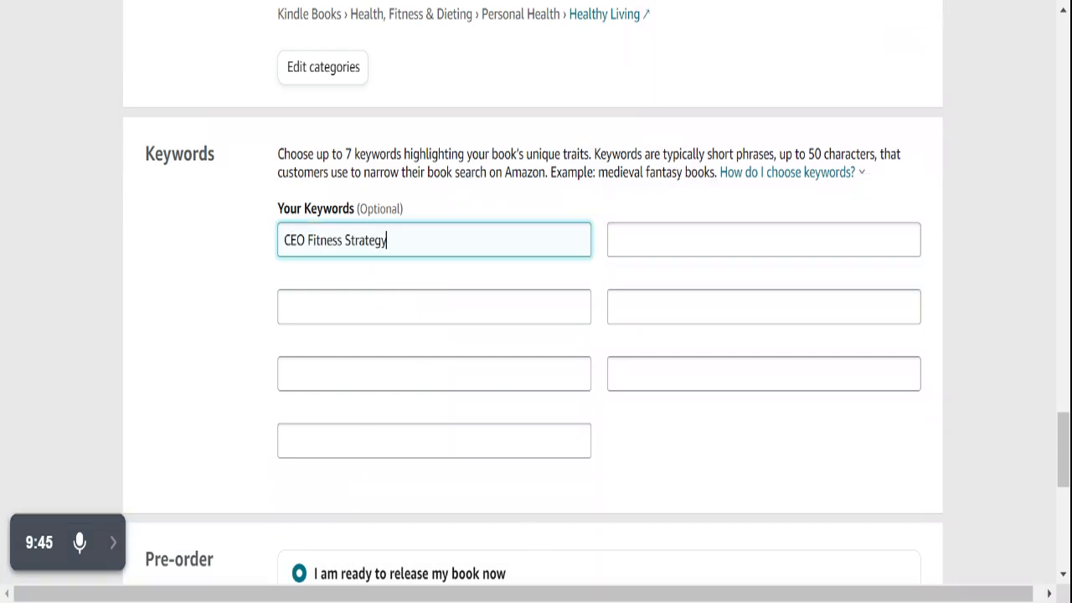
{"action": "key", "text": "alt+Tab"}
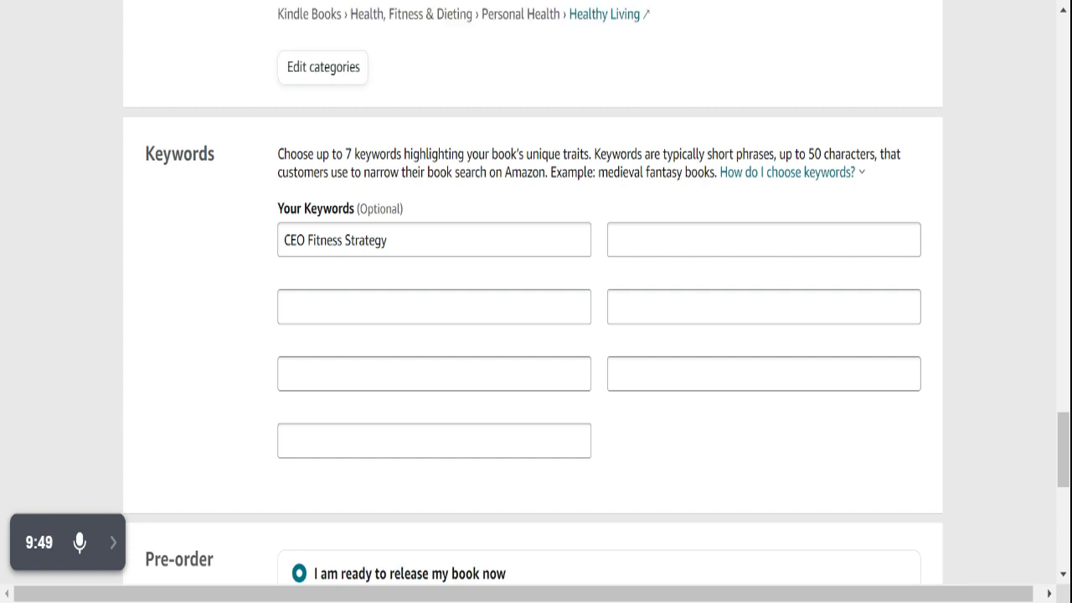
{"action": "key", "text": "alt+Tab"}
{"action": "left_click", "coordinate": [397, 304]}
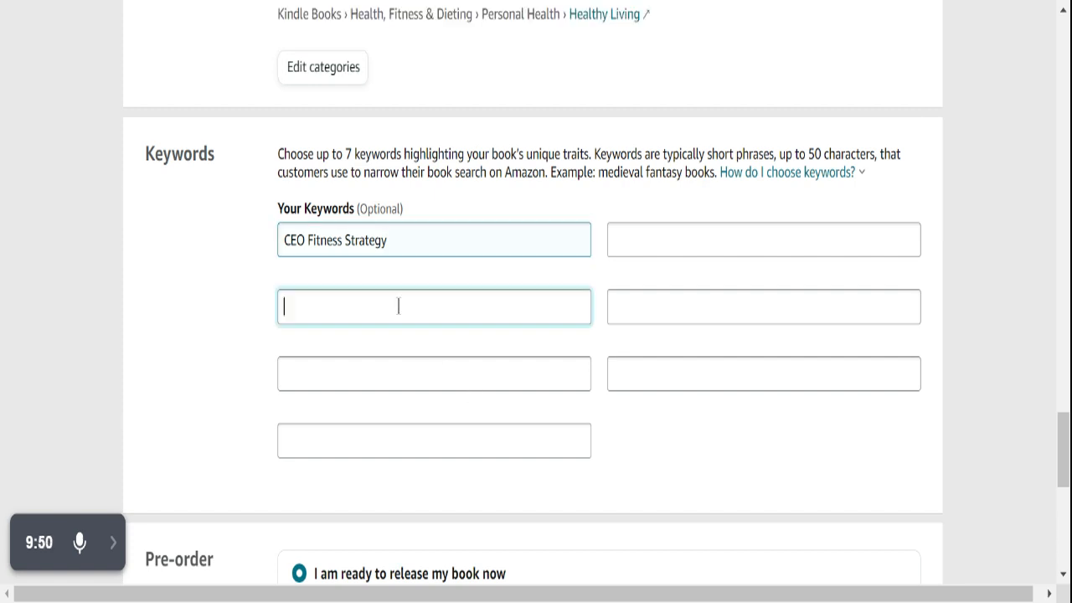
{"action": "type", "text": "Elite CEO Wellness"}
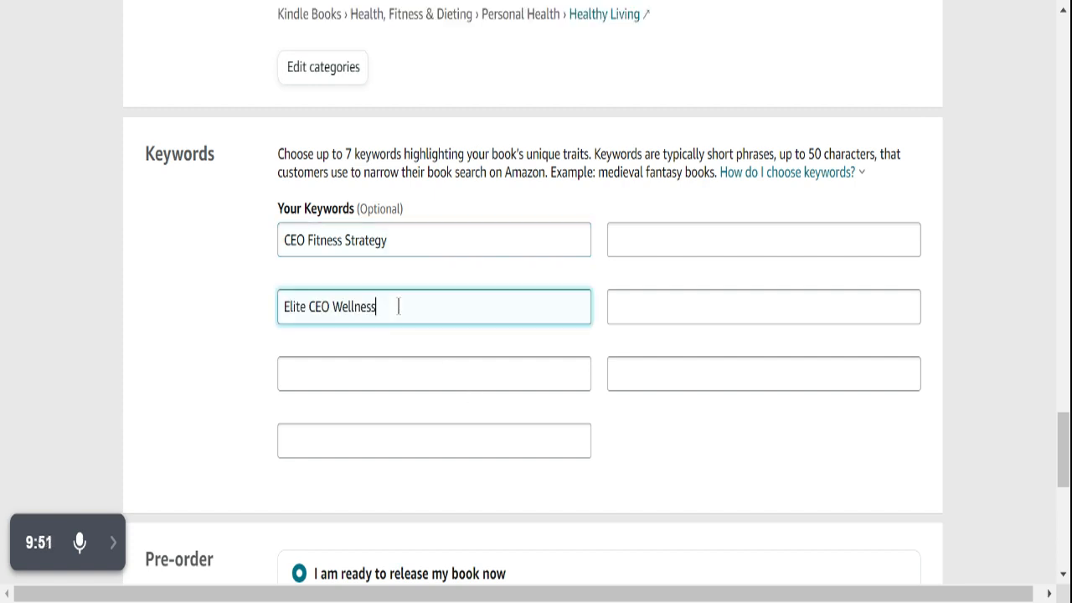
{"action": "left_click", "coordinate": [328, 600]}
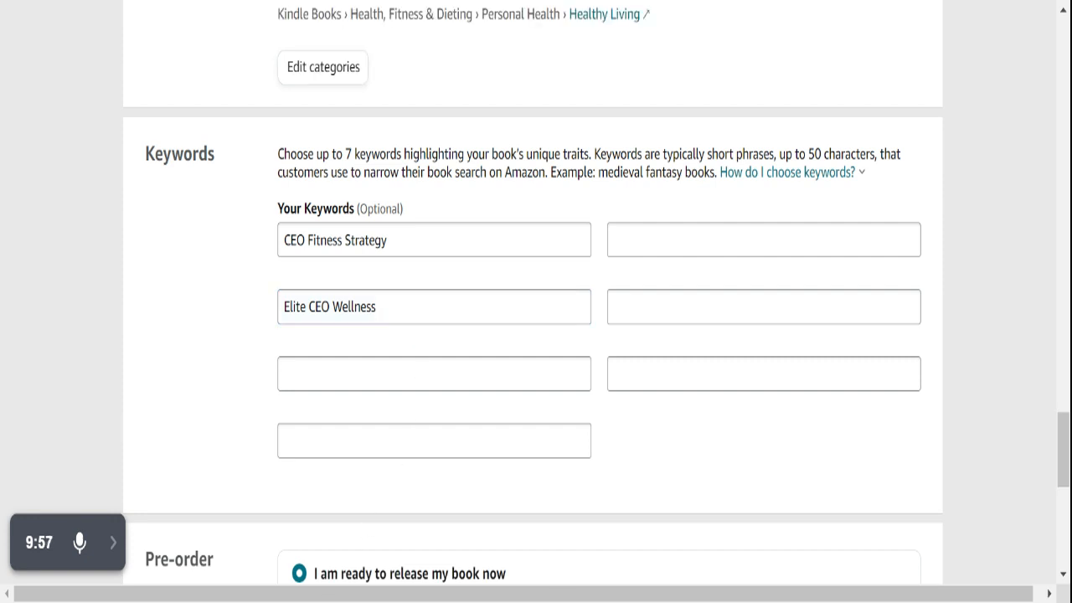
{"action": "left_click", "coordinate": [460, 374]}
{"action": "type", "text": "Integrating Fitness for CEOs"}
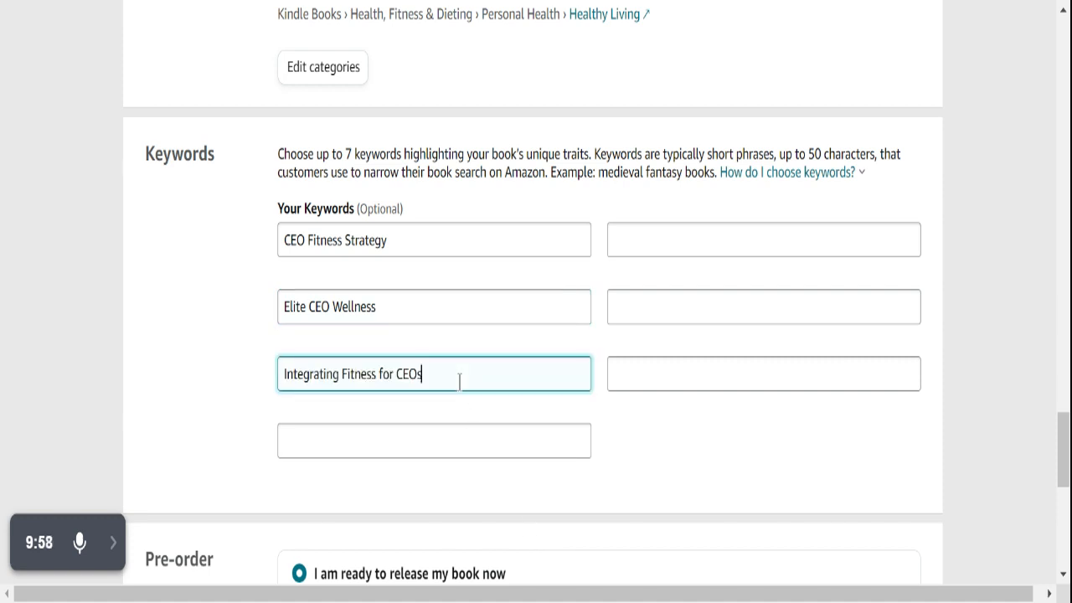
{"action": "left_click", "coordinate": [362, 545]}
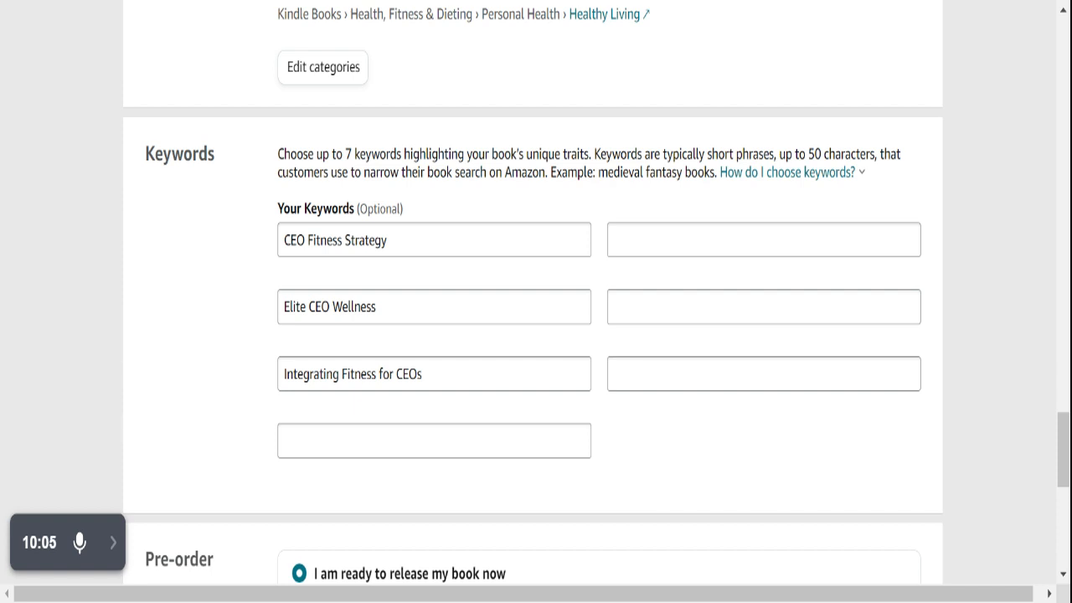
Step: Add 'Executive Time Management Fitness', 'CEO Nutrition and Wellness', 'Travel Fitness for Busy CEOs' and 'Mindset for CEO Health'
{"action": "left_click", "coordinate": [436, 437]}
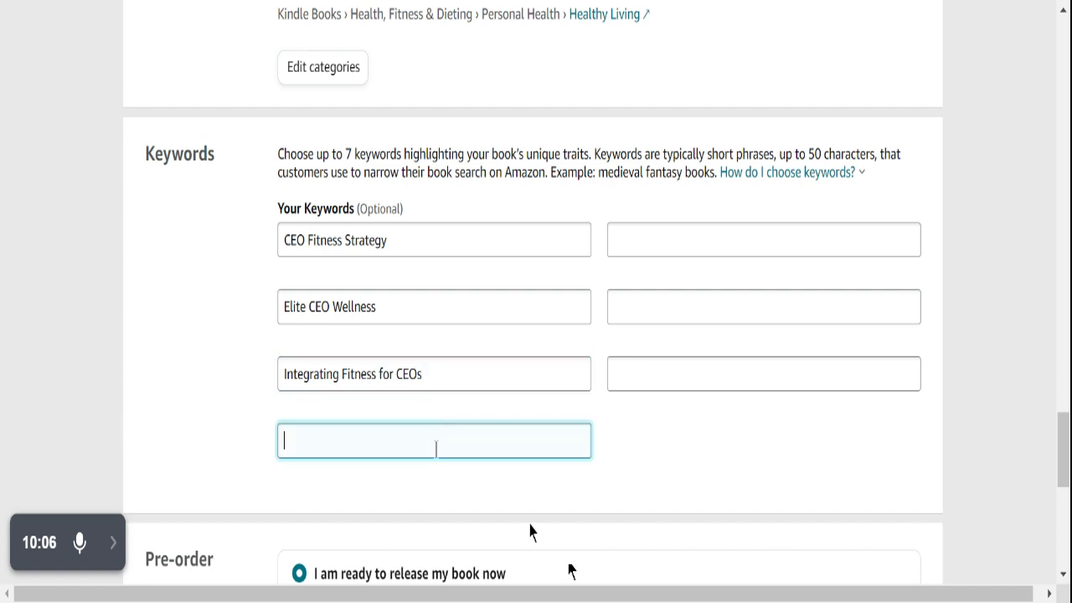
{"action": "type", "text": "Executive Time Management Fitness"}
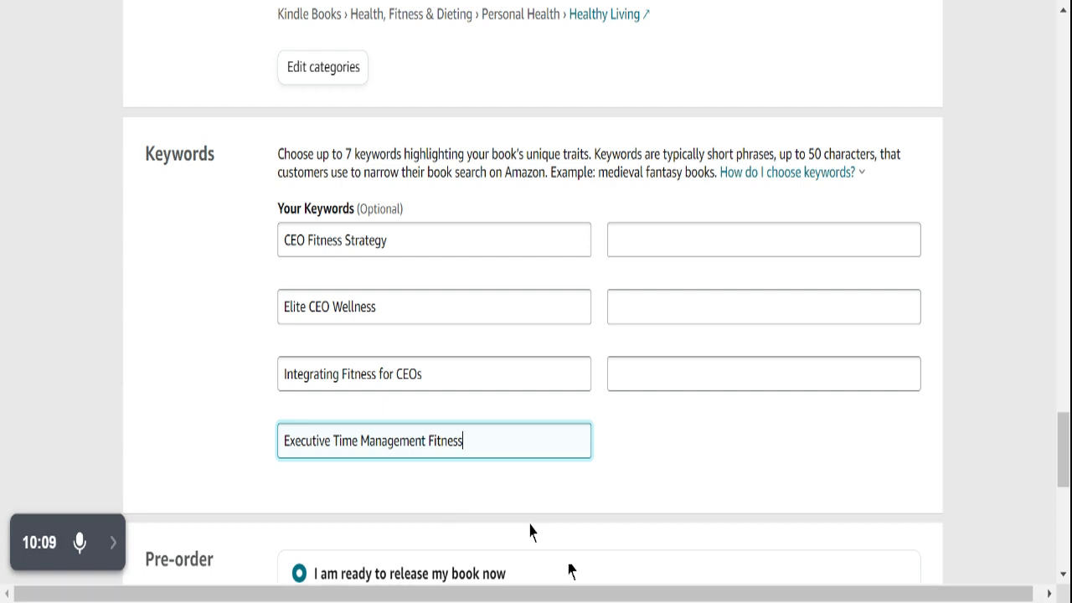
{"action": "left_click", "coordinate": [530, 528]}
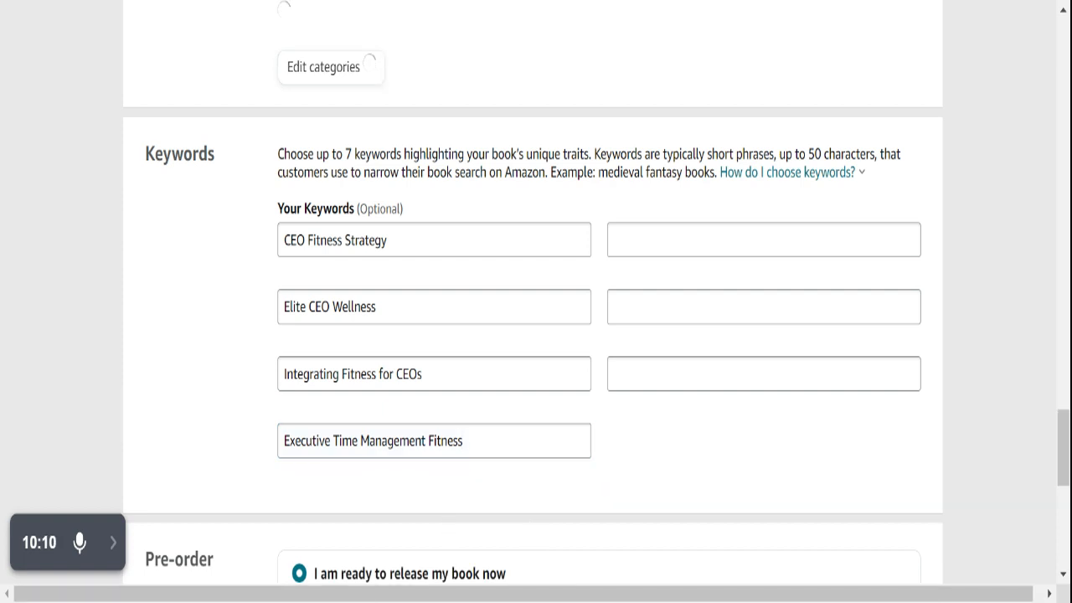
{"action": "key", "text": "shift+Tab"}
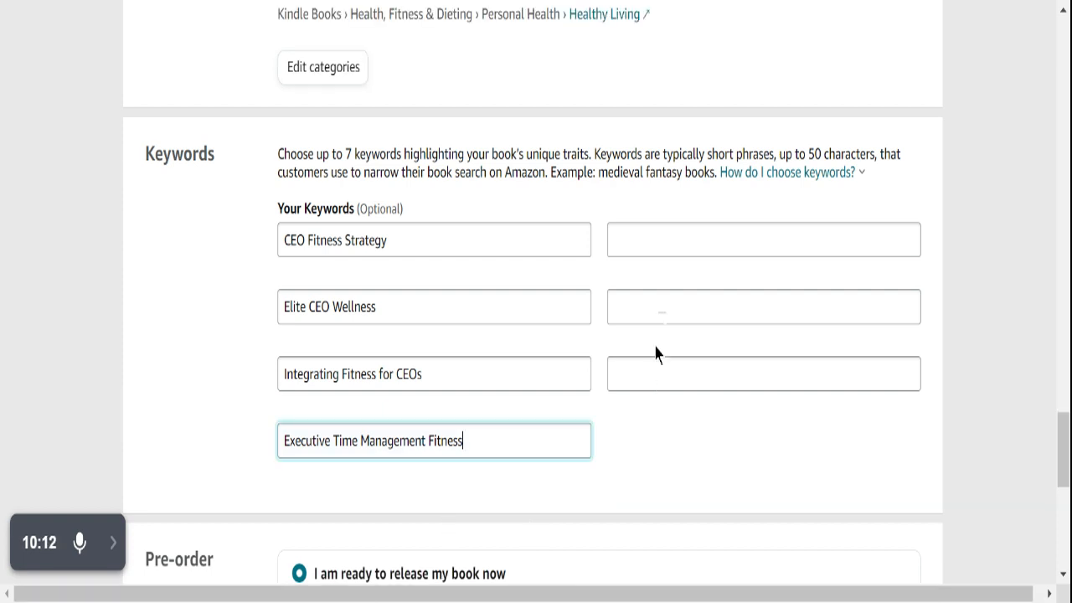
{"action": "key", "text": "Tab"}
{"action": "type", "text": "CEO Nutrition and Wellness"}
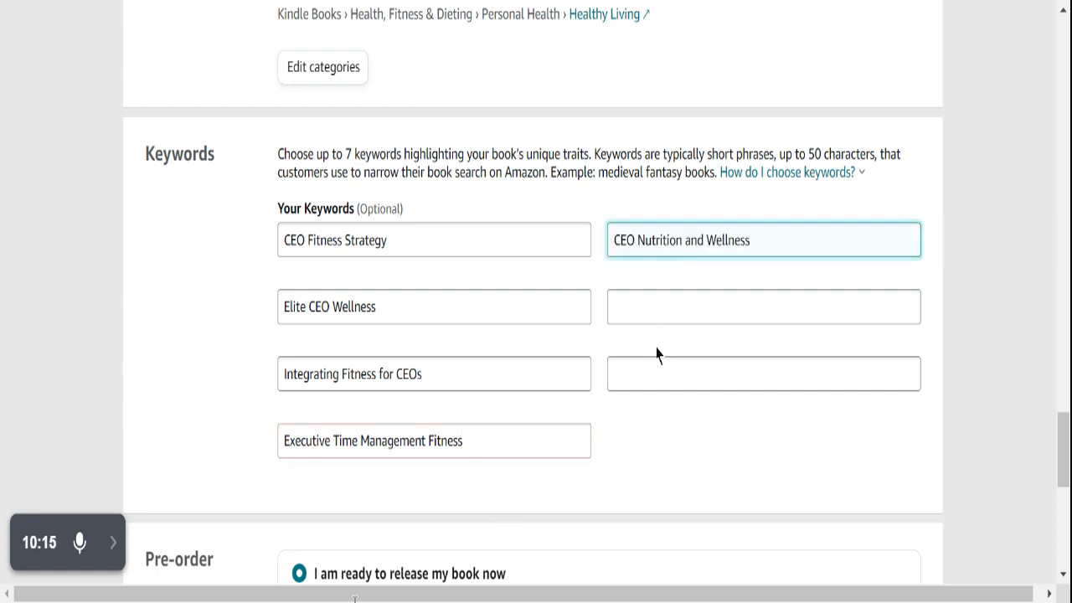
{"action": "left_click", "coordinate": [656, 355]}
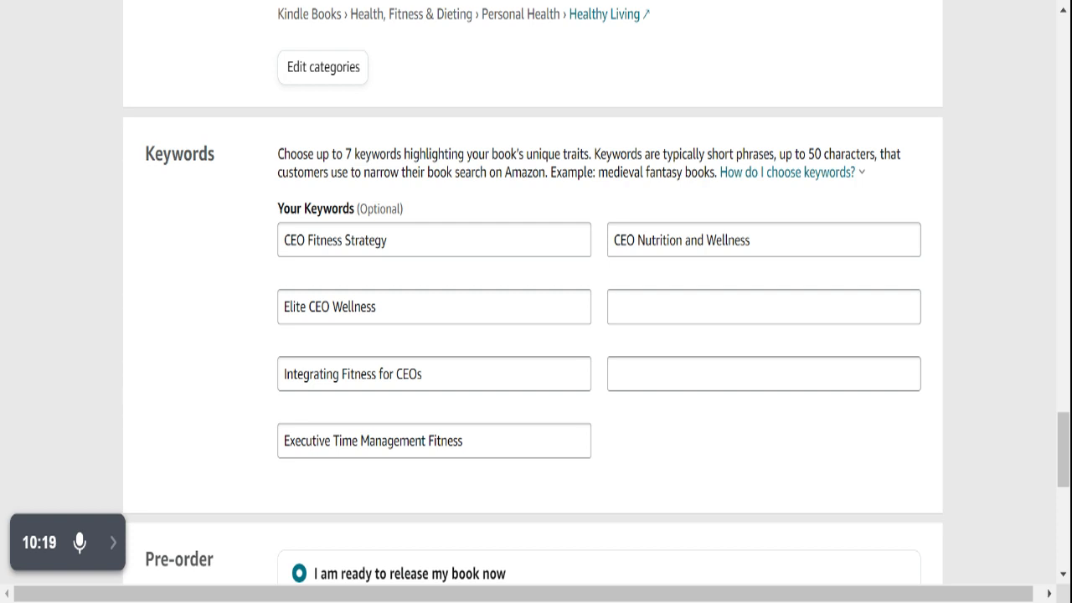
{"action": "left_click", "coordinate": [649, 308]}
{"action": "type", "text": "Travel Fitness for Busy CEOs"}
{"action": "left_click", "coordinate": [576, 601]}
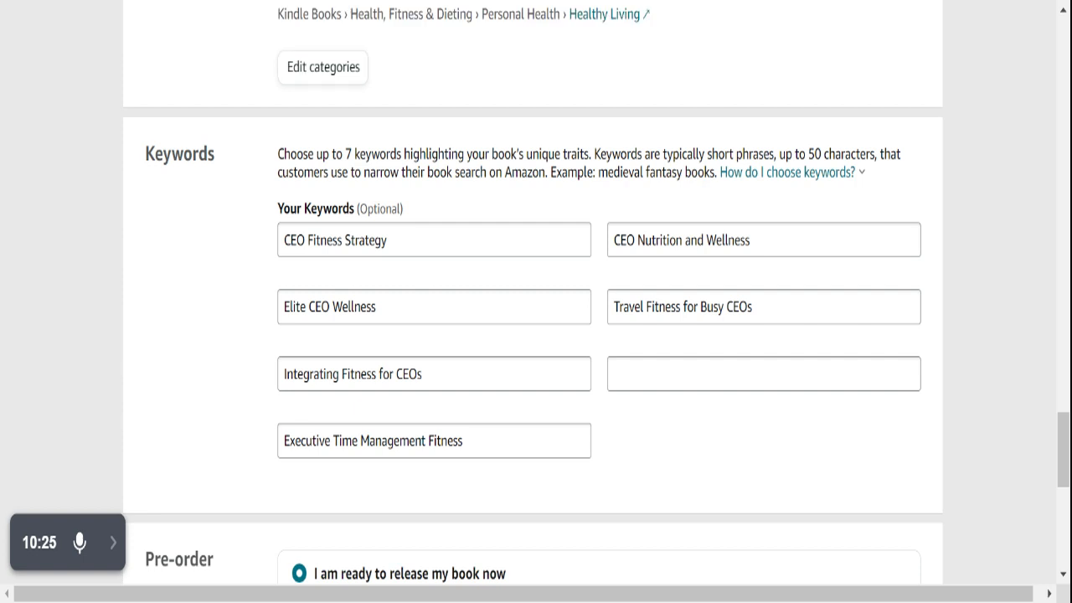
{"action": "left_click", "coordinate": [624, 373]}
{"action": "type", "text": "Mindset for CEO Health"}
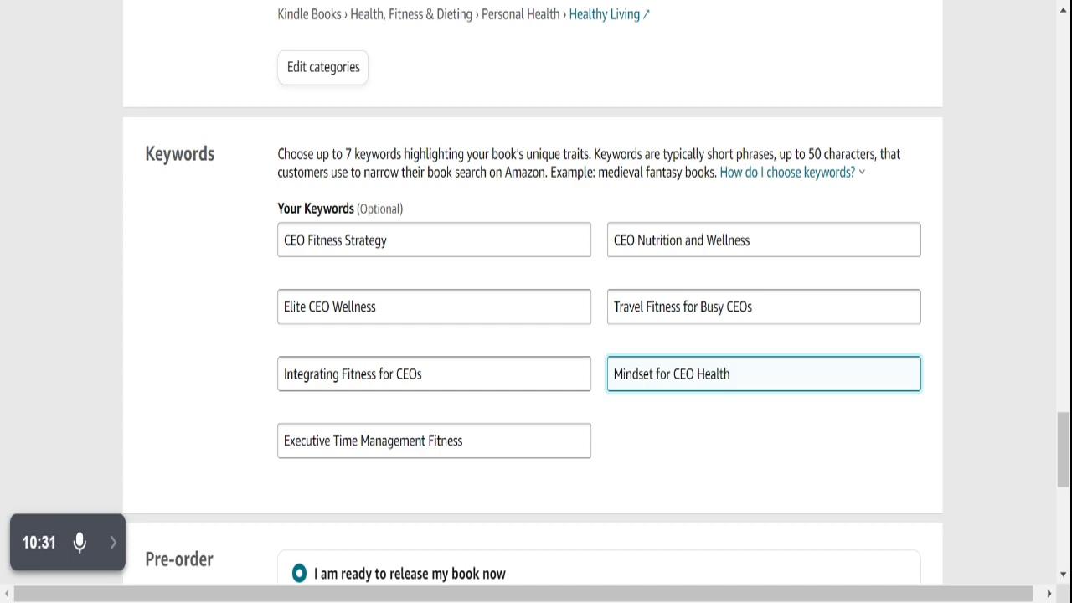
{"action": "scroll", "coordinate": [474, 276], "scroll_direction": "down", "scroll_amount": 7}
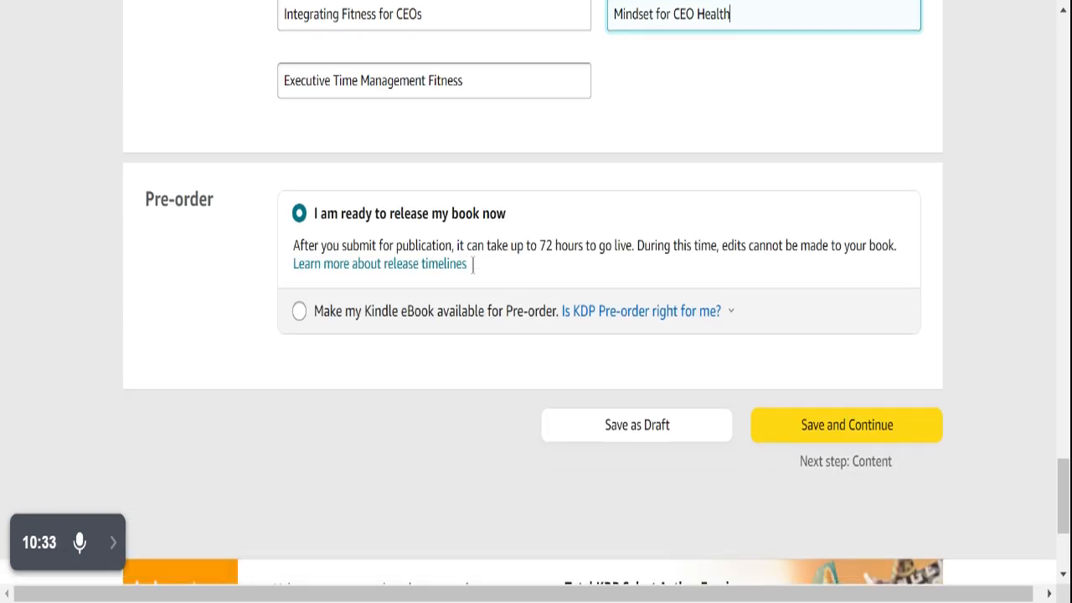
Step: Save and Continue from eBook Details to the Kindle eBook Content manuscript step
{"action": "scroll", "coordinate": [804, 483], "scroll_direction": "up", "scroll_amount": 1}
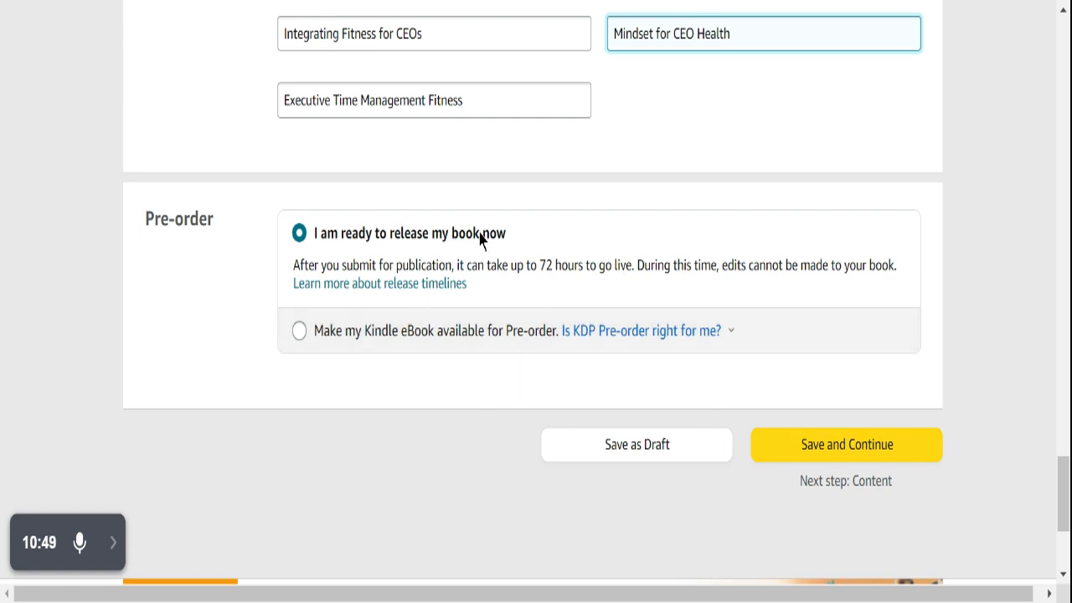
{"action": "left_click", "coordinate": [800, 443]}
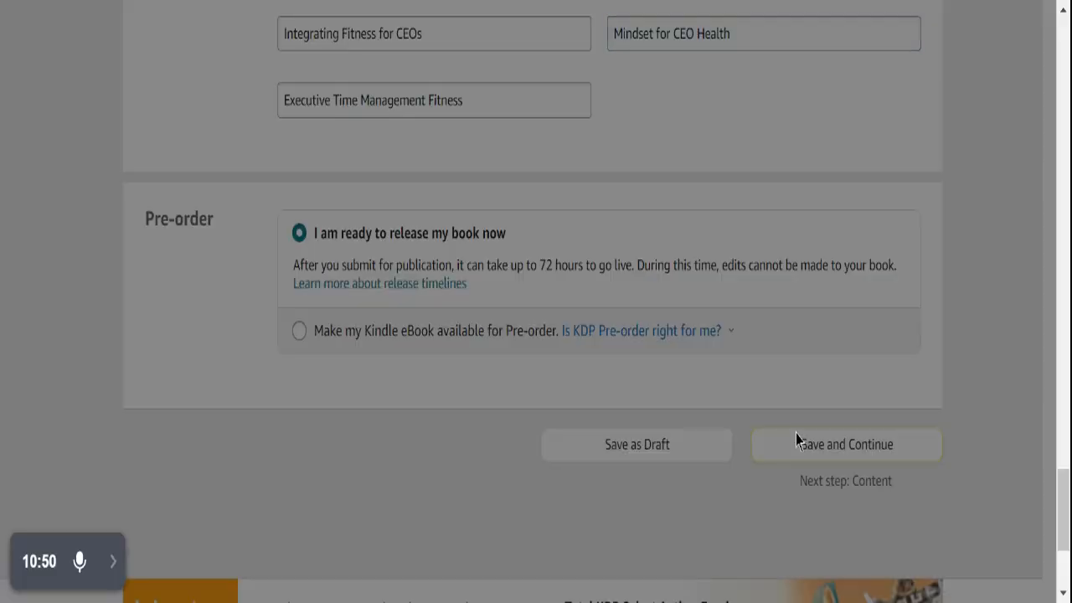
{"action": "scroll", "coordinate": [335, 283], "scroll_direction": "up", "scroll_amount": 2}
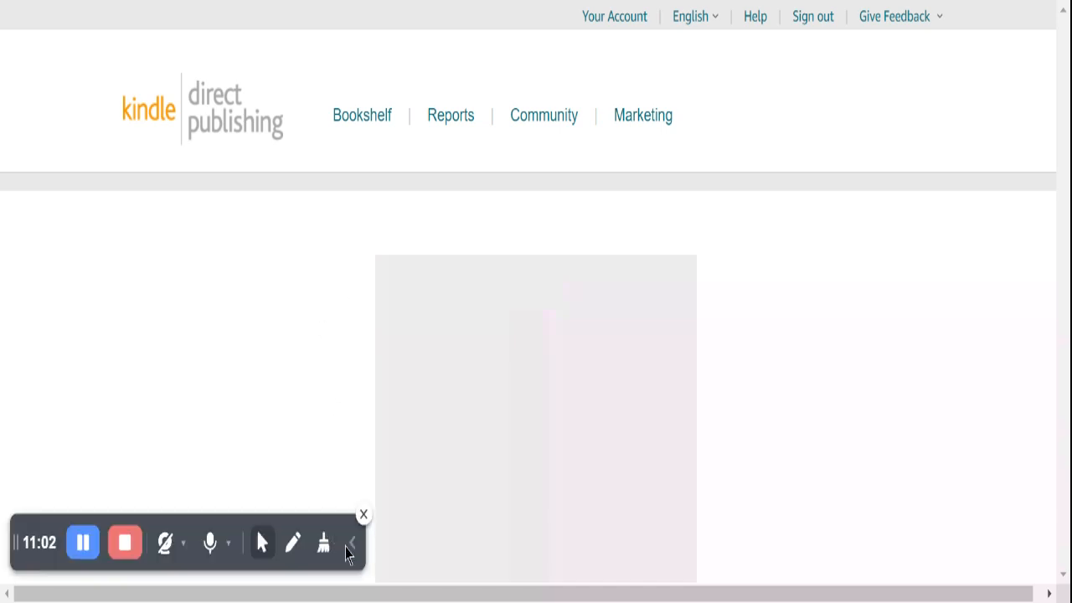
{"action": "left_click", "coordinate": [353, 550]}
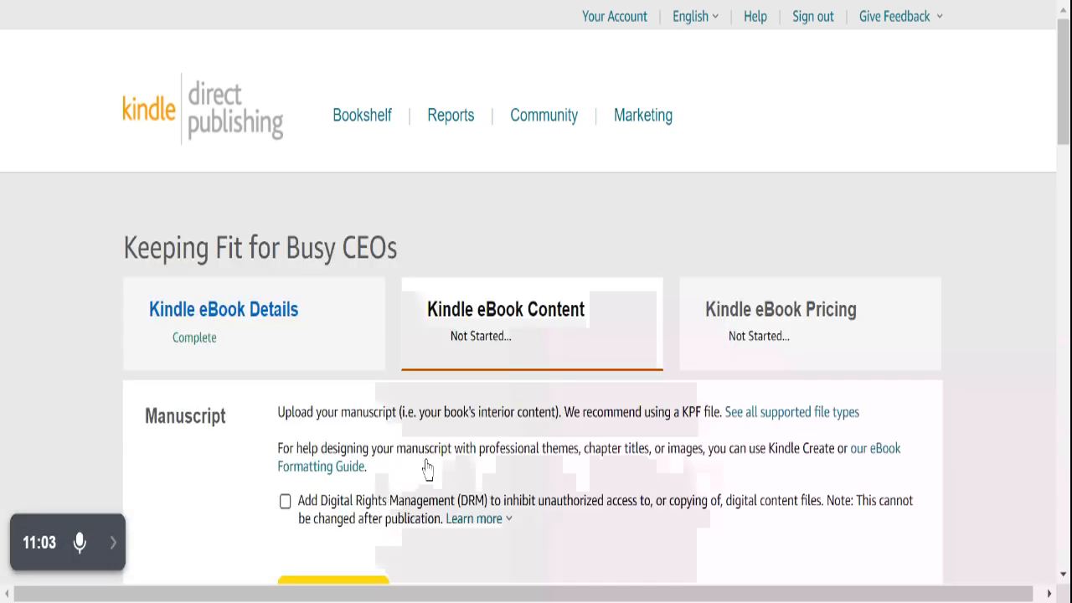
Step: Tick 'Add Digital Rights Management (DRM)' in the Manuscript section
{"action": "scroll", "coordinate": [451, 437], "scroll_direction": "down", "scroll_amount": 1}
{"action": "scroll", "coordinate": [450, 437], "scroll_direction": "down", "scroll_amount": 2}
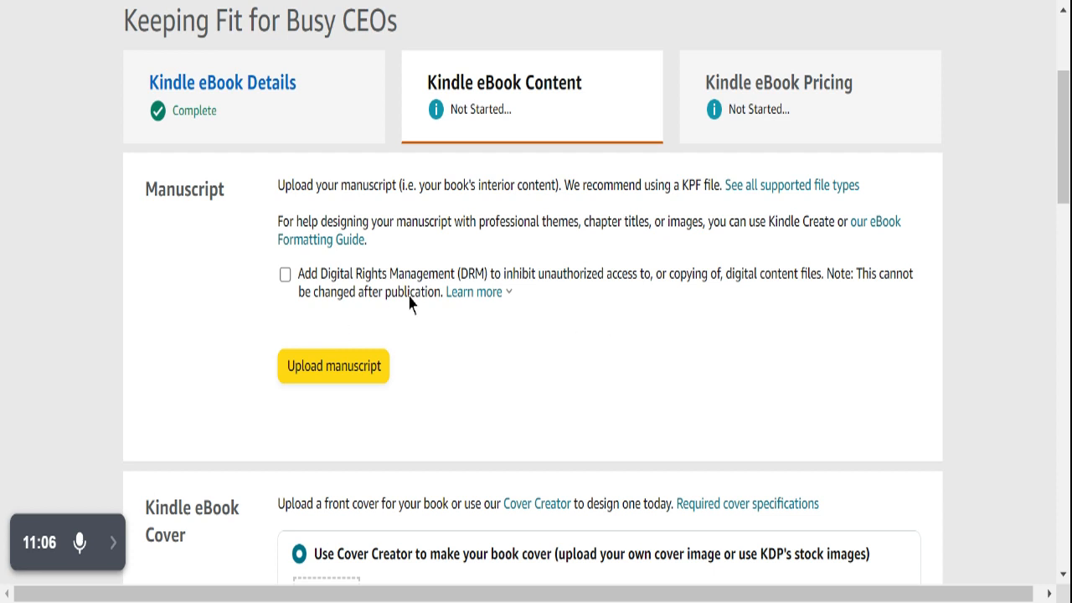
{"action": "scroll", "coordinate": [288, 282], "scroll_direction": "down", "scroll_amount": 1}
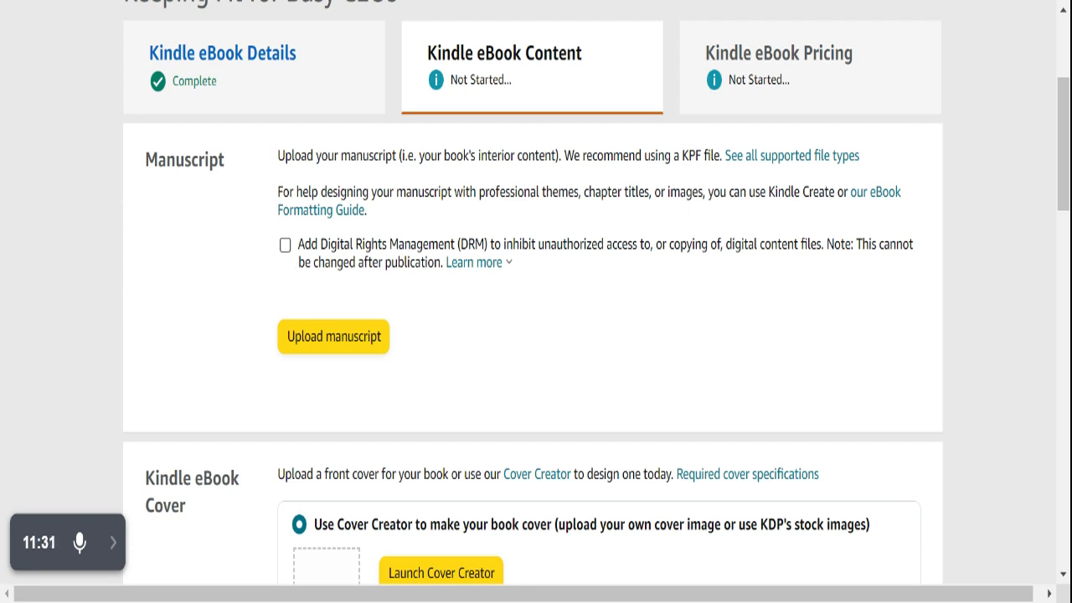
{"action": "left_click", "coordinate": [285, 246]}
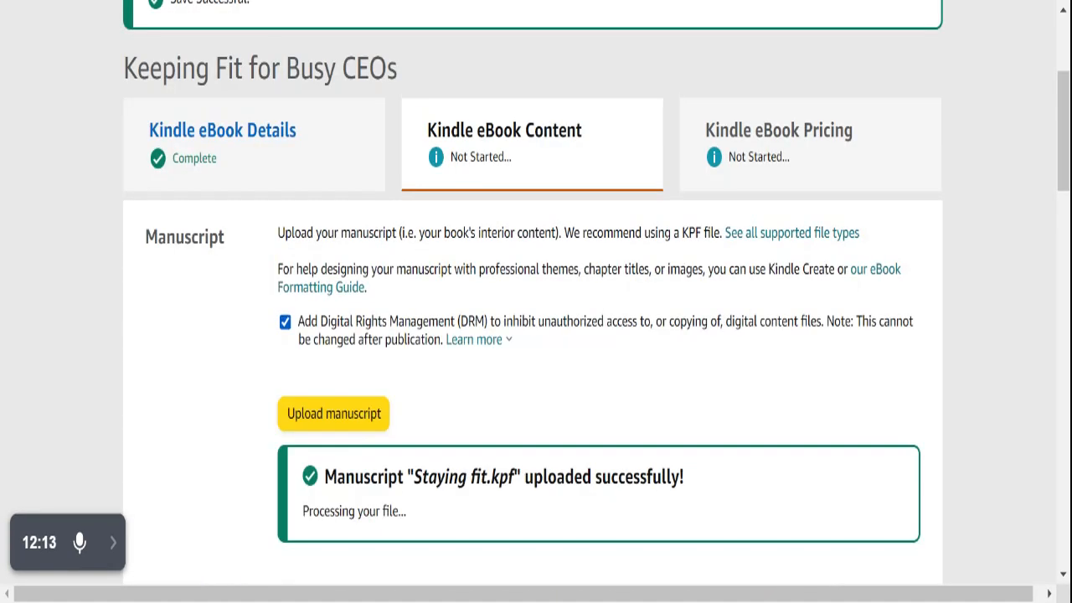
Step: Choose 'Upload a cover you already have' and upload the JPG cover image file
{"action": "scroll", "coordinate": [461, 461], "scroll_direction": "down", "scroll_amount": 3}
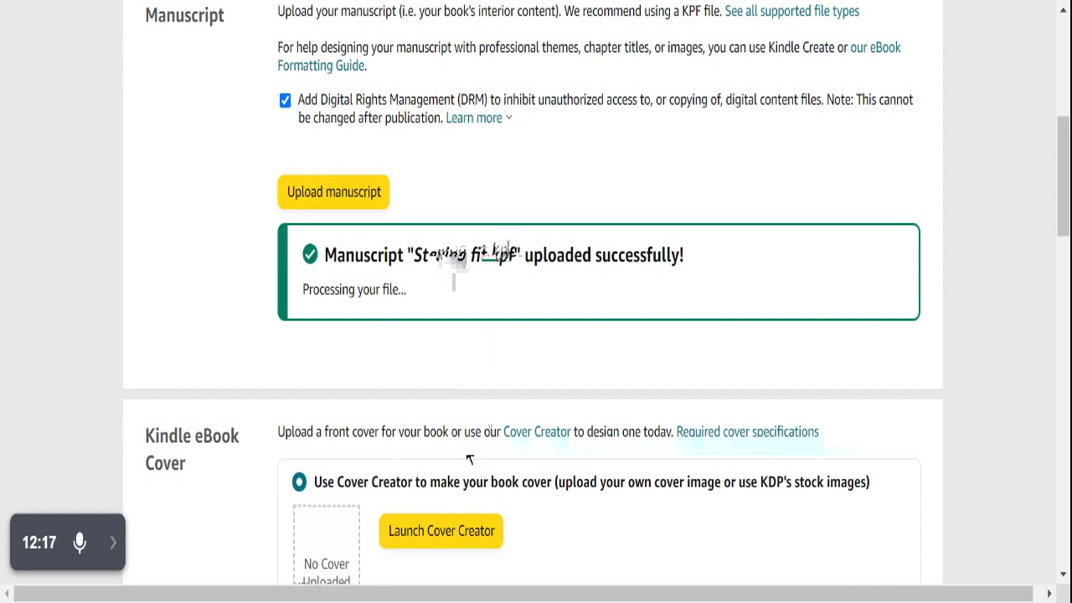
{"action": "scroll", "coordinate": [469, 459], "scroll_direction": "down", "scroll_amount": 2}
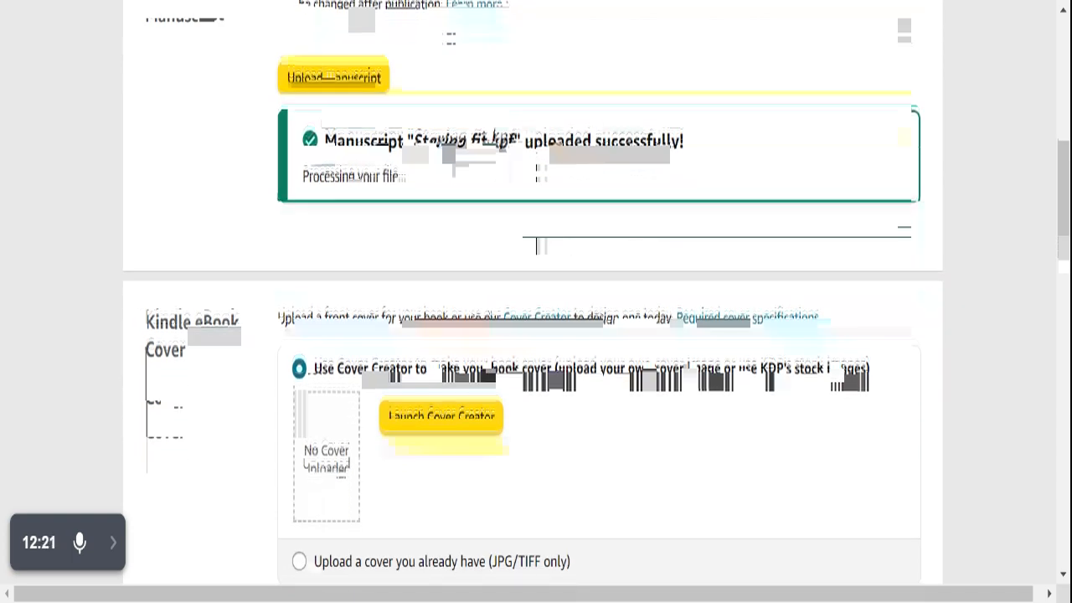
{"action": "scroll", "coordinate": [540, 246], "scroll_direction": "down", "scroll_amount": 2}
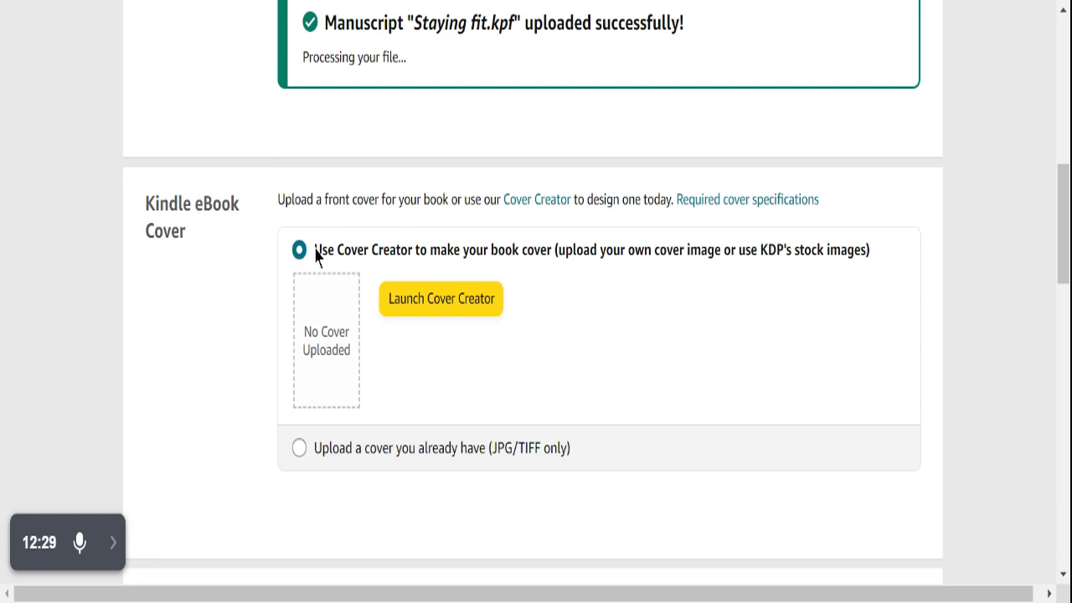
{"action": "left_click", "coordinate": [303, 462]}
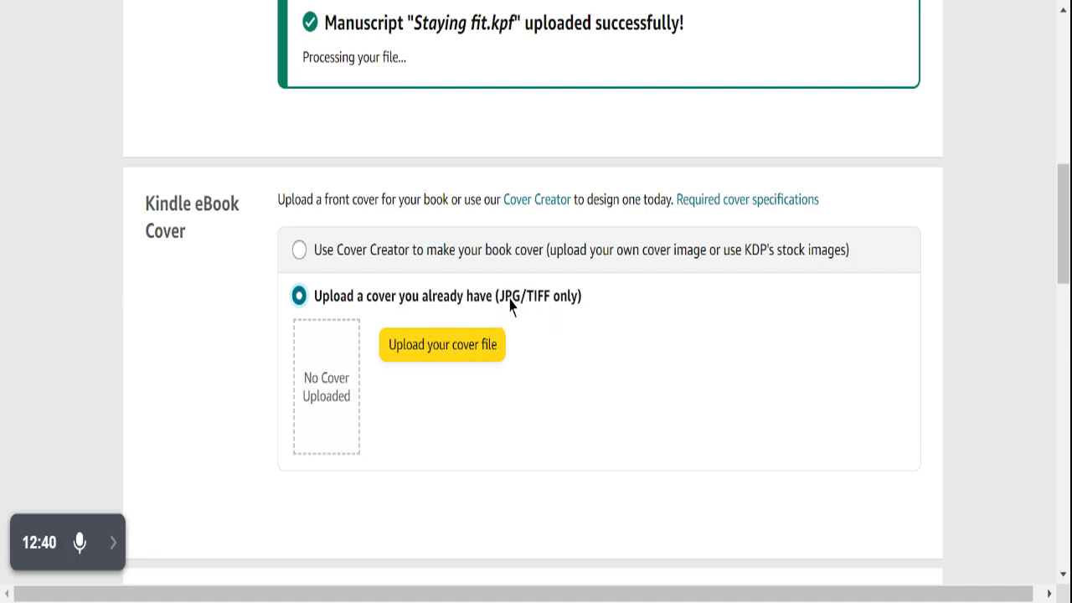
{"action": "left_click", "coordinate": [438, 350]}
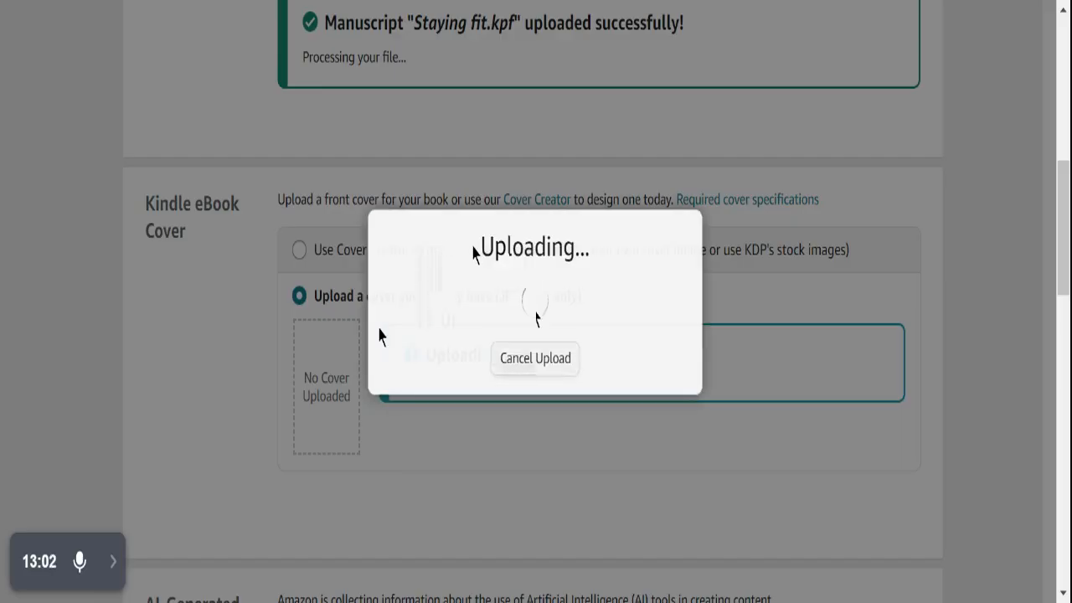
{"action": "mouse_move", "coordinate": [117, 567]}
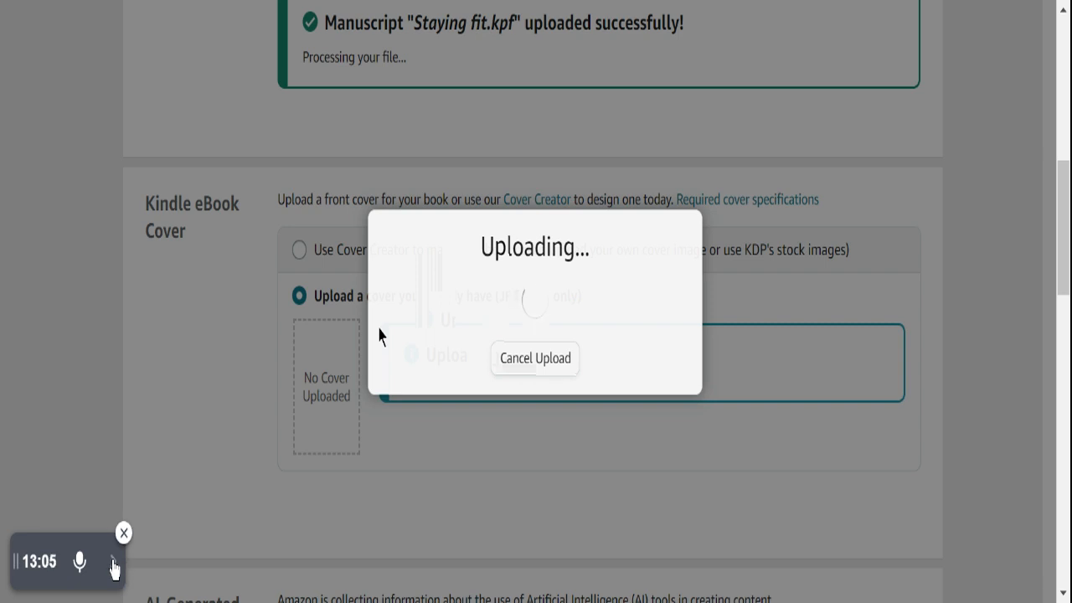
{"action": "left_click", "coordinate": [115, 565]}
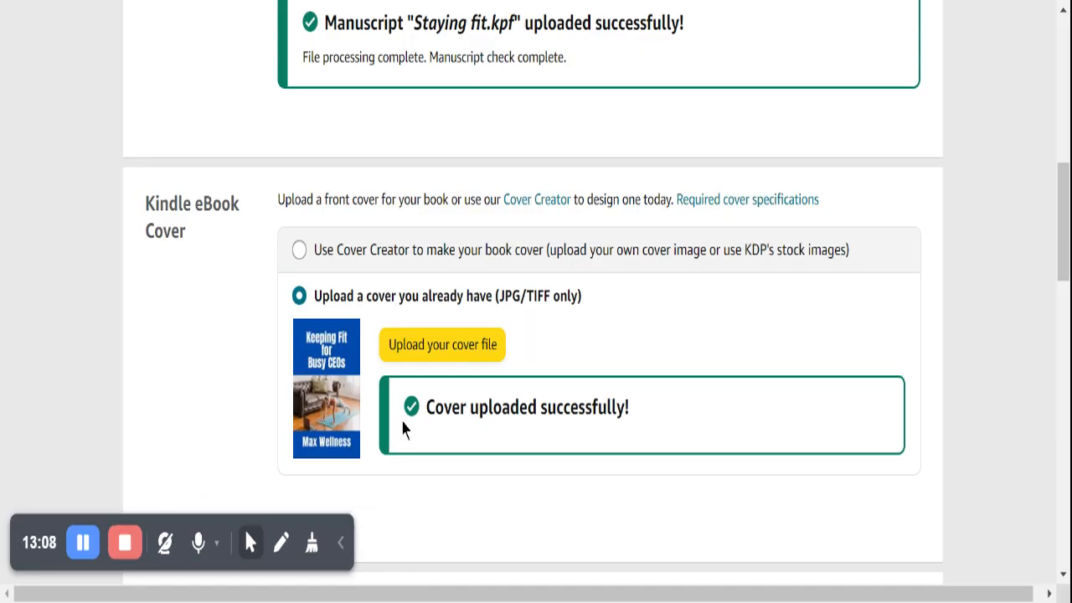
{"action": "scroll", "coordinate": [419, 313], "scroll_direction": "up", "scroll_amount": 2}
{"action": "scroll", "coordinate": [422, 285], "scroll_direction": "down", "scroll_amount": 2}
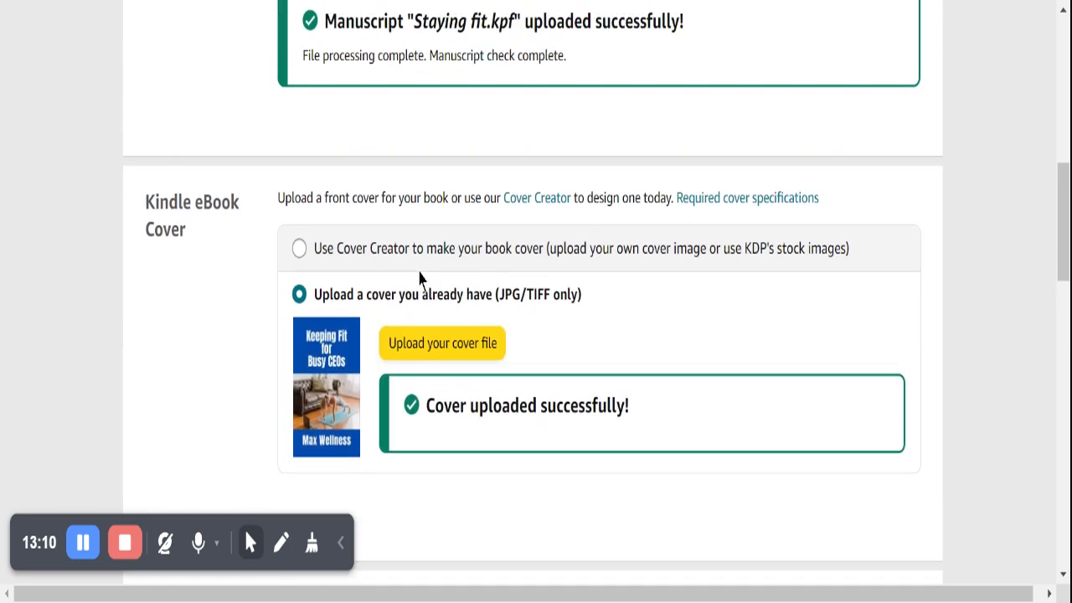
{"action": "scroll", "coordinate": [497, 259], "scroll_direction": "down", "scroll_amount": 3}
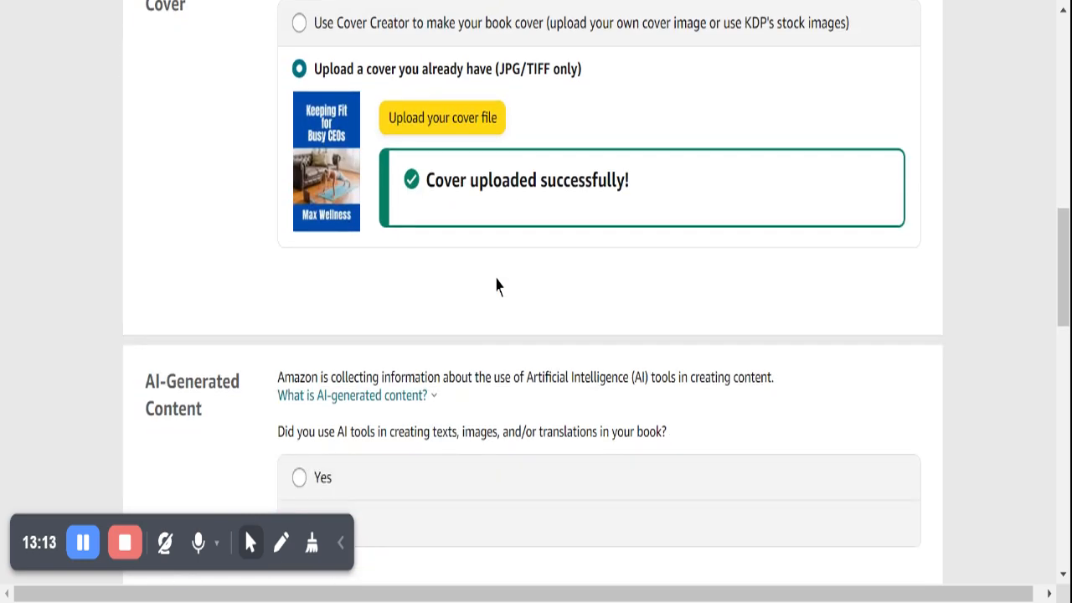
Step: Answer Yes under AI-Generated Content and open the Texts usage dropdown
{"action": "scroll", "coordinate": [496, 286], "scroll_direction": "down", "scroll_amount": 3}
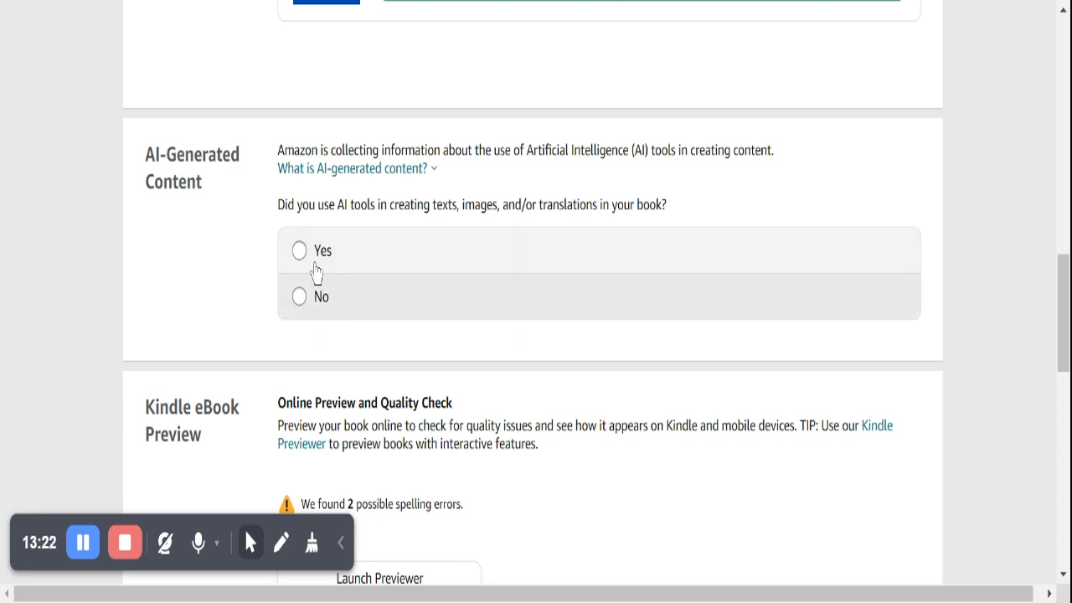
{"action": "left_click", "coordinate": [303, 258]}
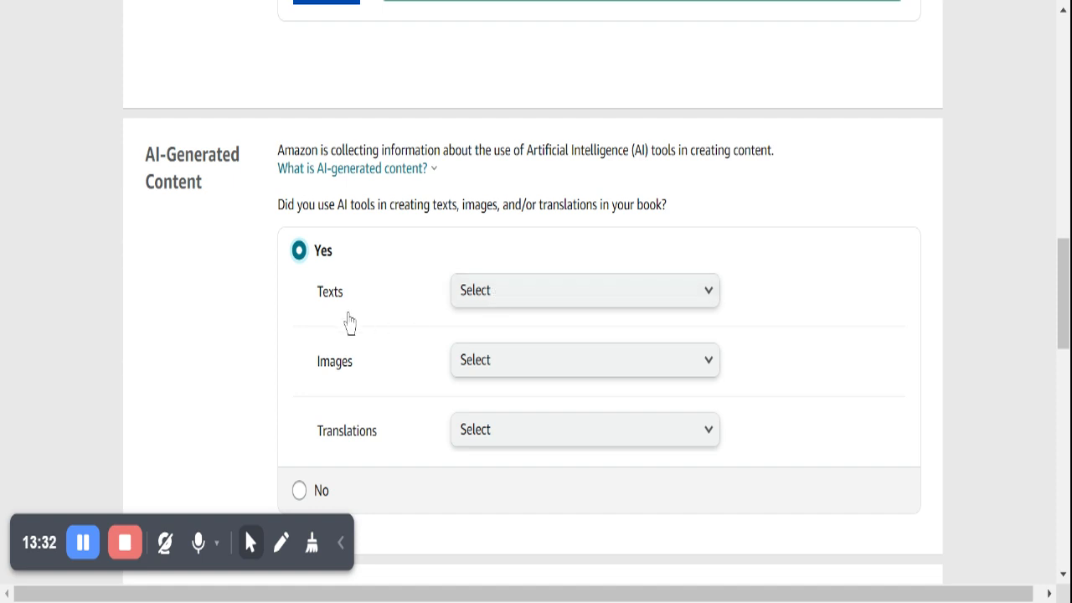
{"action": "left_click", "coordinate": [498, 301]}
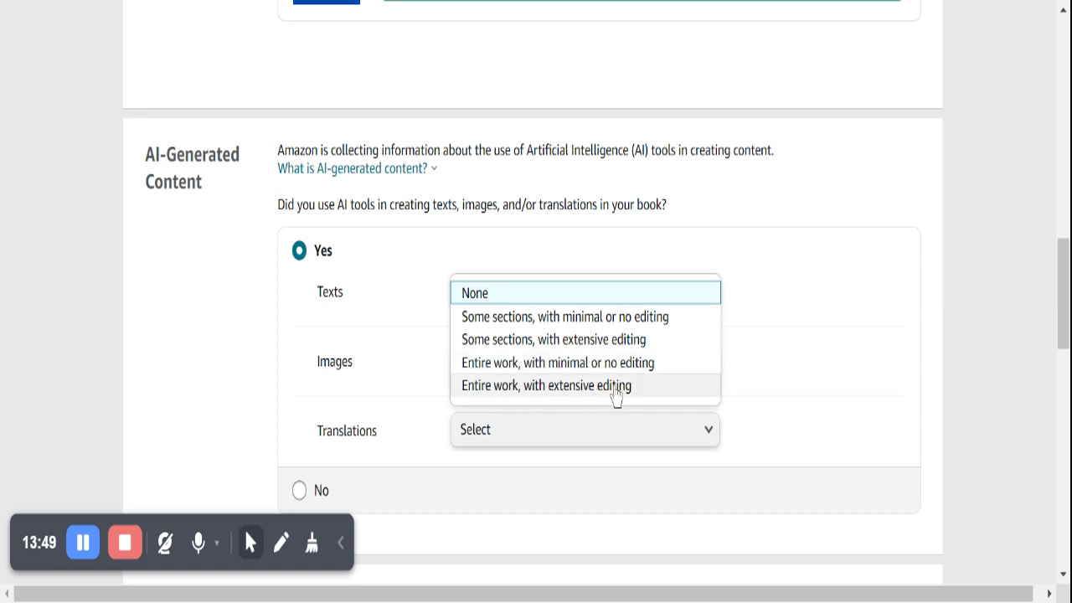
Step: Set Texts to 'Entire work, with extensive editing' and name ChatGPT and ClaudeAI as tools
{"action": "left_click", "coordinate": [540, 391]}
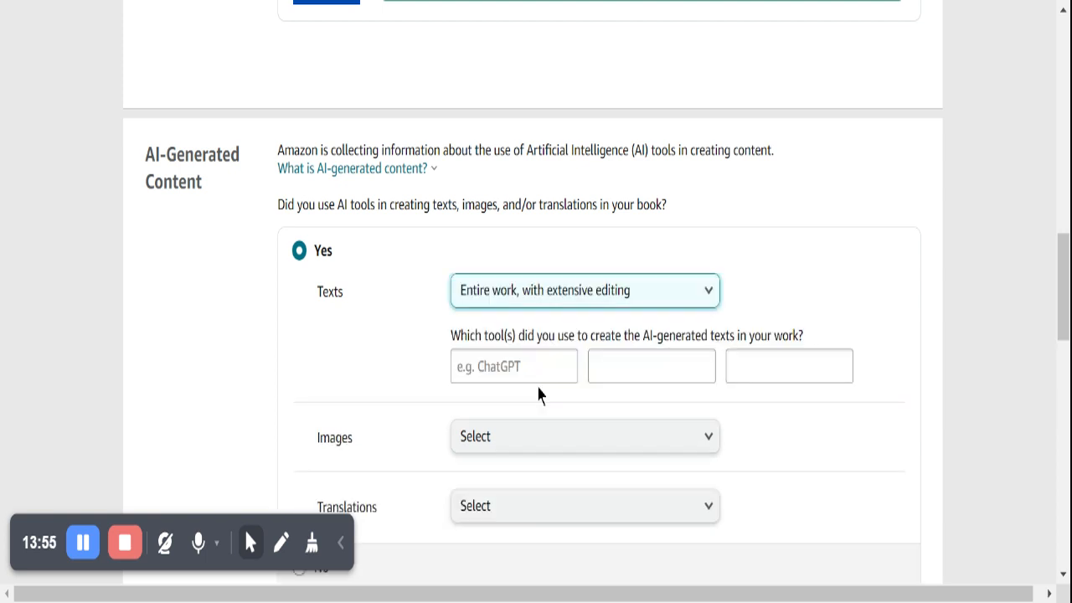
{"action": "left_click", "coordinate": [522, 366]}
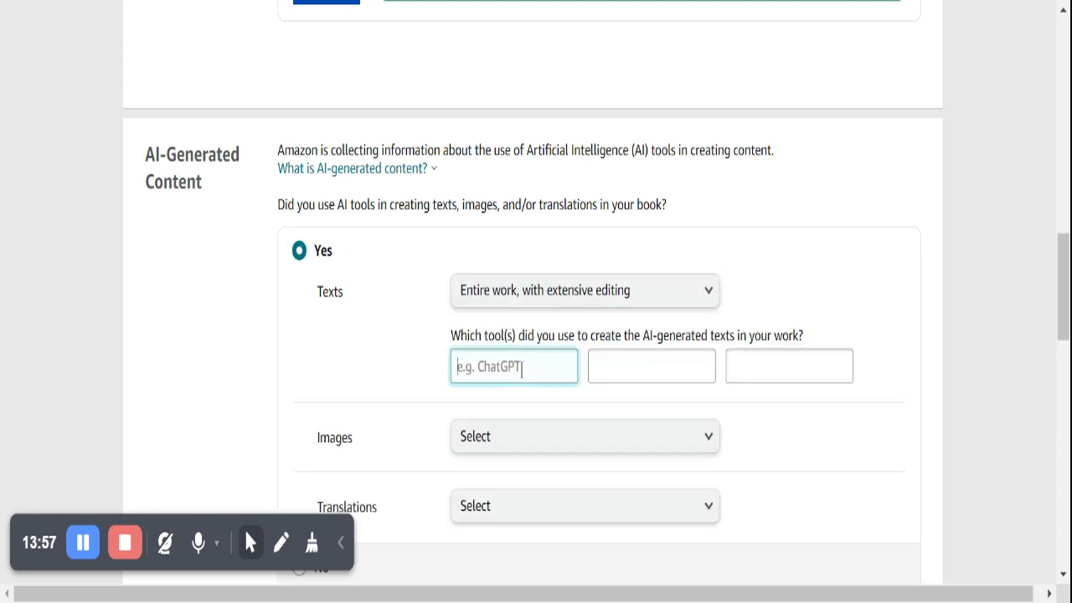
{"action": "type", "text": "Chat"}
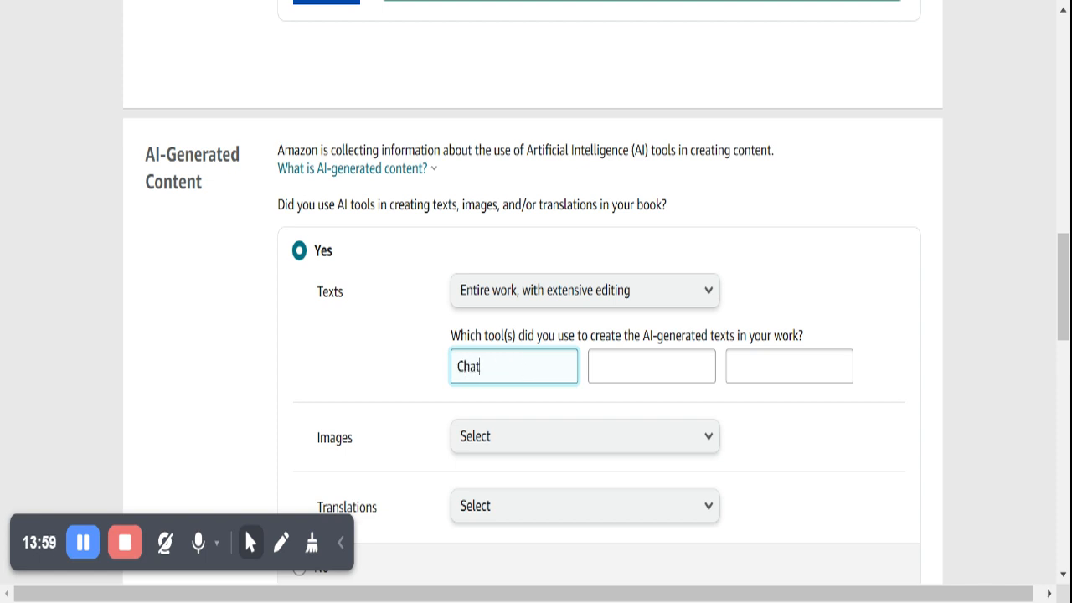
{"action": "type", "text": "GPT"}
{"action": "left_click", "coordinate": [581, 392]}
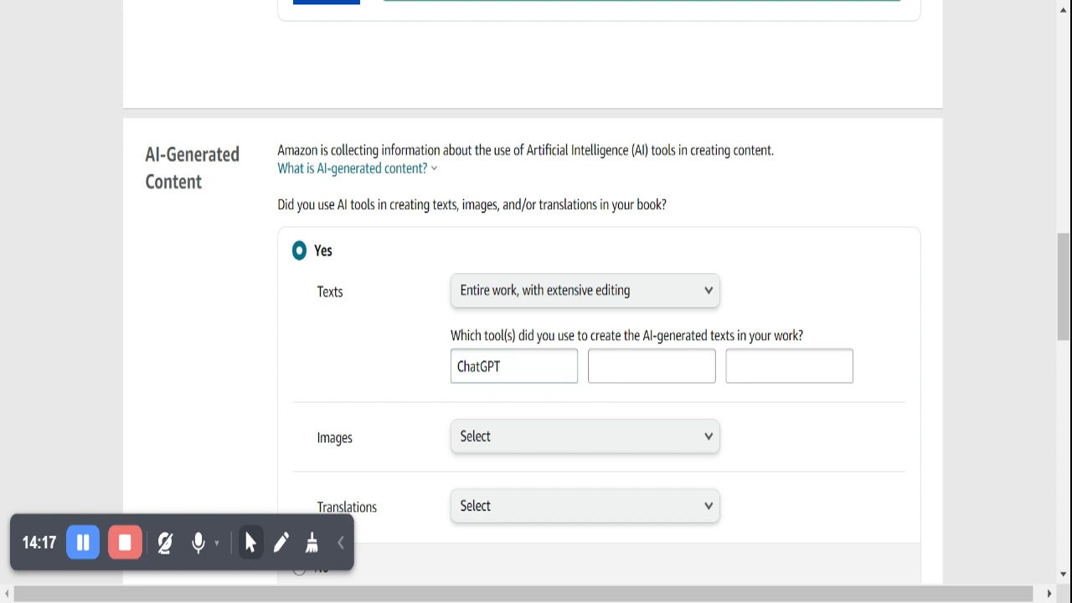
{"action": "left_click", "coordinate": [611, 368]}
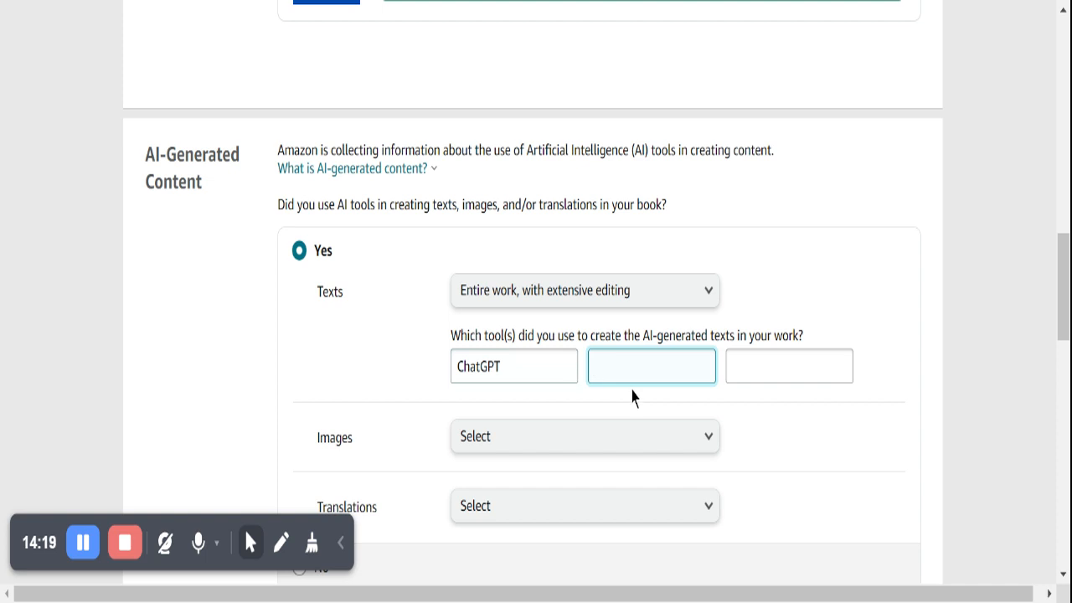
{"action": "left_click", "coordinate": [632, 397]}
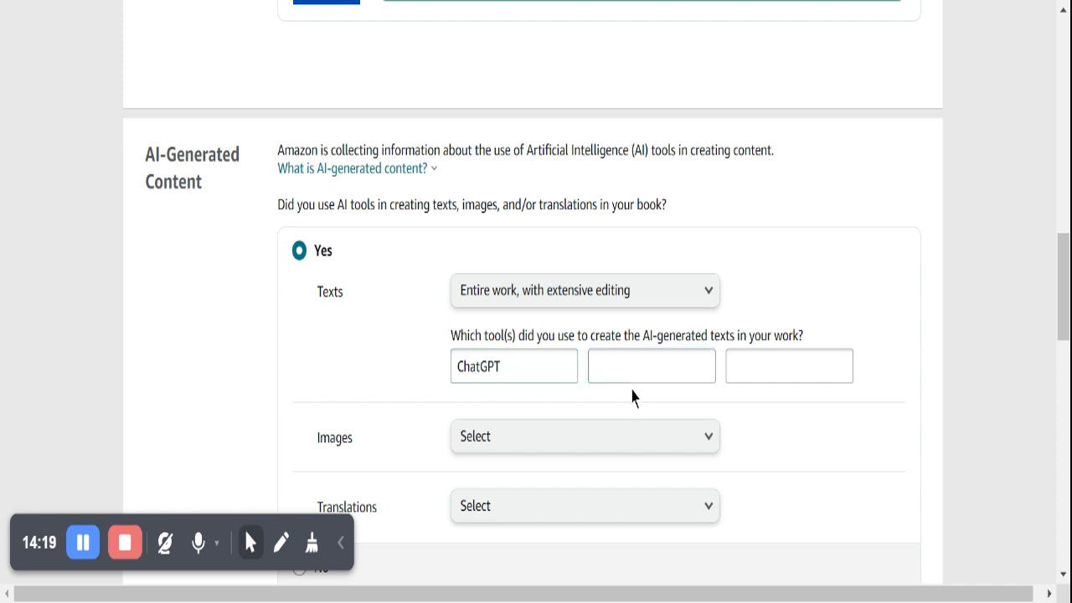
{"action": "left_click", "coordinate": [672, 371]}
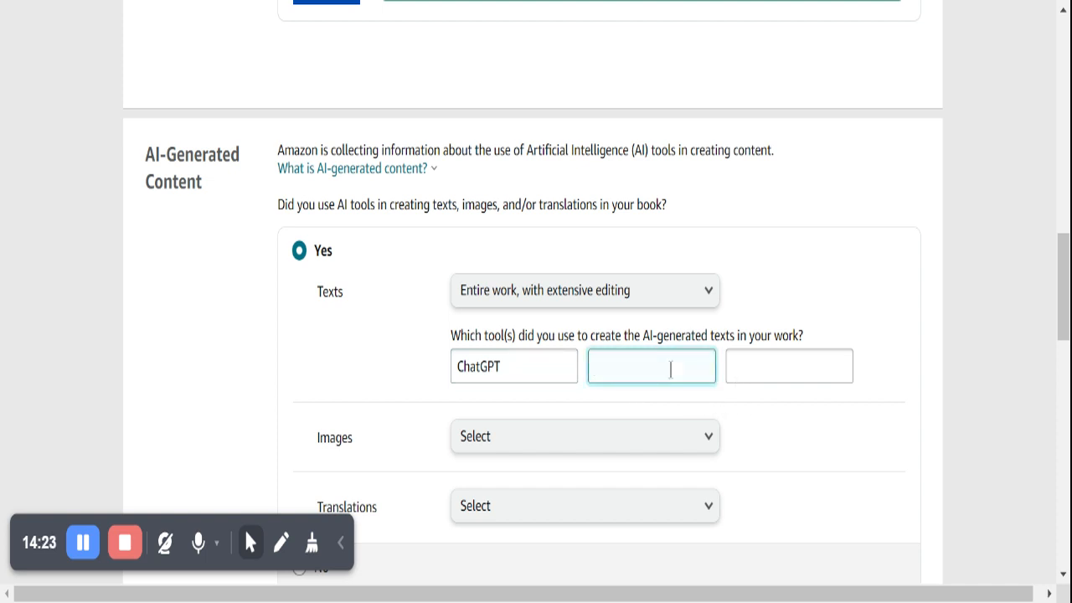
{"action": "type", "text": "ClaudeAI"}
{"action": "left_click", "coordinate": [742, 402]}
{"action": "scroll", "coordinate": [675, 354], "scroll_direction": "down", "scroll_amount": 3}
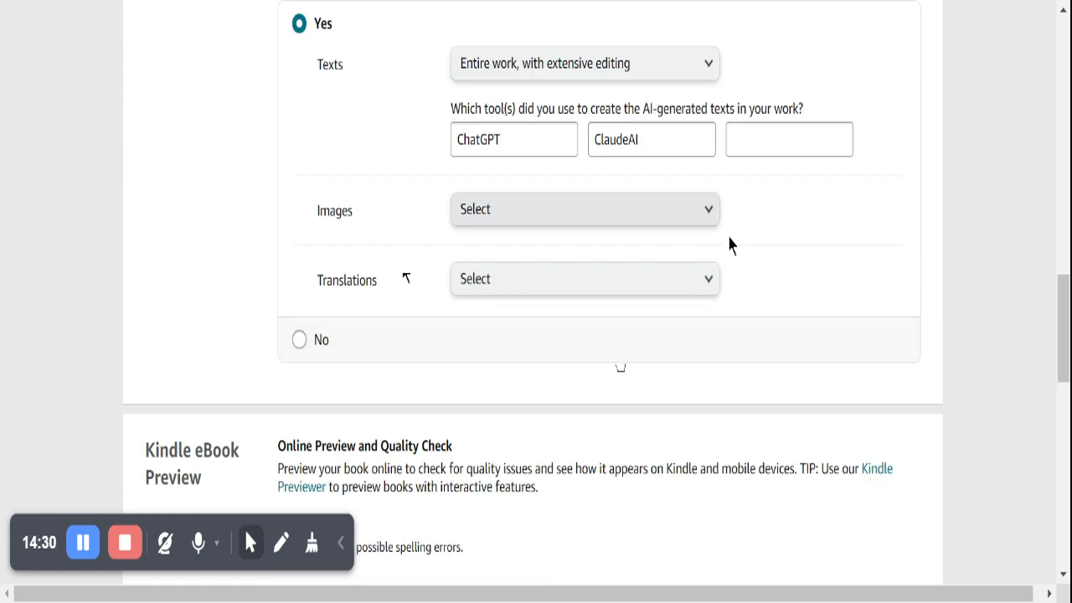
{"action": "scroll", "coordinate": [533, 204], "scroll_direction": "up", "scroll_amount": 1}
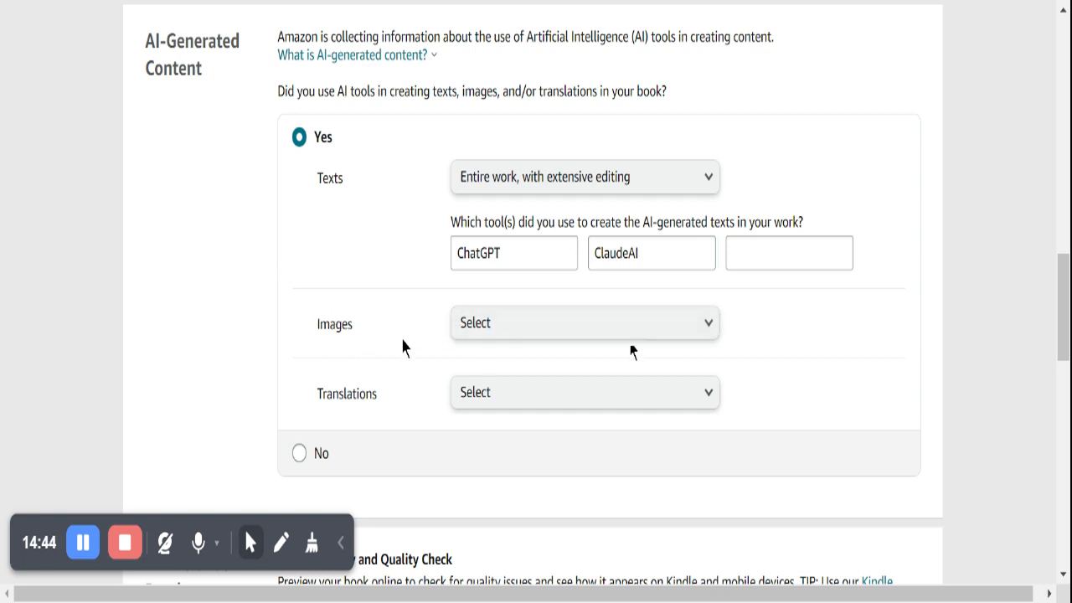
Step: Set both the Images and Translations AI usage dropdowns to None
{"action": "left_click", "coordinate": [490, 332]}
{"action": "left_click", "coordinate": [494, 334]}
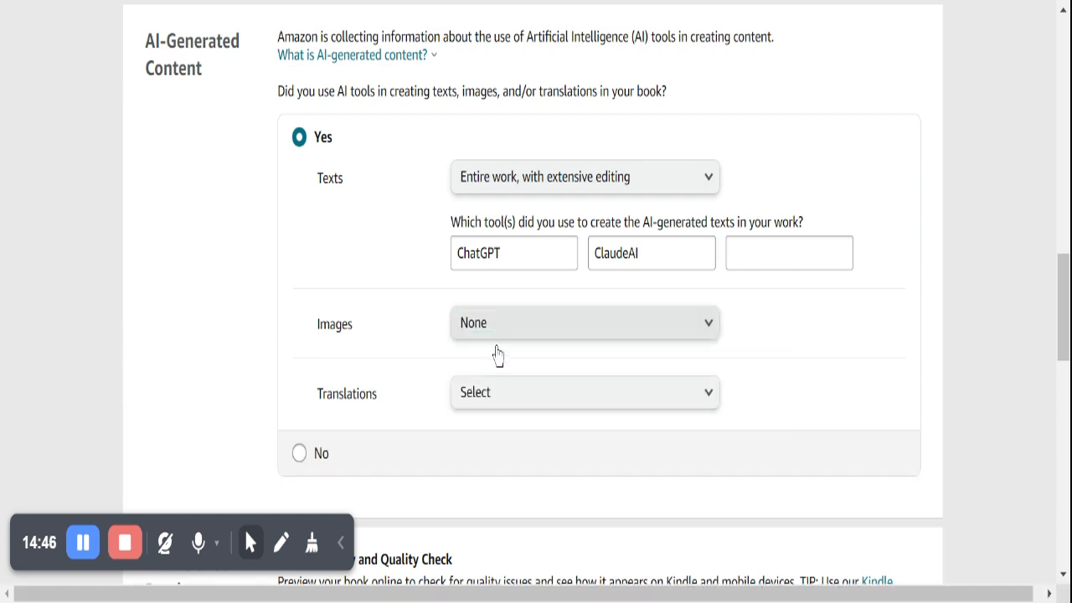
{"action": "left_click", "coordinate": [496, 398]}
{"action": "left_click", "coordinate": [474, 398]}
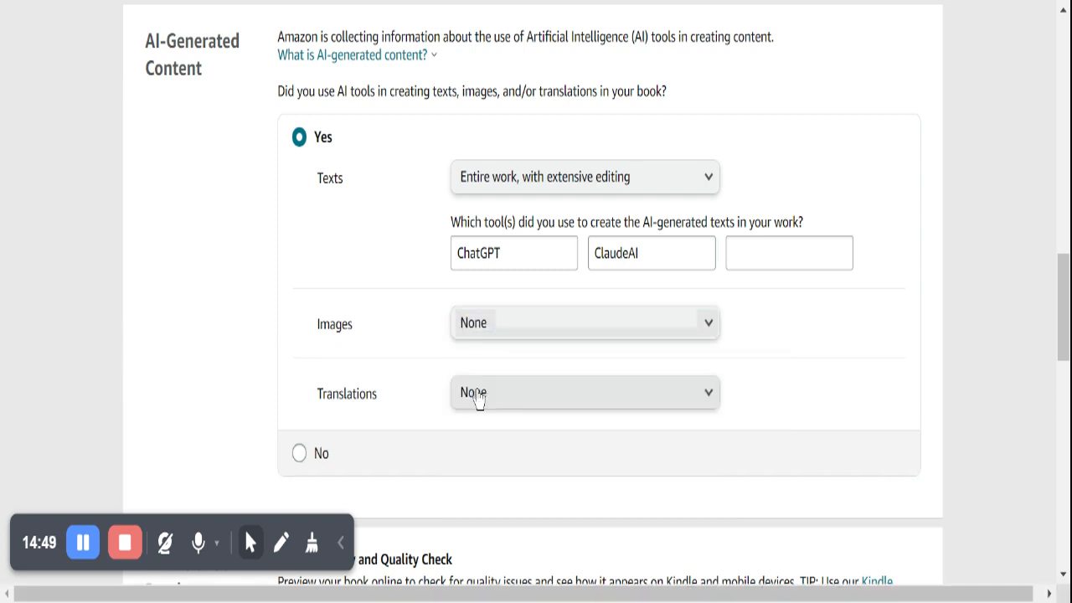
{"action": "scroll", "coordinate": [478, 398], "scroll_direction": "down", "scroll_amount": 3}
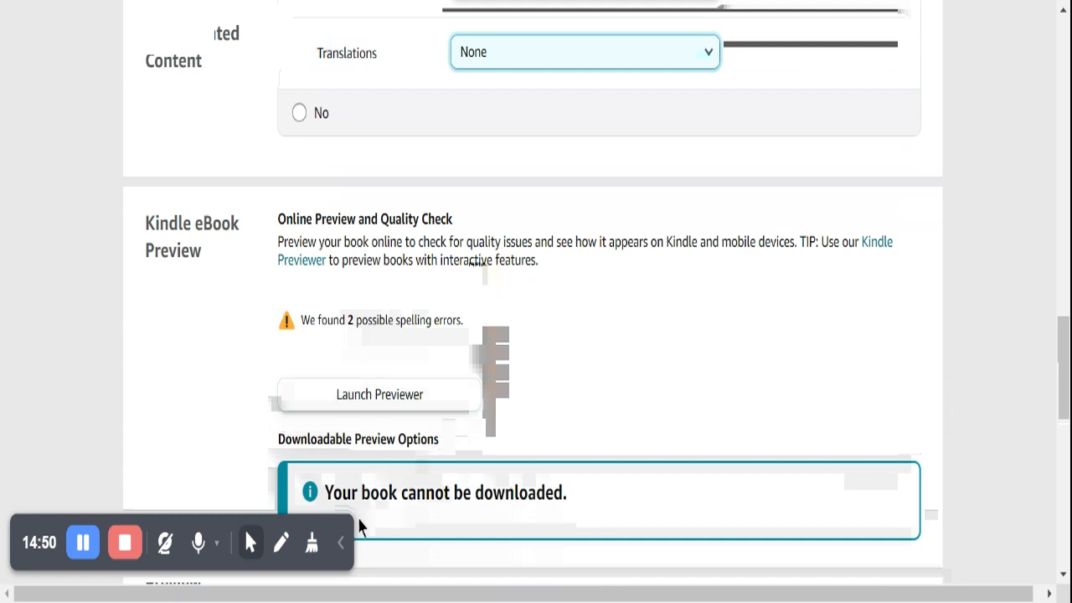
{"action": "left_click", "coordinate": [312, 300]}
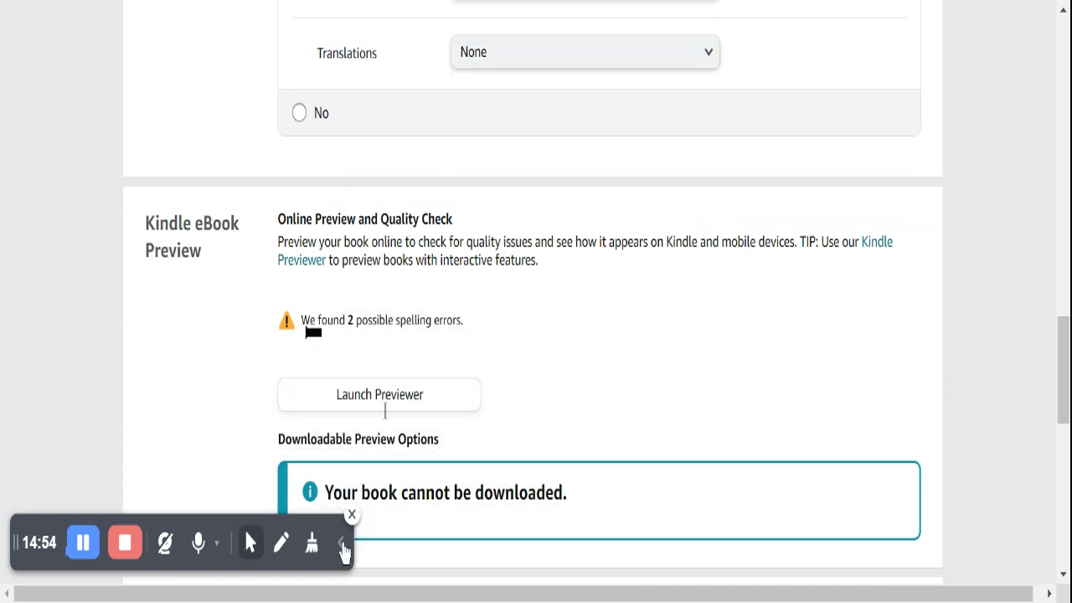
{"action": "scroll", "coordinate": [395, 388], "scroll_direction": "down", "scroll_amount": 6}
{"action": "scroll", "coordinate": [503, 335], "scroll_direction": "up", "scroll_amount": 2}
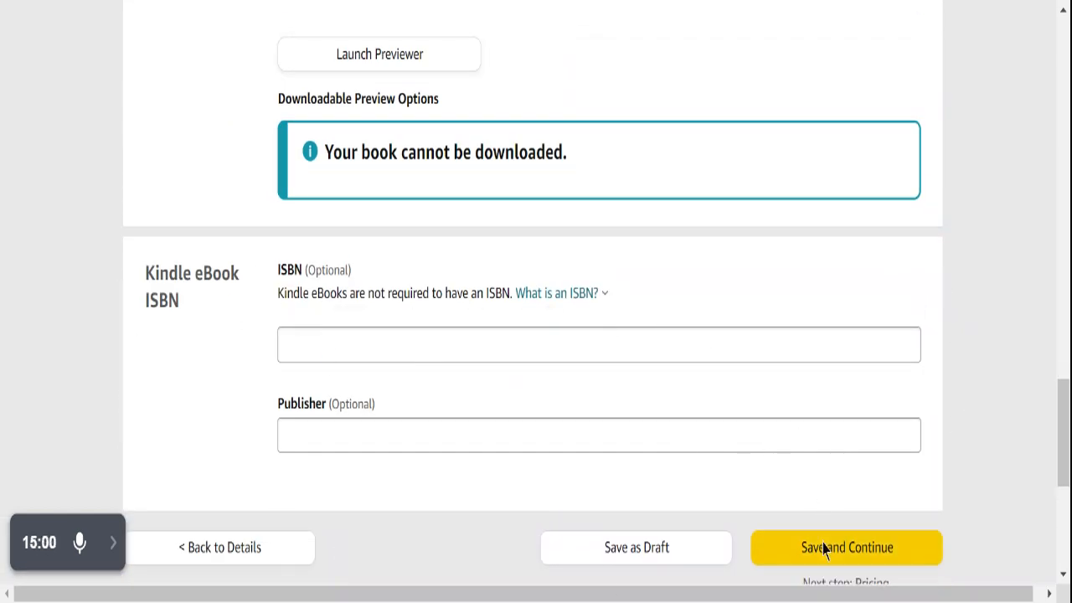
Step: Save the Content page and continue to Kindle eBook Pricing
{"action": "left_click", "coordinate": [821, 548]}
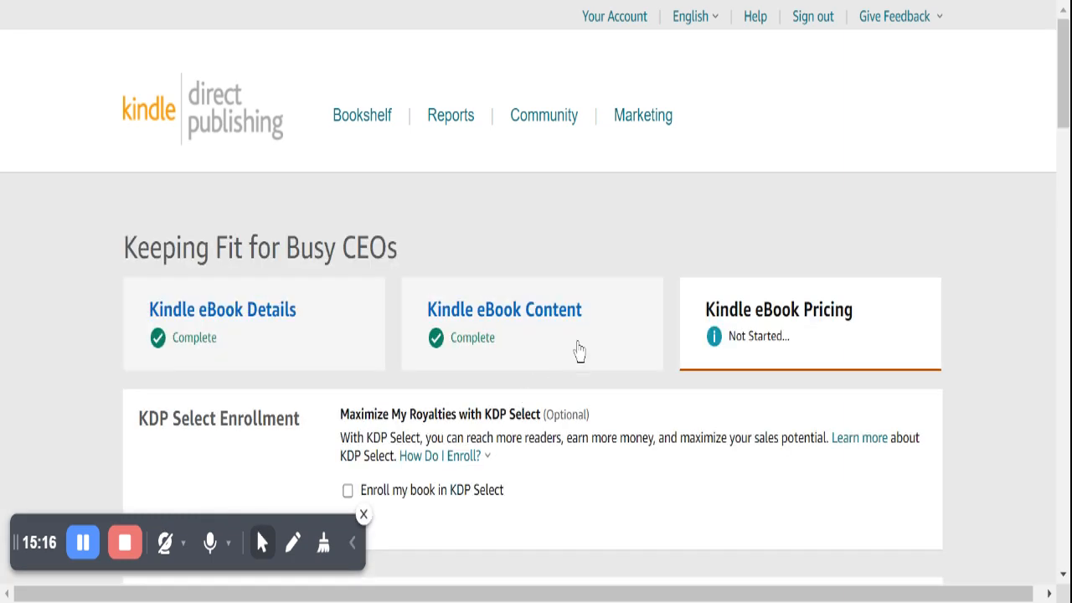
{"action": "scroll", "coordinate": [578, 325], "scroll_direction": "down", "scroll_amount": 2}
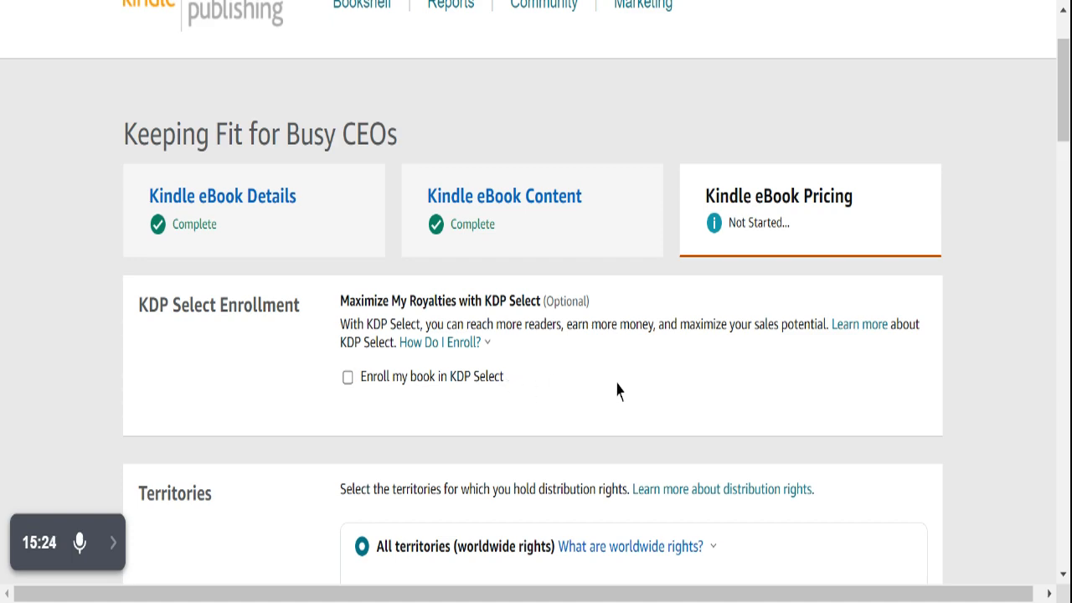
{"action": "scroll", "coordinate": [556, 289], "scroll_direction": "down", "scroll_amount": 3}
{"action": "scroll", "coordinate": [232, 192], "scroll_direction": "up", "scroll_amount": 2}
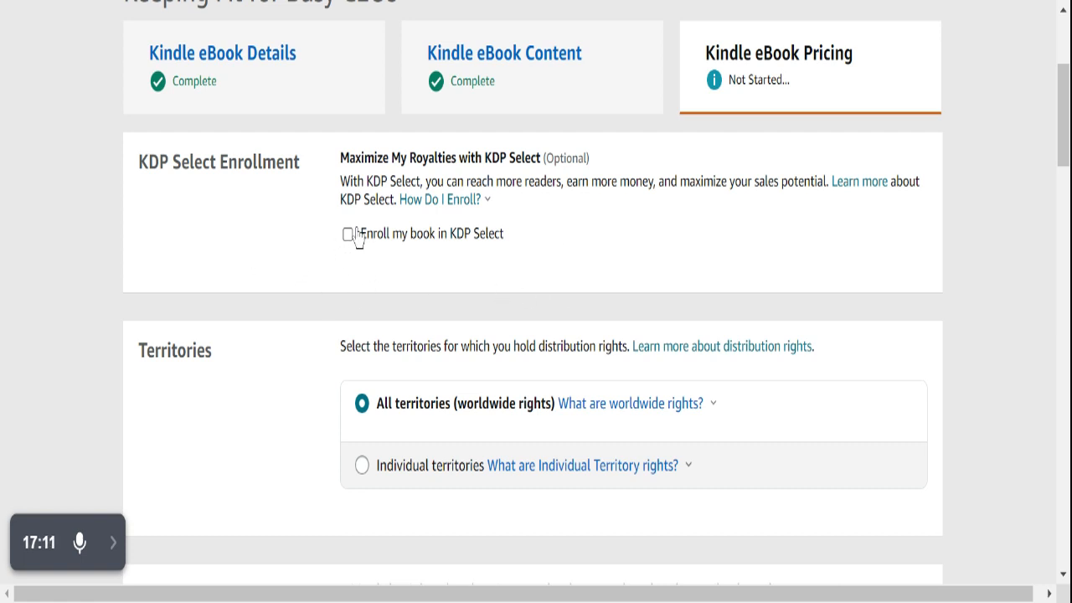
{"action": "scroll", "coordinate": [358, 239], "scroll_direction": "down", "scroll_amount": 3}
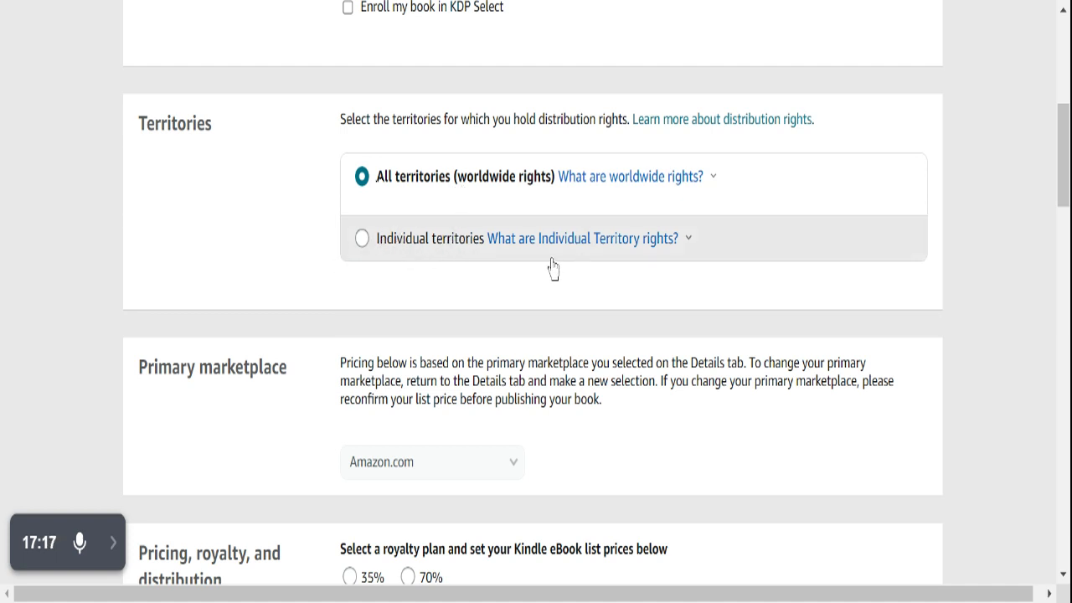
{"action": "mouse_move", "coordinate": [555, 252]}
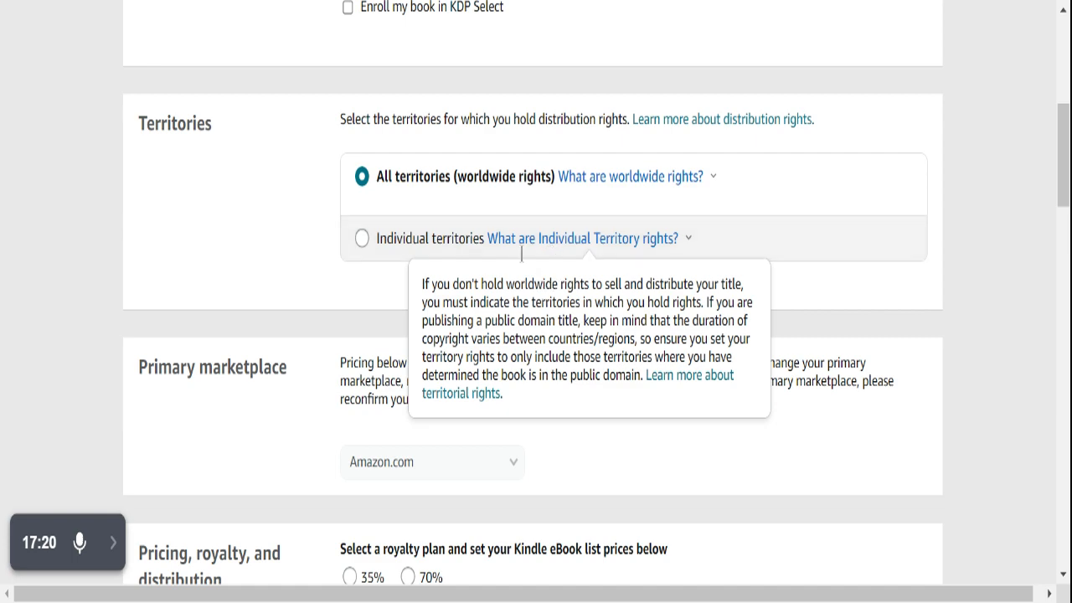
{"action": "scroll", "coordinate": [303, 278], "scroll_direction": "down", "scroll_amount": 3}
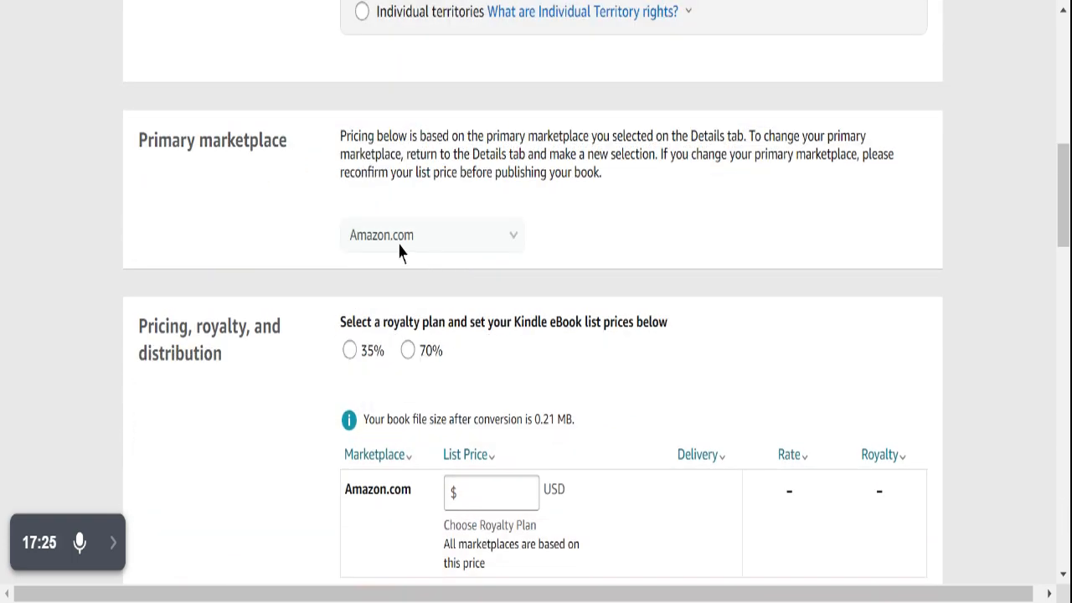
{"action": "scroll", "coordinate": [279, 314], "scroll_direction": "down", "scroll_amount": 3}
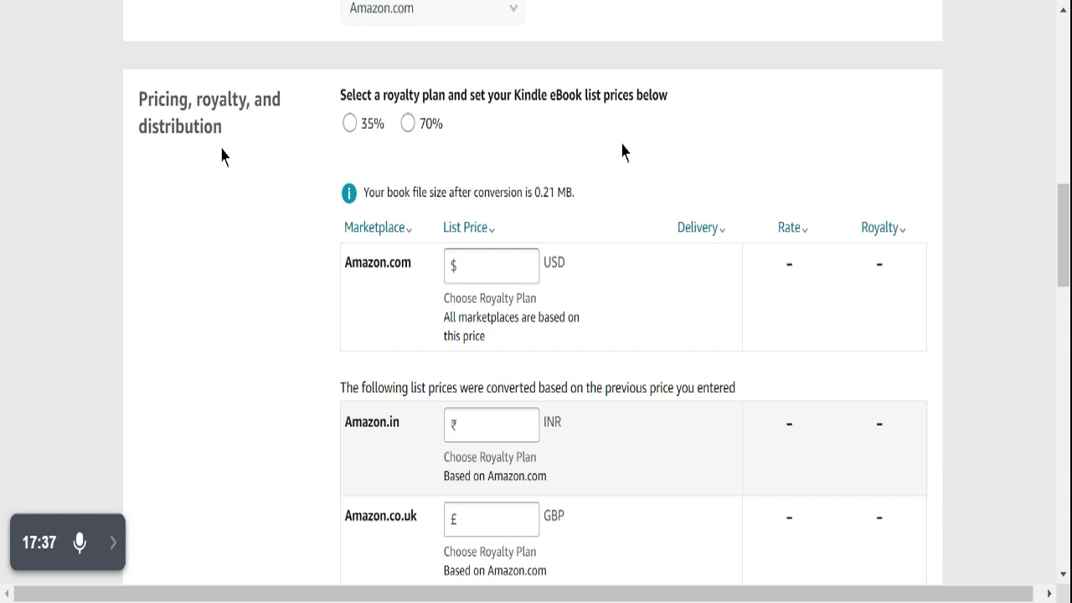
Step: Select the 70% royalty plan and enter a $9.99 Amazon.com list price
{"action": "left_click", "coordinate": [408, 124]}
{"action": "left_click", "coordinate": [483, 277]}
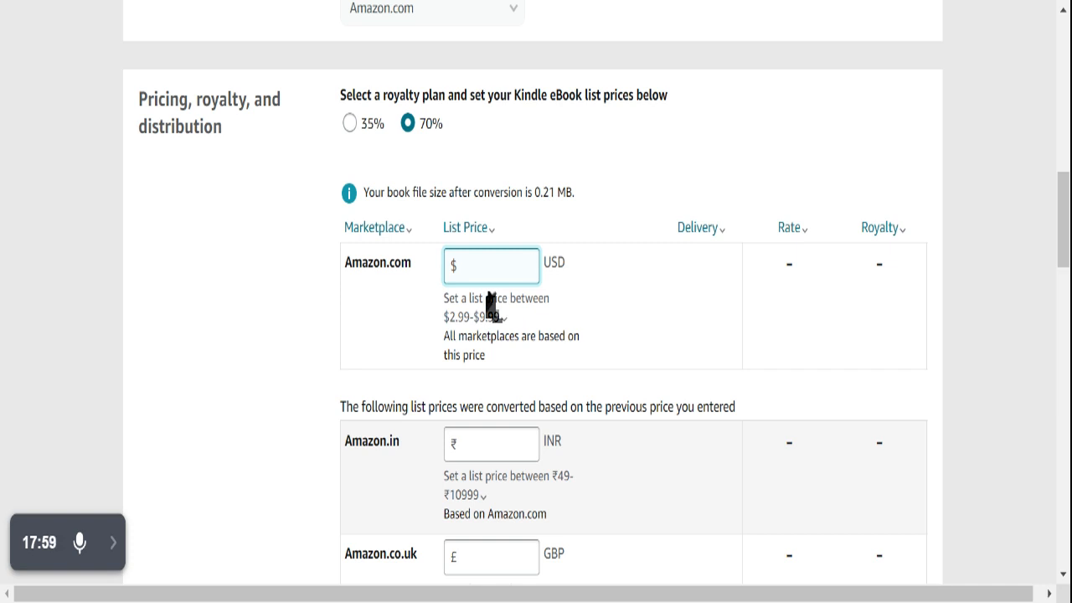
{"action": "type", "text": ".99"}
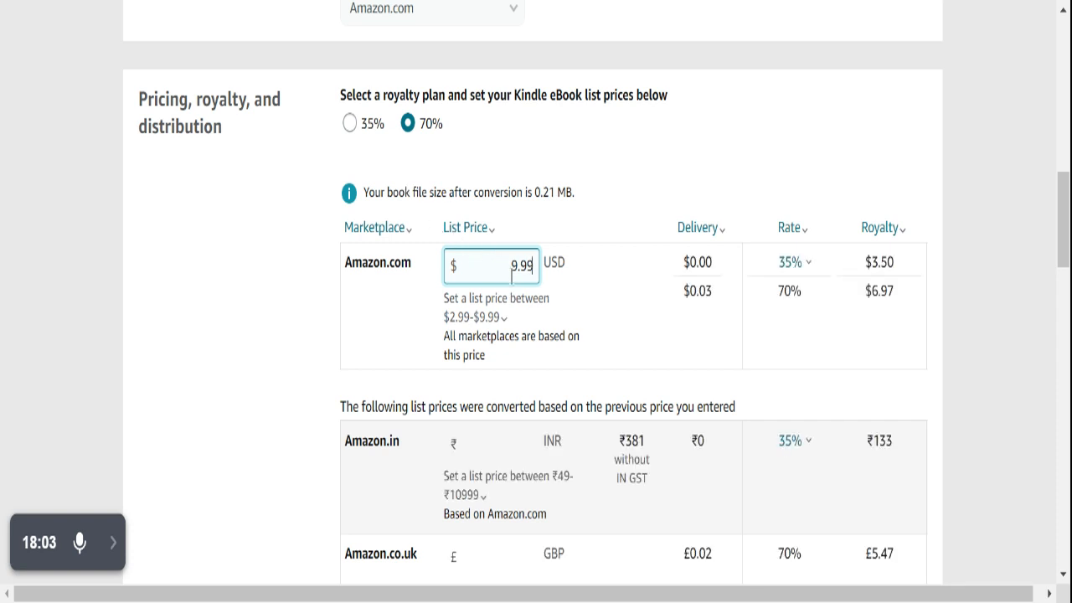
{"action": "scroll", "coordinate": [512, 269], "scroll_direction": "up", "scroll_amount": 1}
{"action": "scroll", "coordinate": [511, 269], "scroll_direction": "up", "scroll_amount": 1}
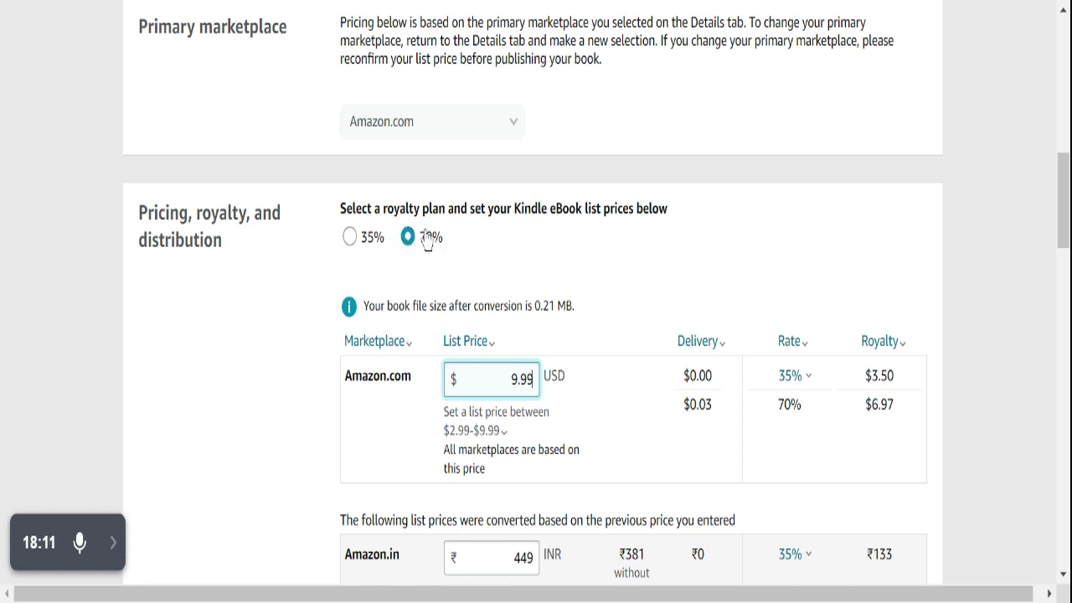
{"action": "left_click", "coordinate": [528, 409]}
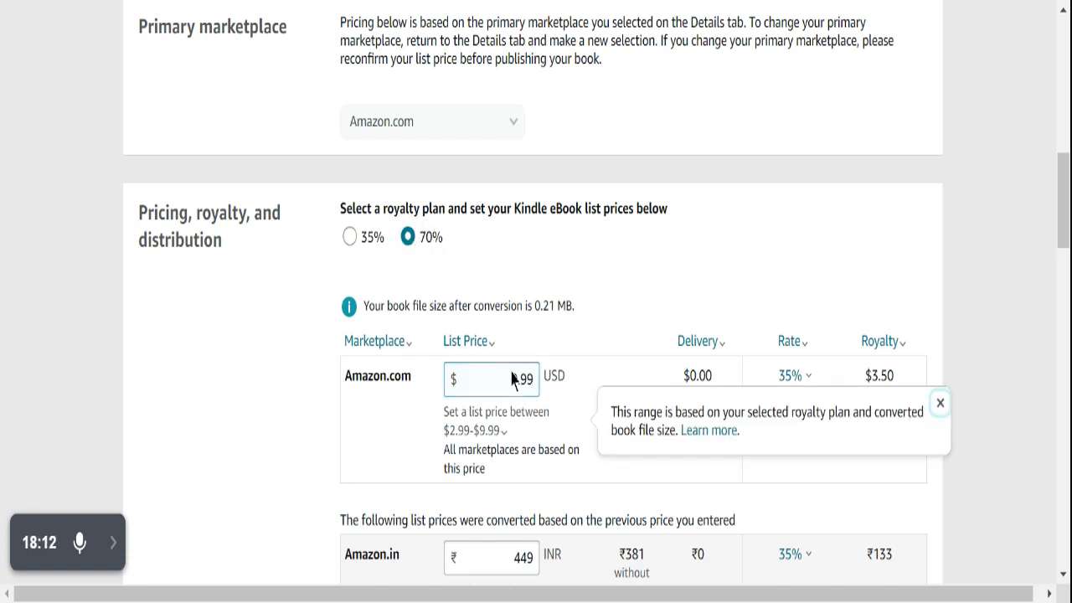
{"action": "left_click", "coordinate": [510, 374]}
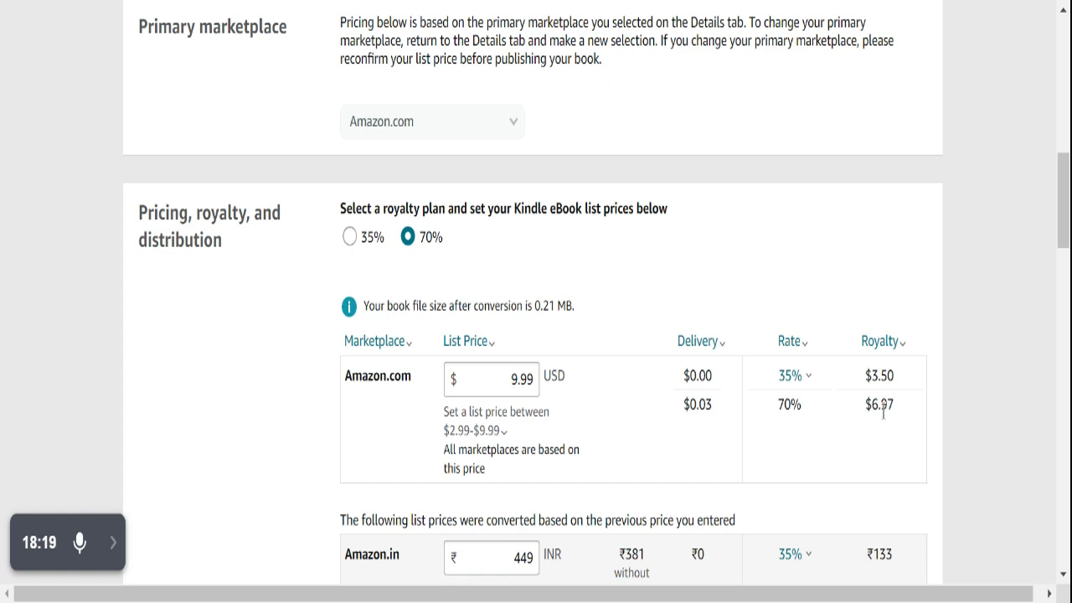
{"action": "scroll", "coordinate": [883, 410], "scroll_direction": "down", "scroll_amount": 3}
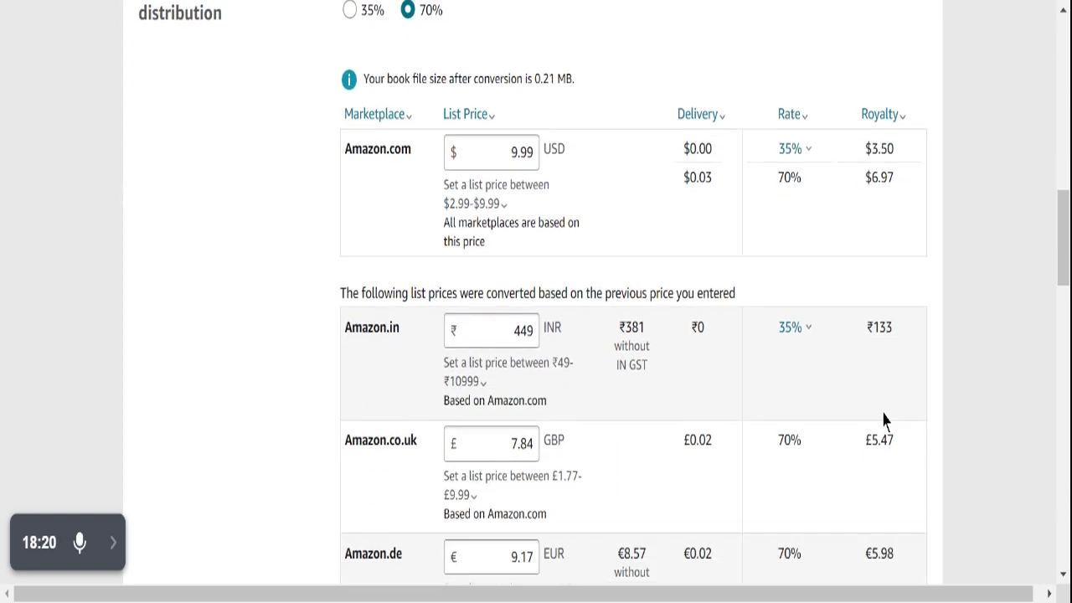
Step: Publish the Kindle eBook 'Keeping Fit for Busy CEOs' at $9.99
{"action": "scroll", "coordinate": [780, 371], "scroll_direction": "down", "scroll_amount": 15}
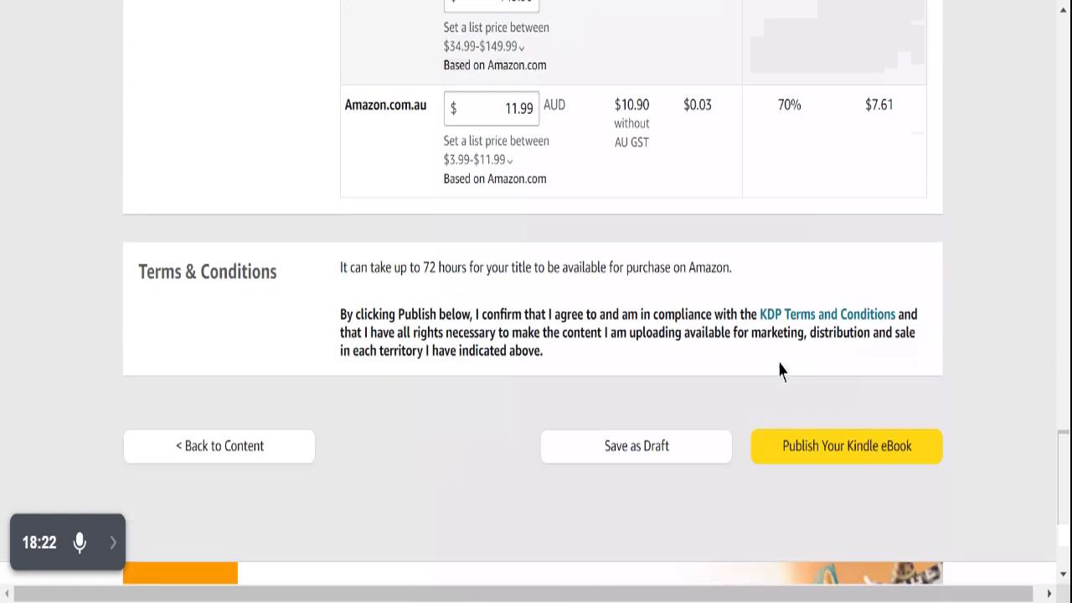
{"action": "left_click", "coordinate": [874, 443]}
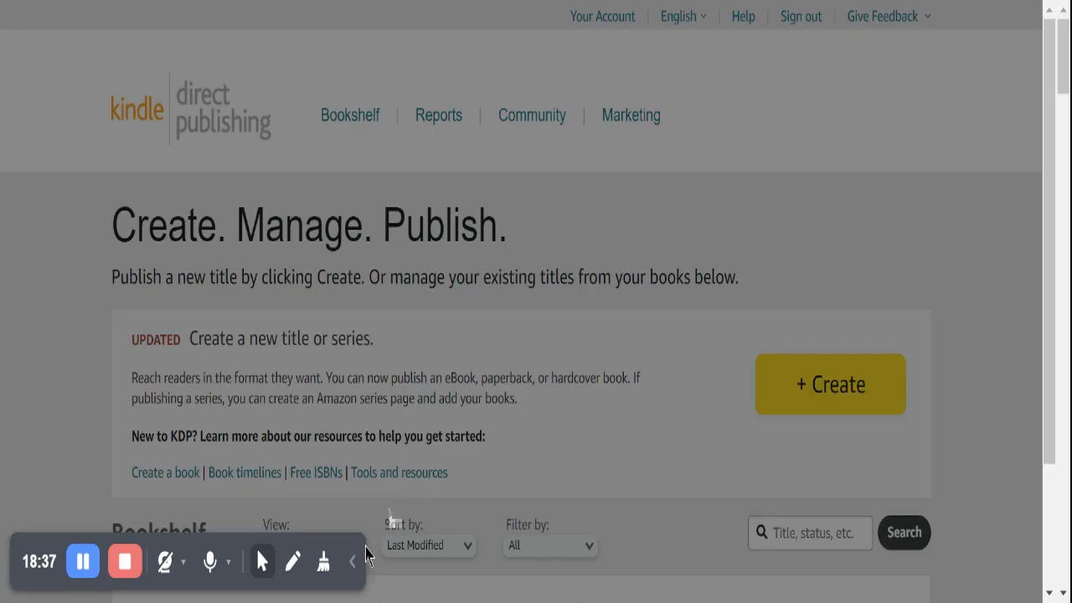
{"action": "left_click", "coordinate": [354, 567]}
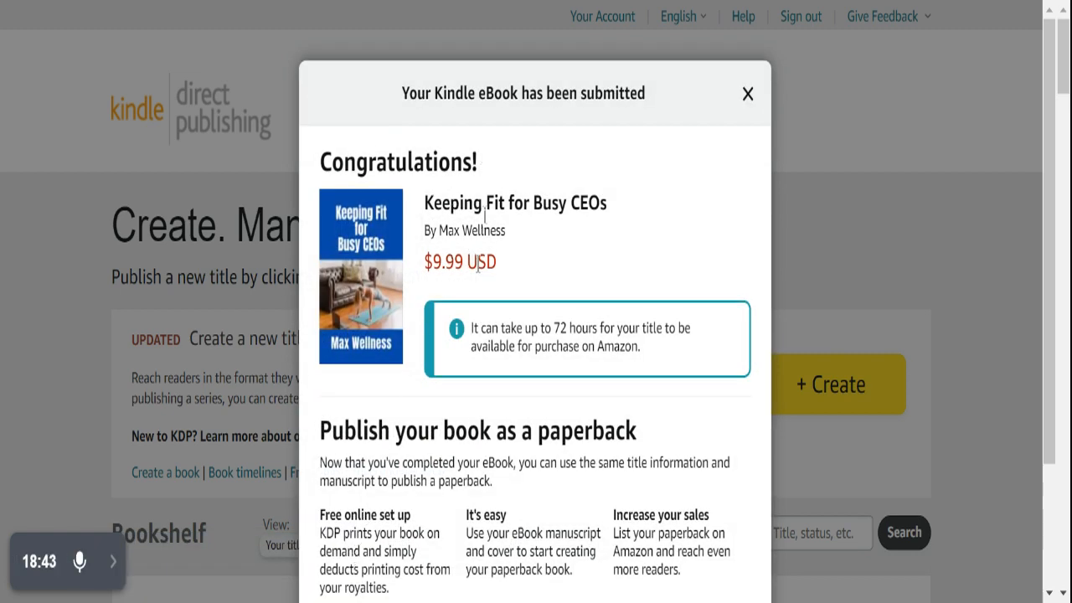
{"action": "scroll", "coordinate": [618, 358], "scroll_direction": "down", "scroll_amount": 2}
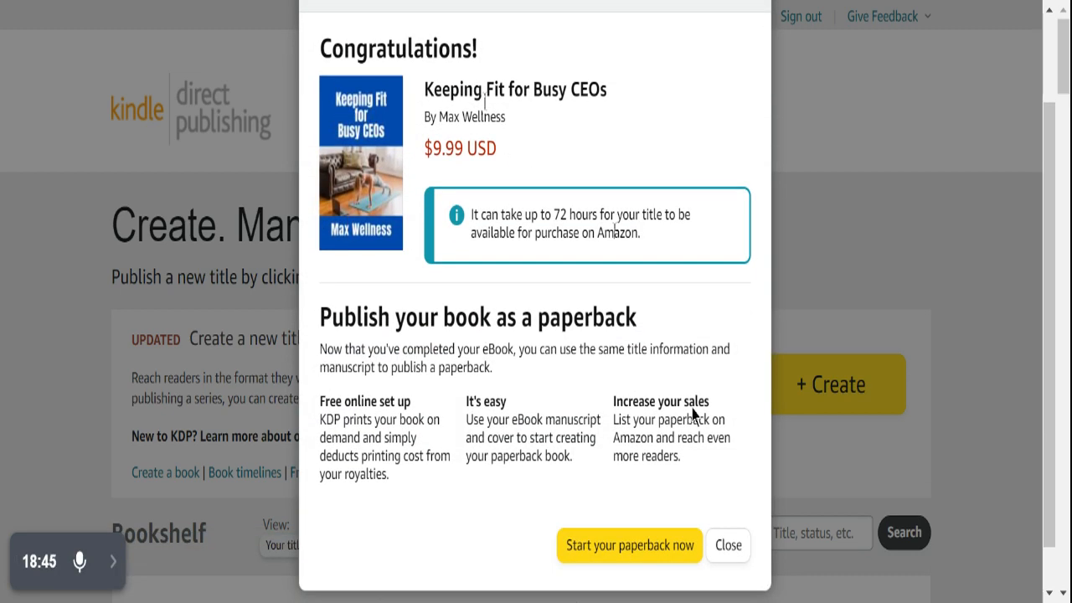